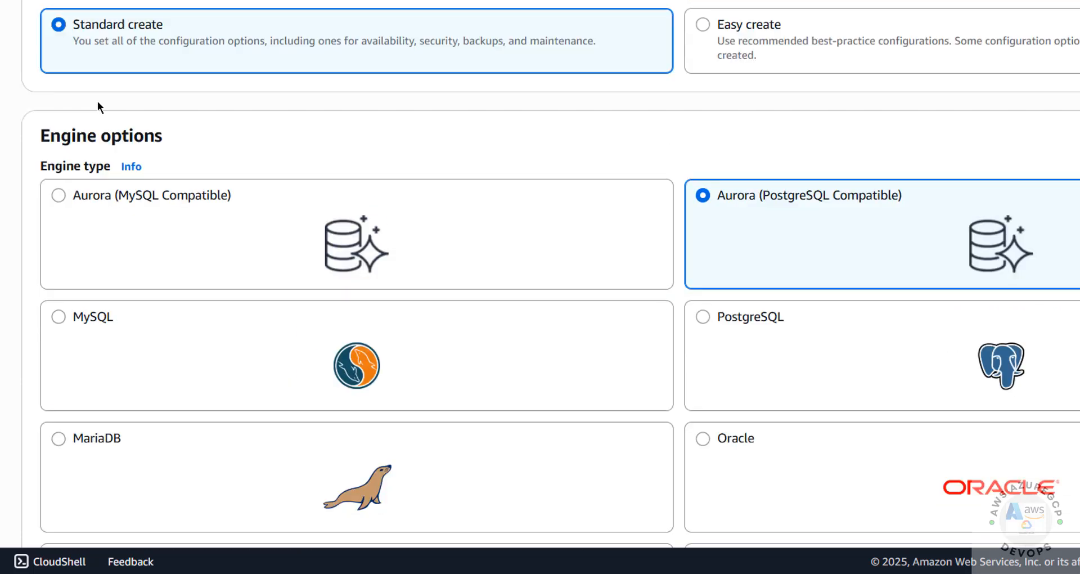
Step: Choose the MySQL engine and set the engine version to MySQL 8.0.42
scroll(113, 243, down, 2)
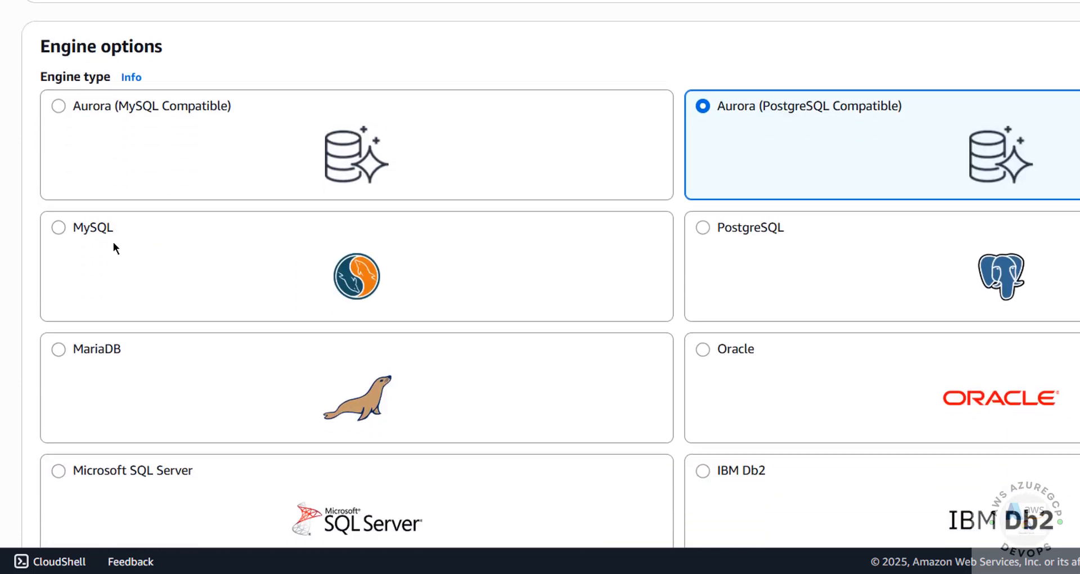
click(59, 228)
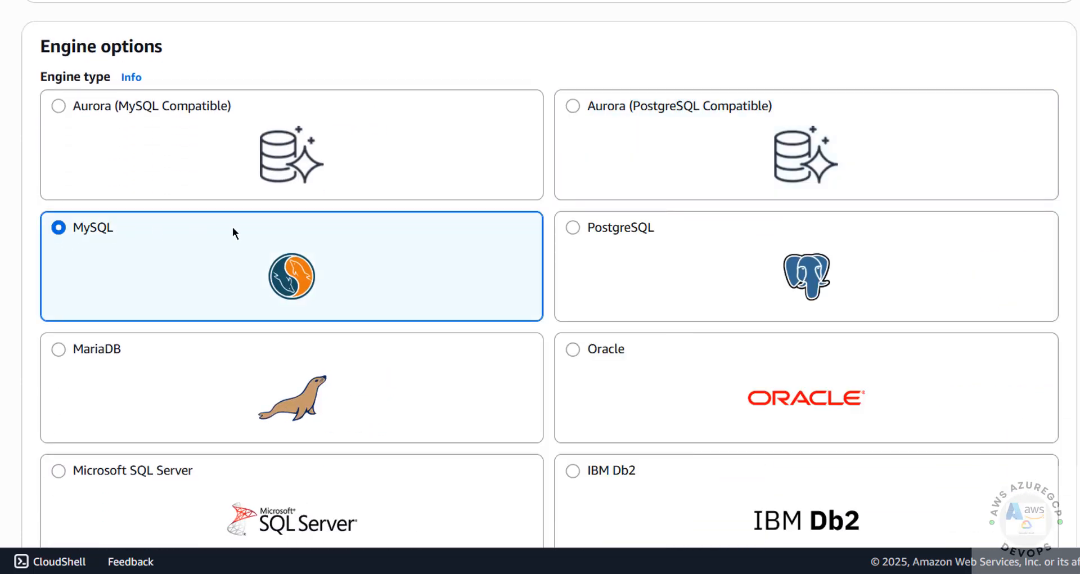
scroll(433, 263, down, 8)
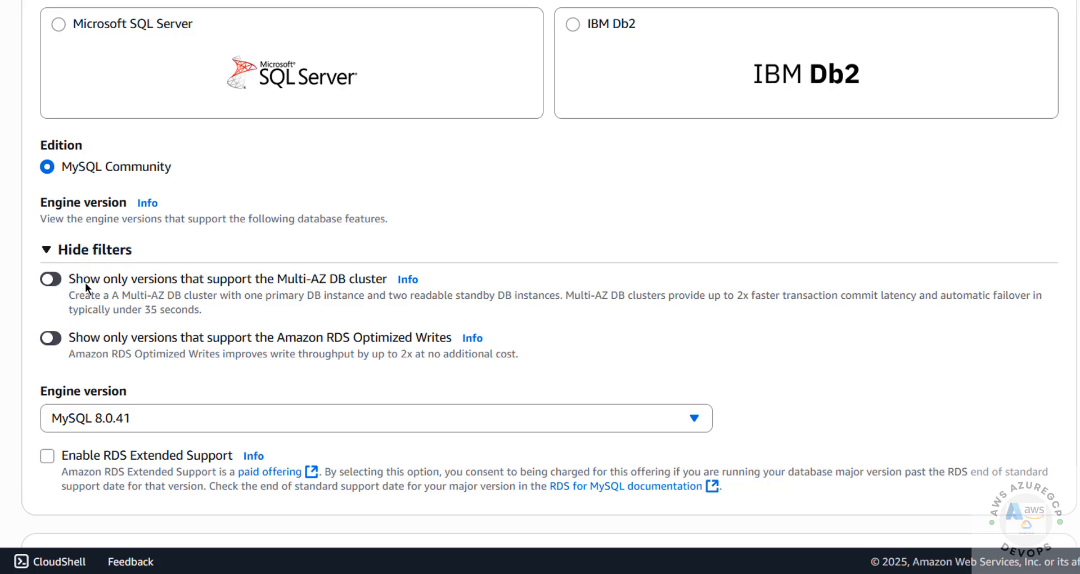
scroll(118, 288, down, 5)
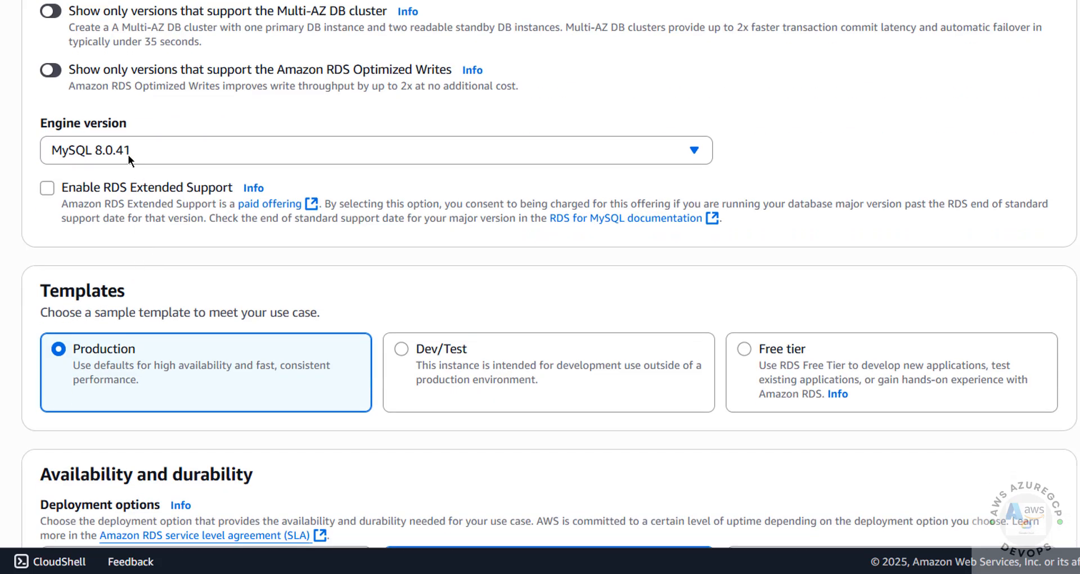
click(127, 149)
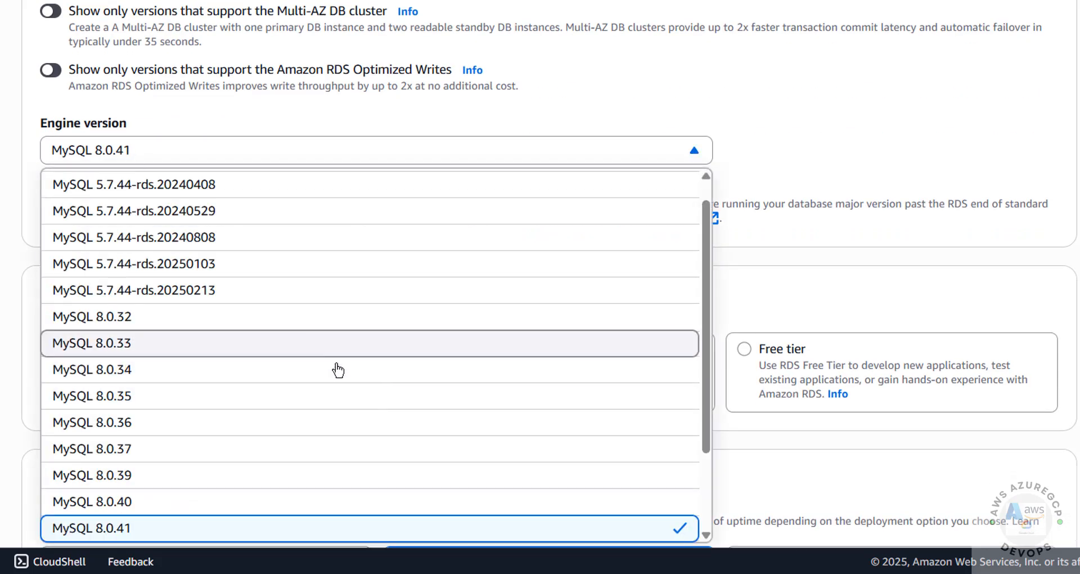
scroll(336, 369, down, 2)
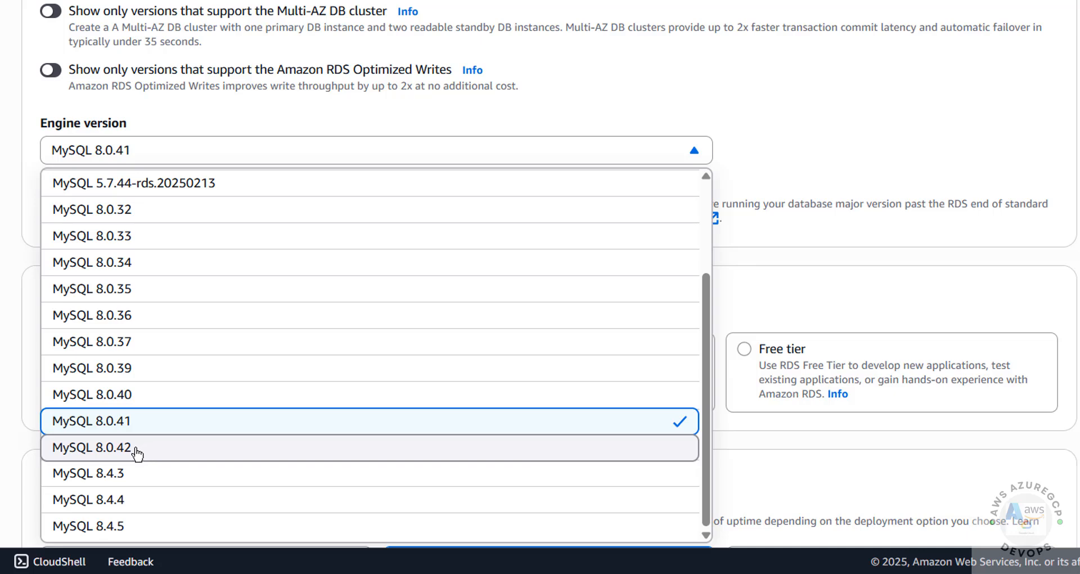
click(181, 449)
Step: Compare the Production and Dev/Test templates, then settle on Free tier with Single-AZ deployment
scroll(423, 258, down, 1)
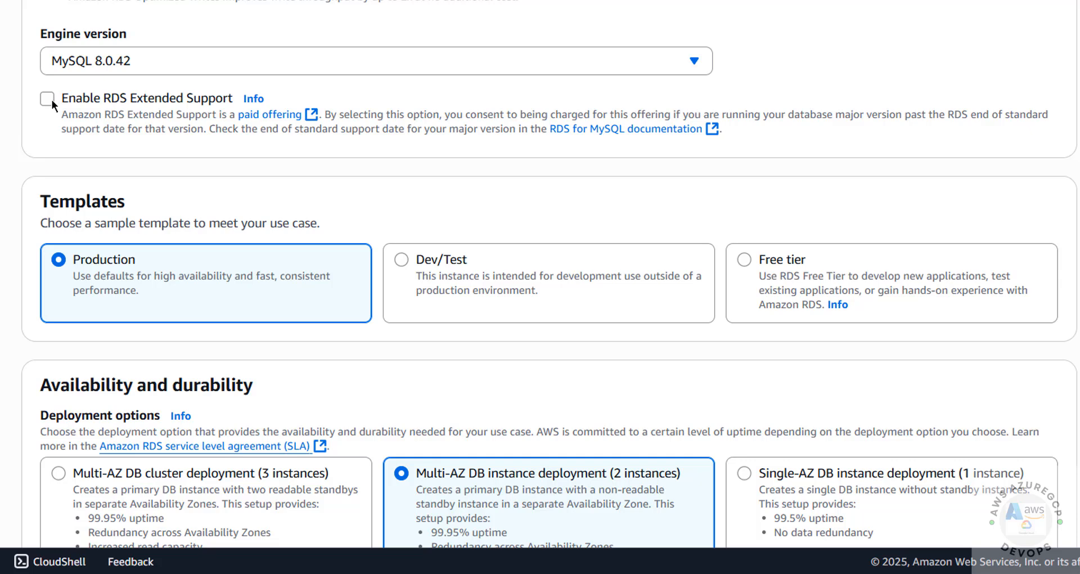
scroll(320, 197, down, 2)
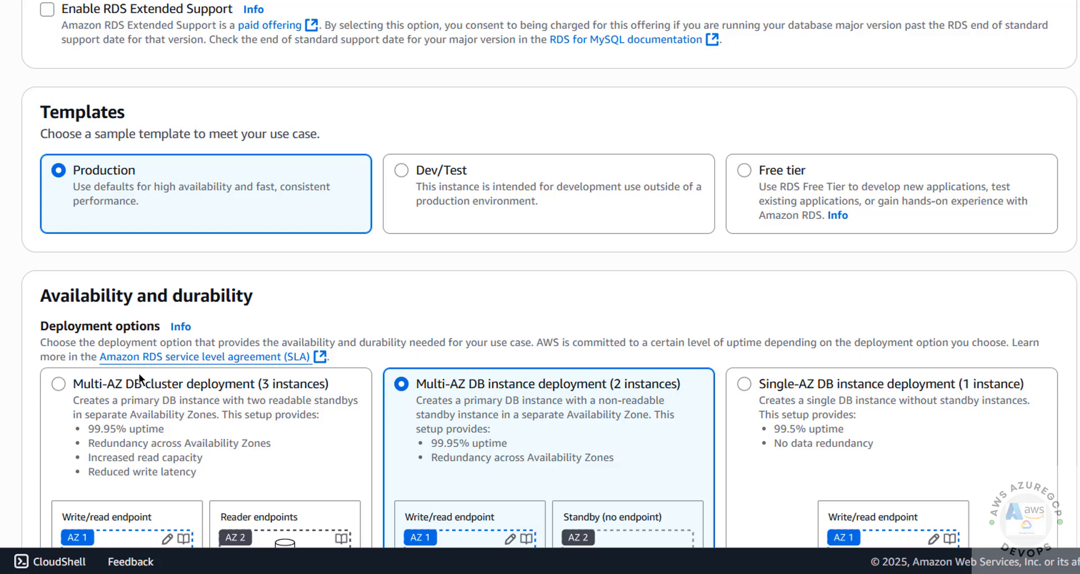
click(734, 231)
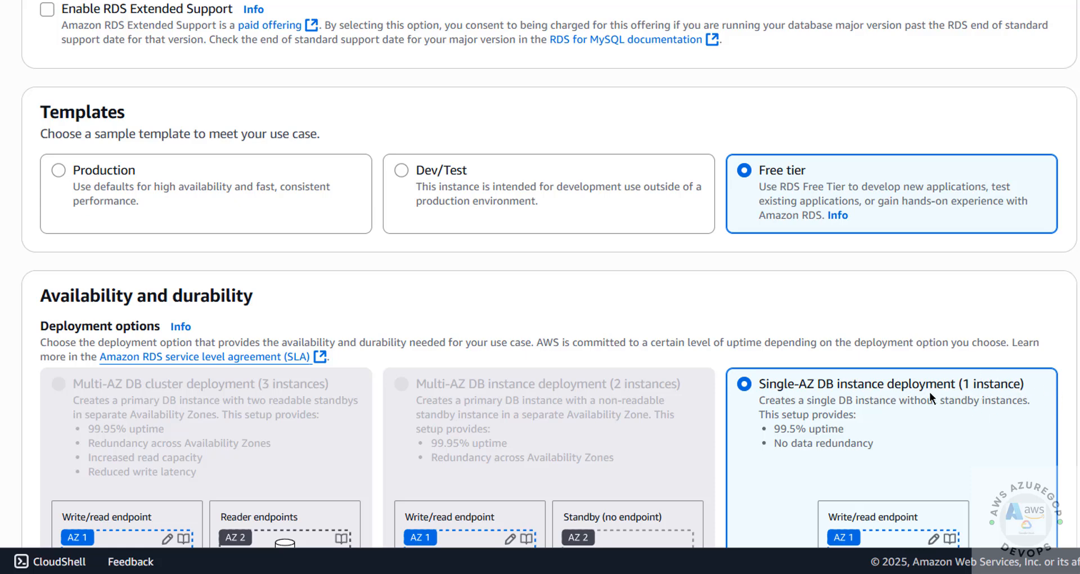
click(86, 176)
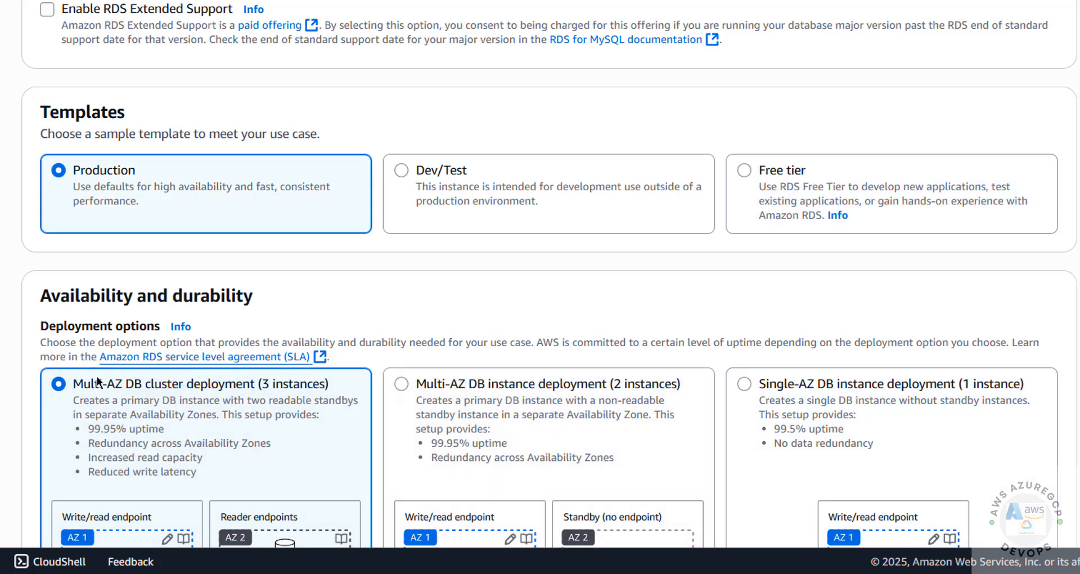
click(432, 169)
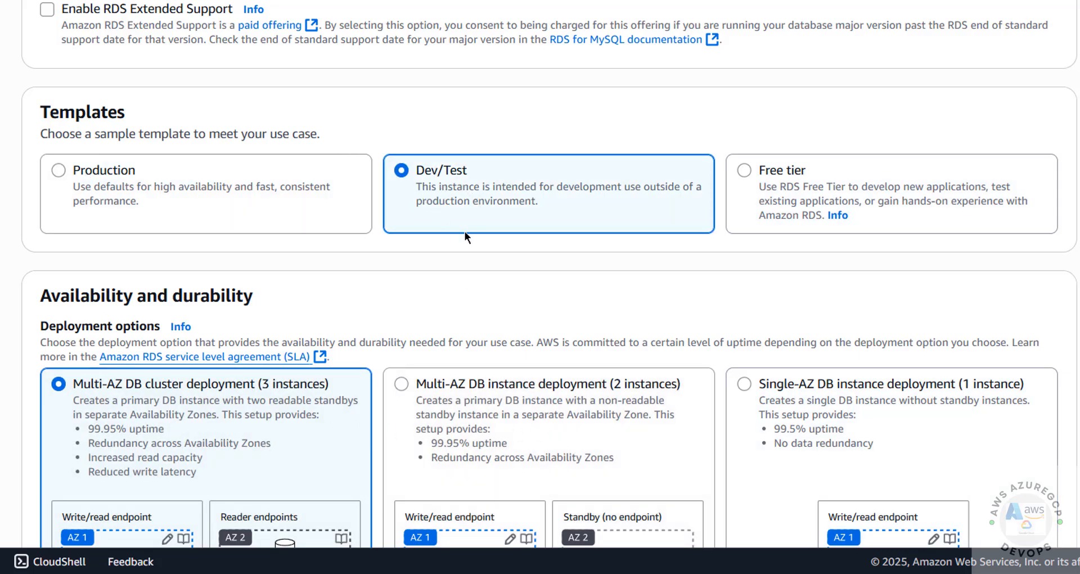
click(745, 172)
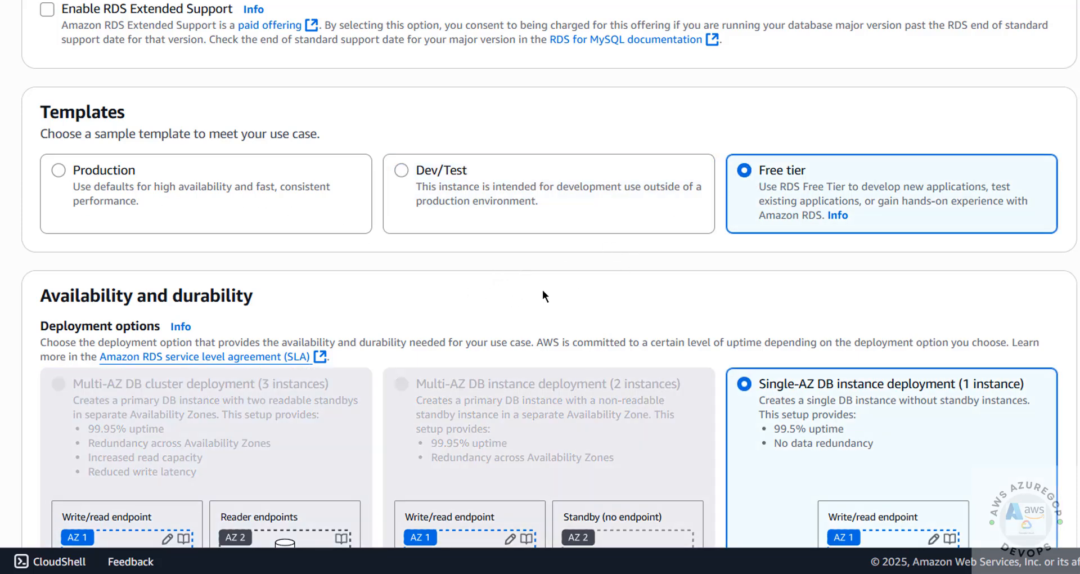
scroll(817, 292, down, 10)
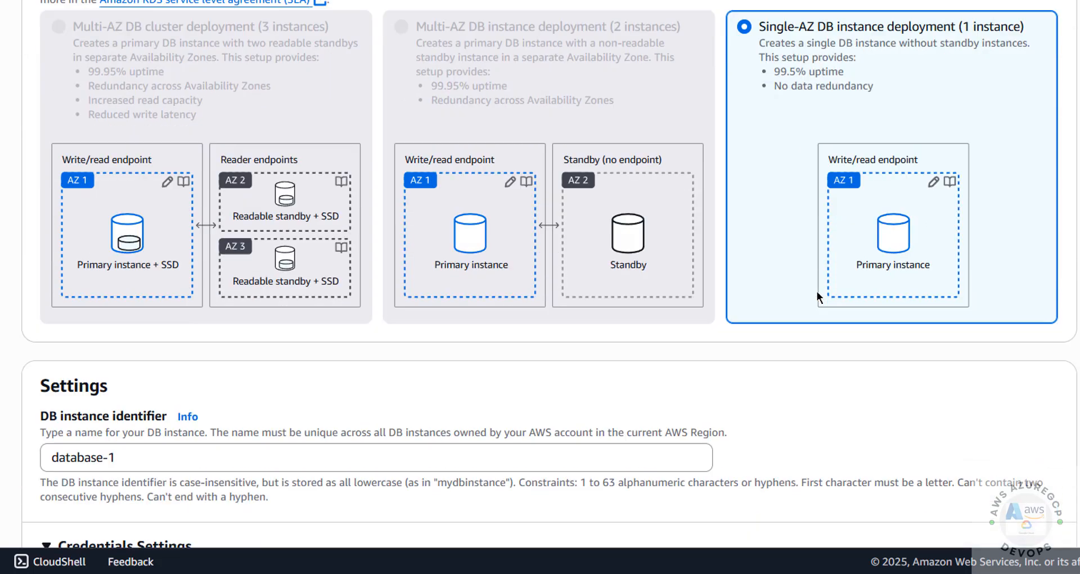
Step: Replace database-1 with awsrdsmysql8042 as the instance identifier and confirm the master username is admin
scroll(818, 291, down, 1)
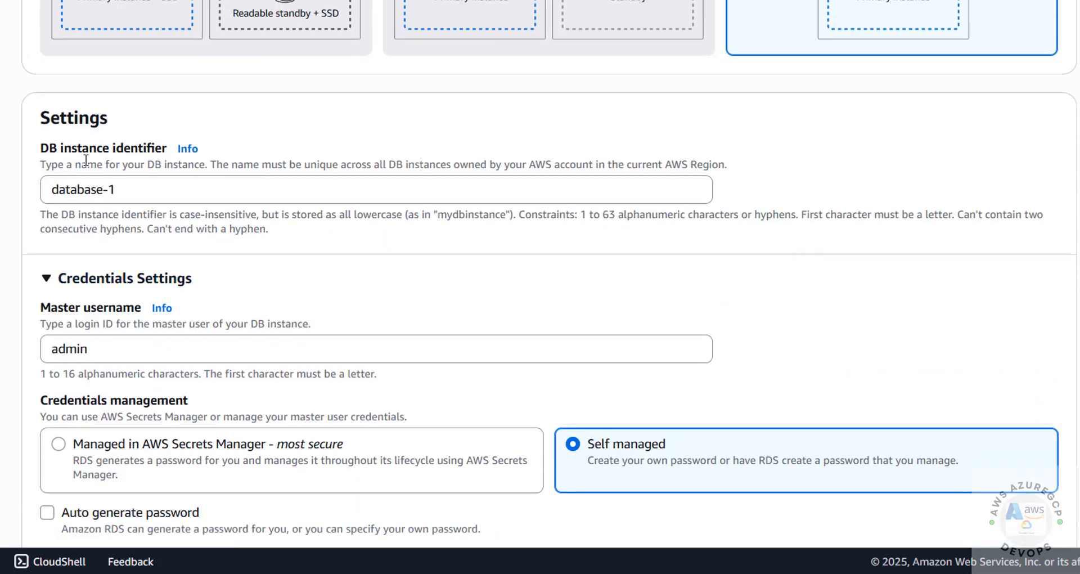
drag(144, 189, 26, 184)
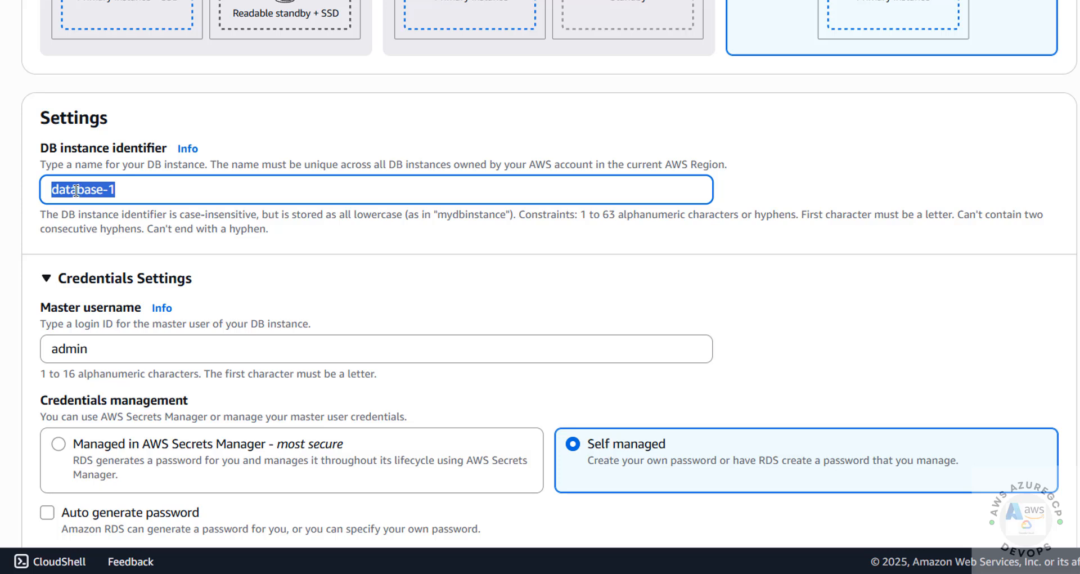
text(awsrdsmysql8042)
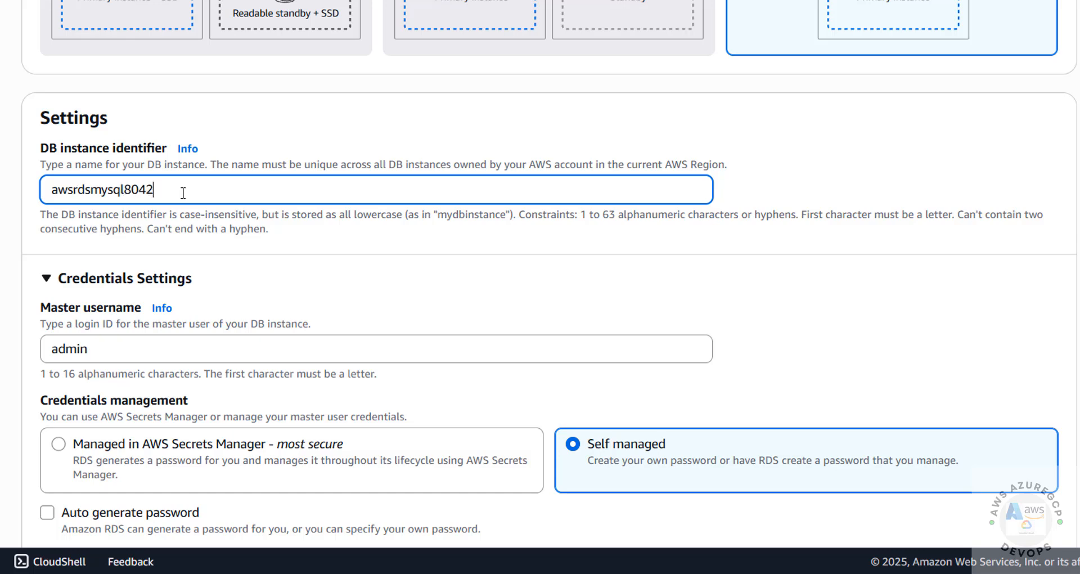
drag(183, 193, 2, 186)
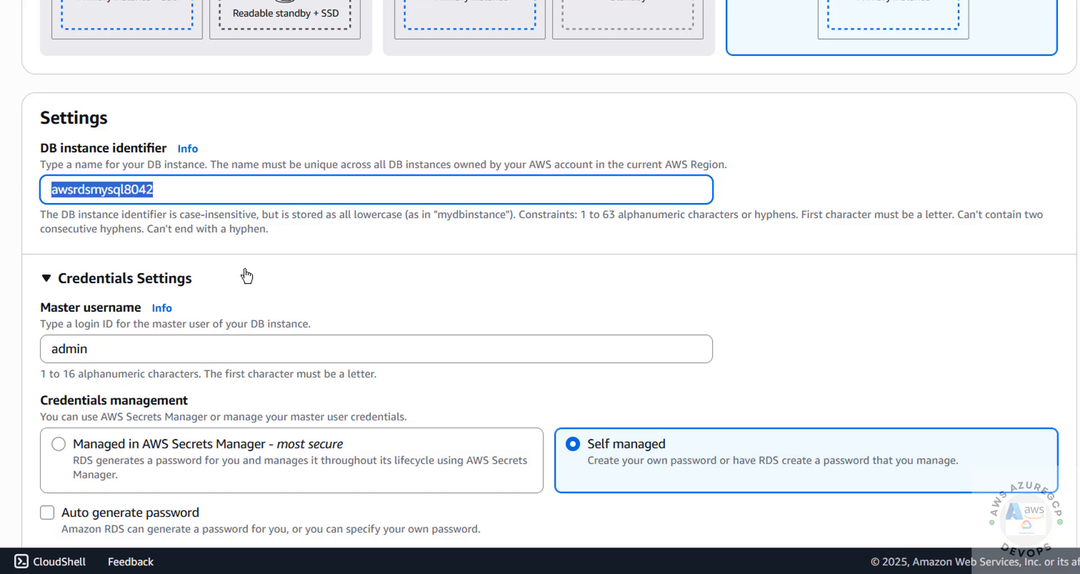
scroll(246, 275, down, 2)
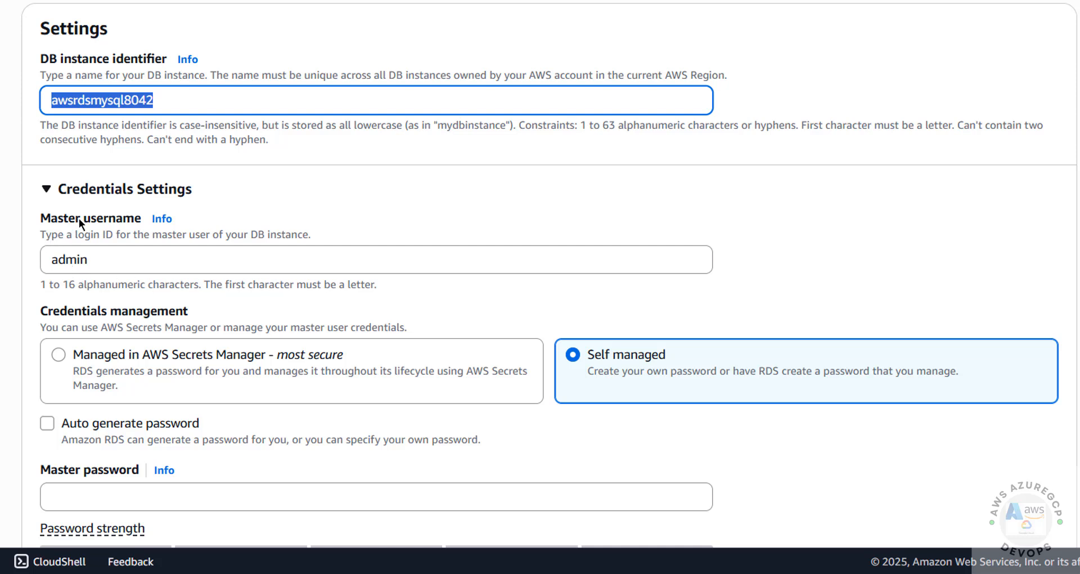
drag(123, 265, 33, 264)
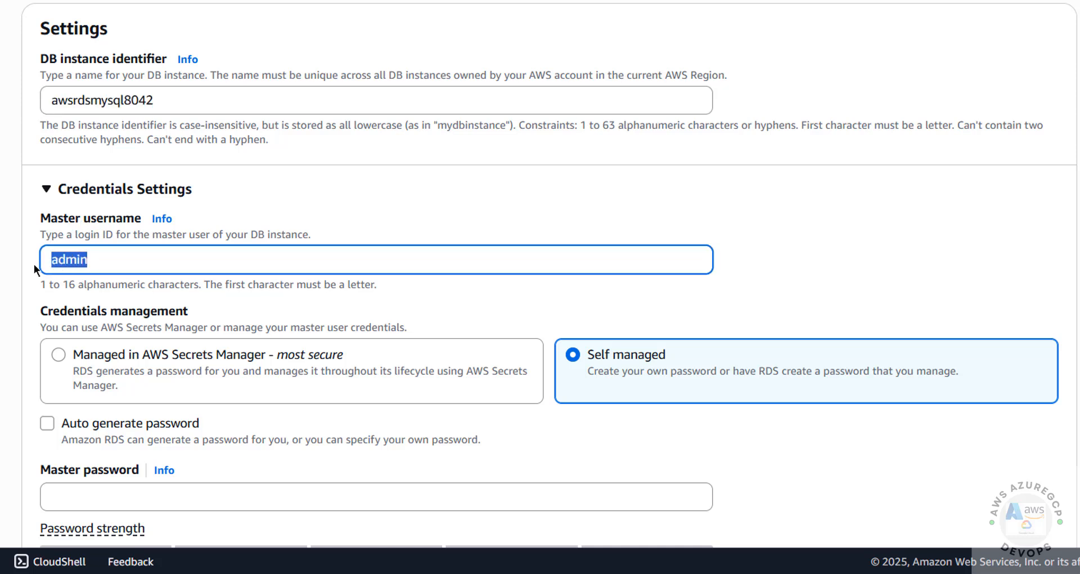
click(113, 258)
drag(118, 259, 34, 258)
Step: Keep Auto generate password unchecked and review the disallowed password symbols
click(107, 259)
scroll(120, 256, down, 3)
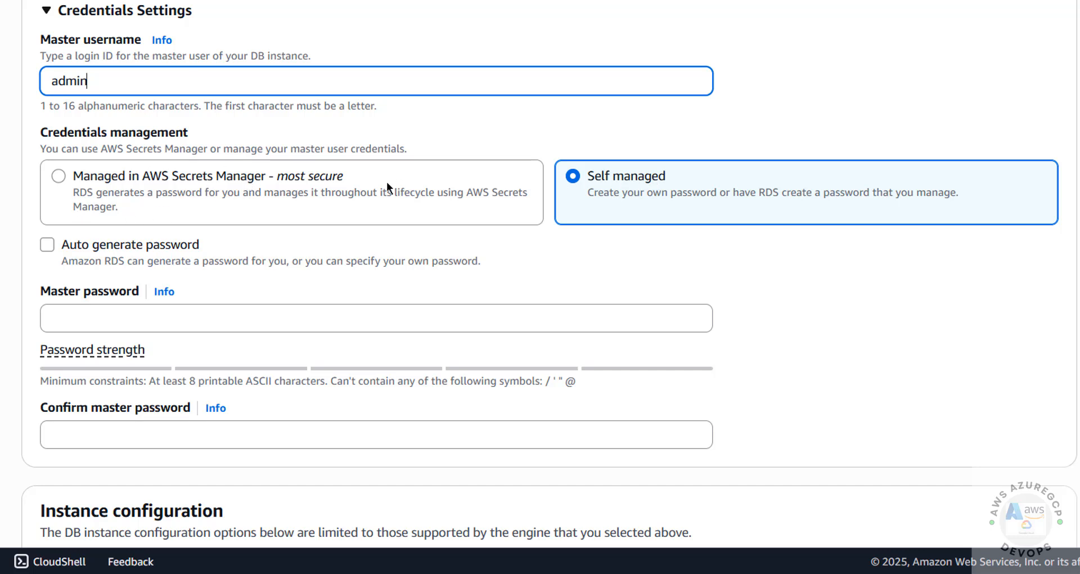
click(81, 249)
click(81, 250)
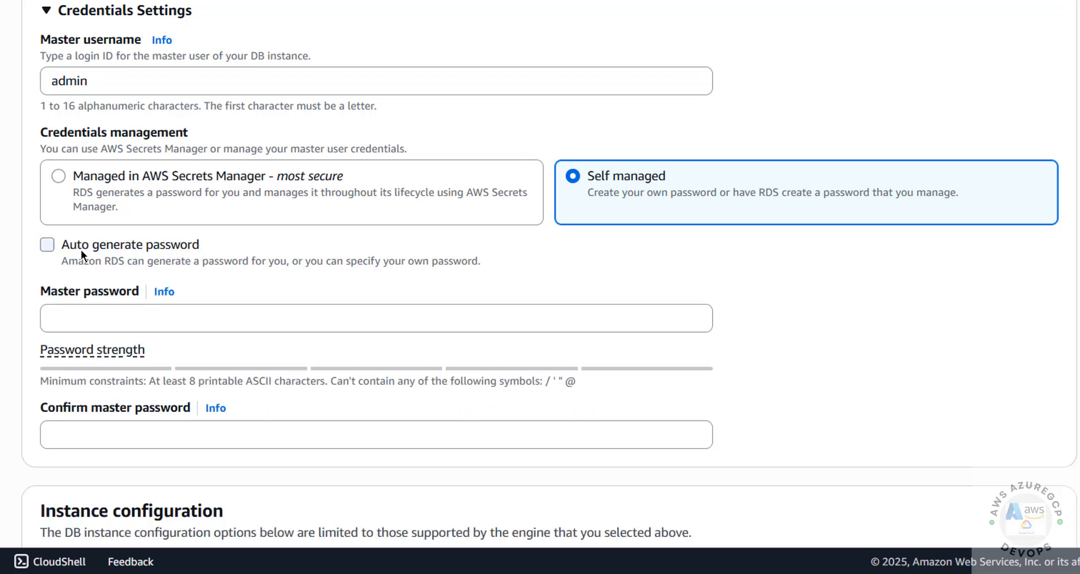
click(98, 330)
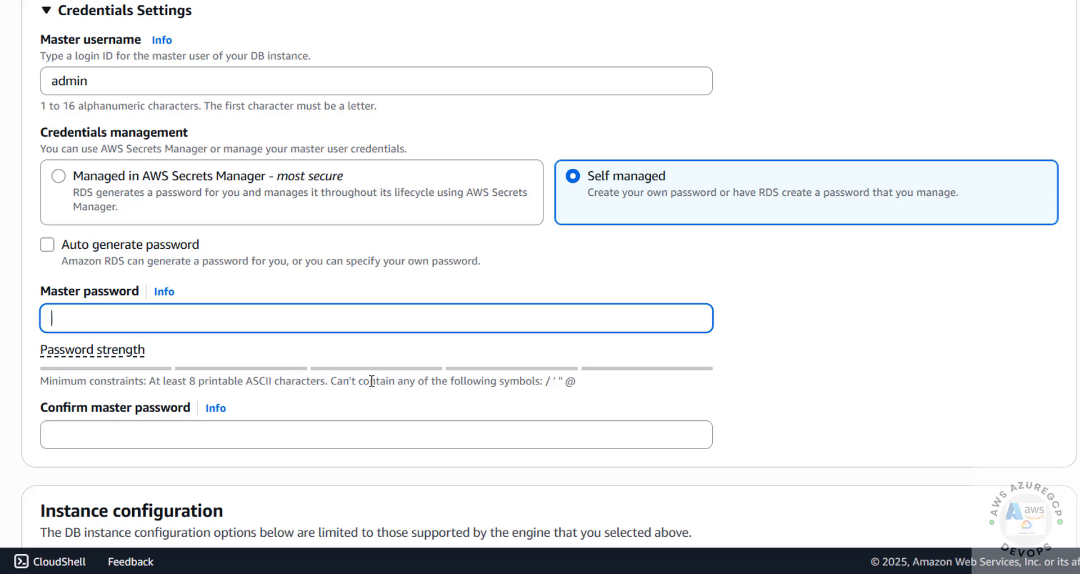
click(584, 382)
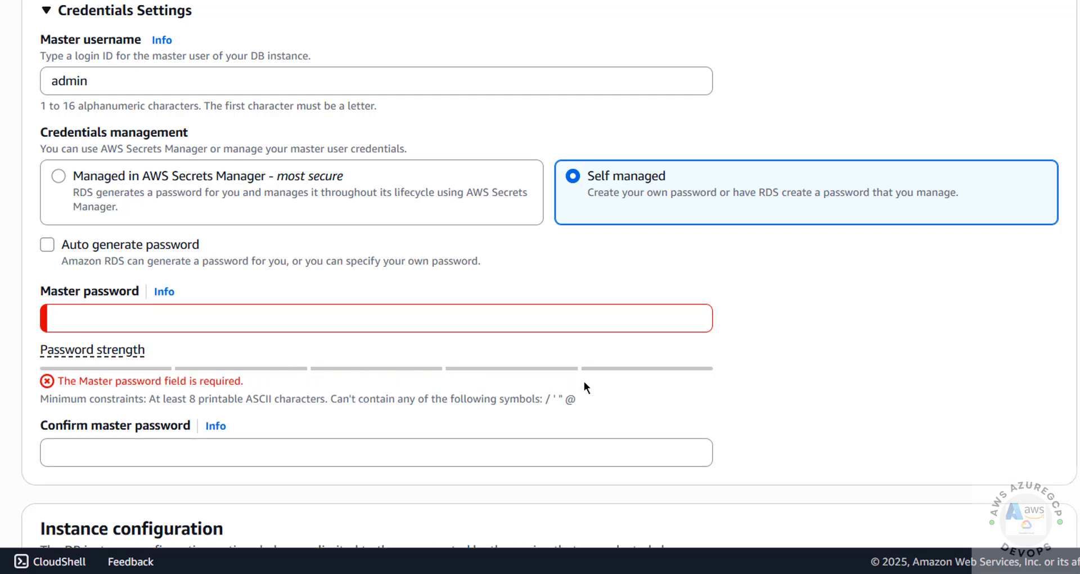
drag(545, 398, 582, 397)
Step: Enter the master password and repeat it in Confirm master password
click(459, 312)
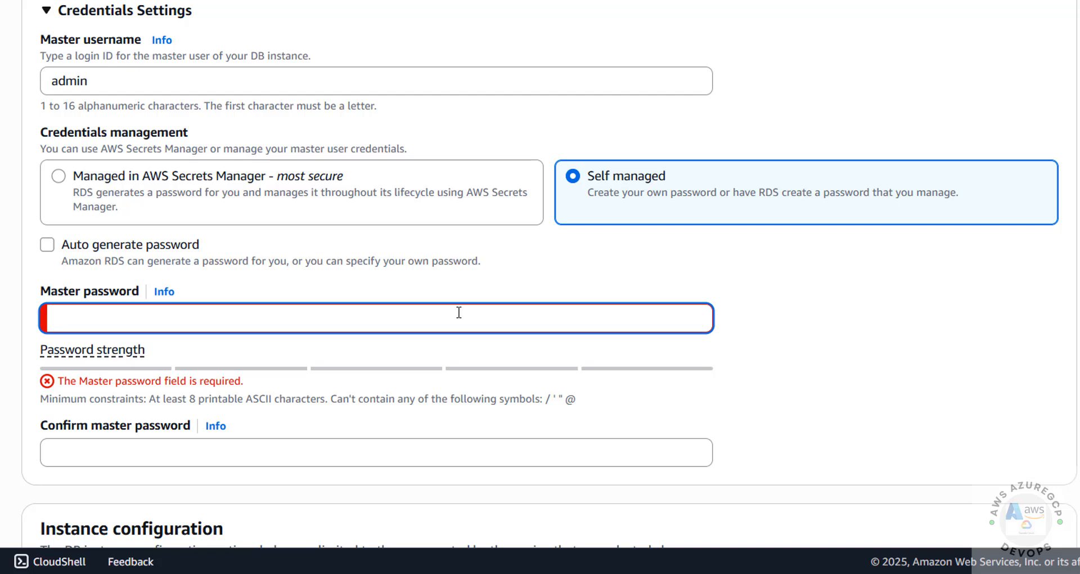
text(•••••••••)
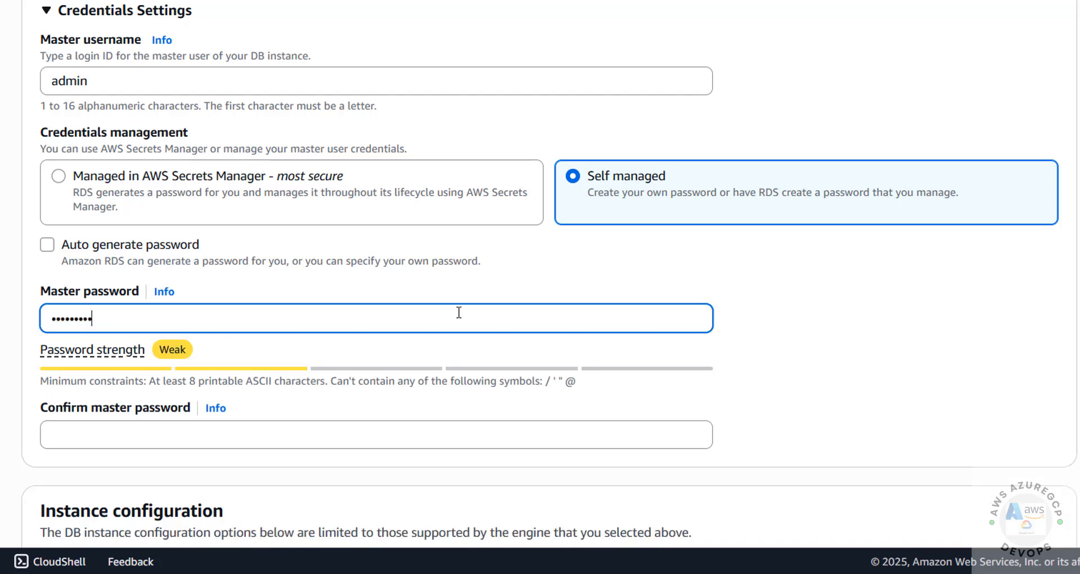
key(Tab)
click(343, 442)
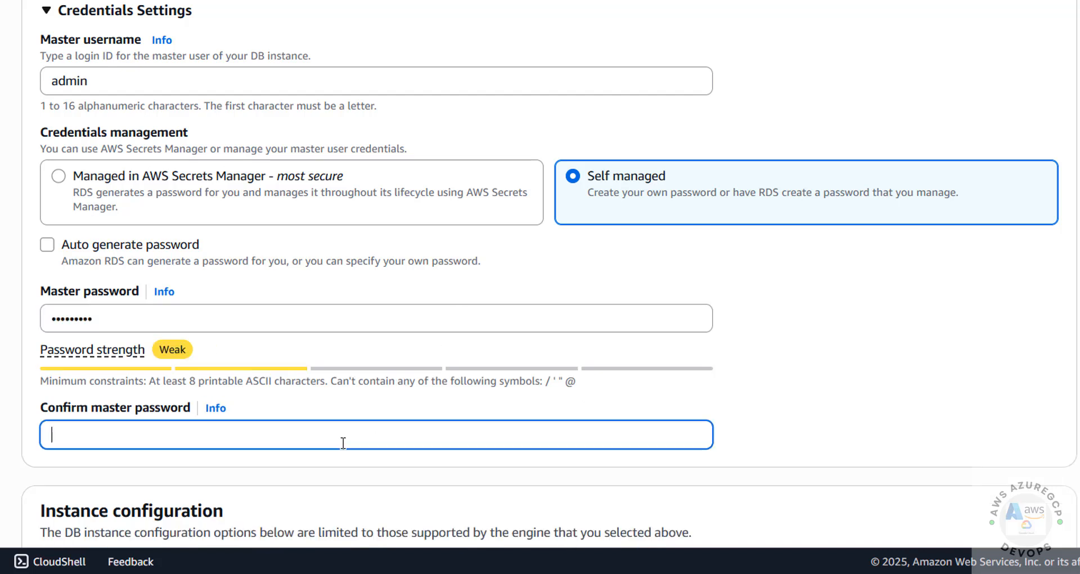
text(•••••••••)
scroll(395, 385, down, 3)
Step: Browse the burstable DB instance classes and keep db.t4g.micro
scroll(395, 385, down, 5)
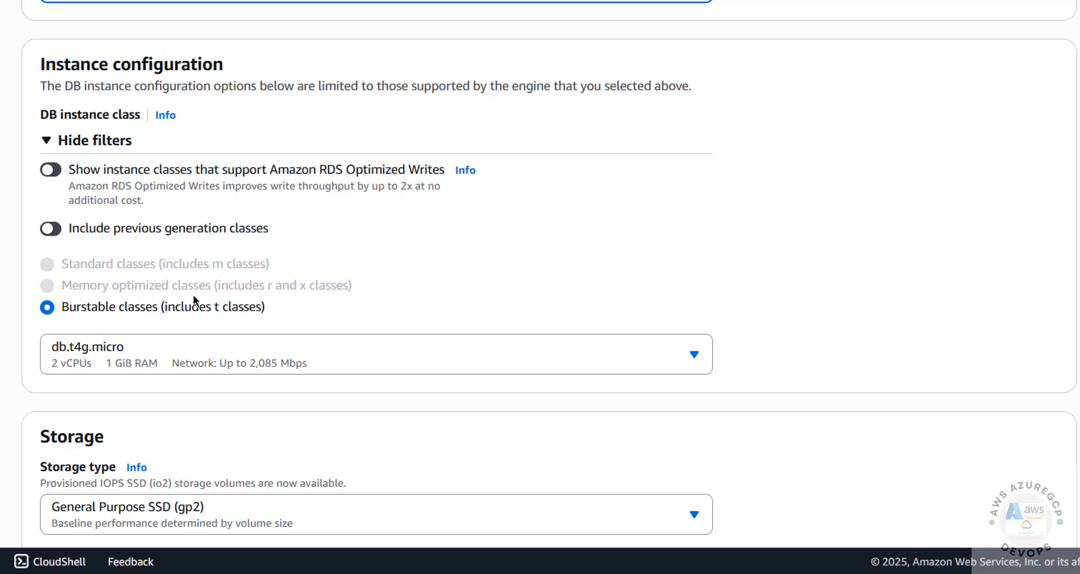
scroll(1004, 212, up, 20)
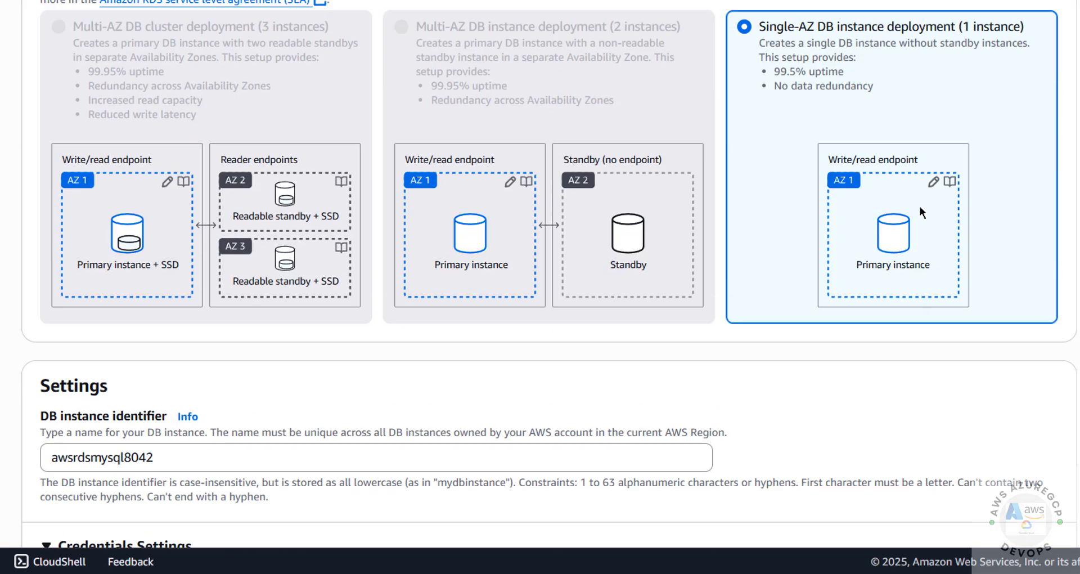
scroll(818, 221, down, 8)
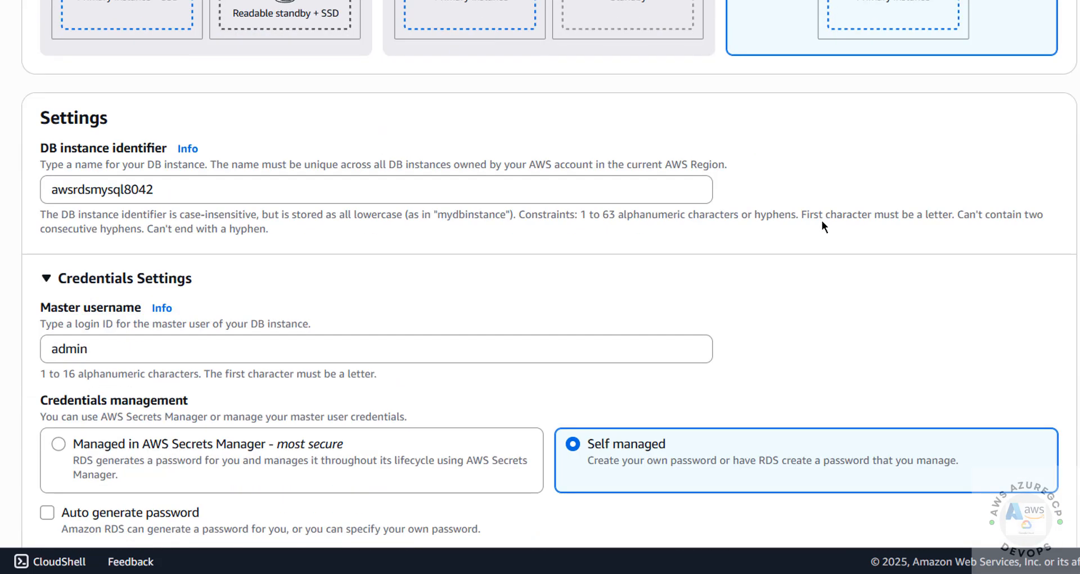
scroll(798, 225, up, 10)
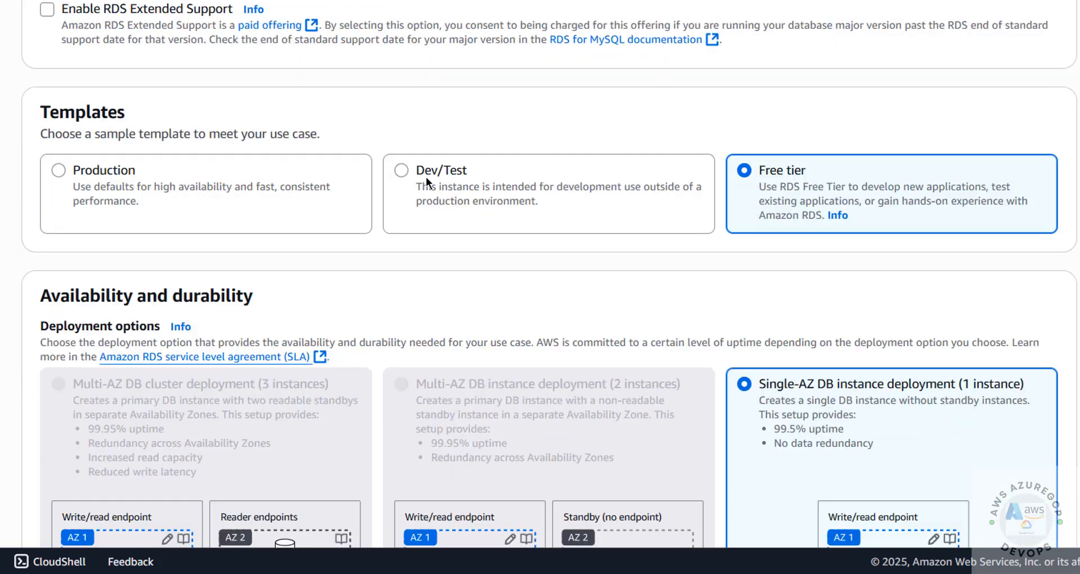
scroll(441, 195, down, 18)
scroll(388, 265, down, 3)
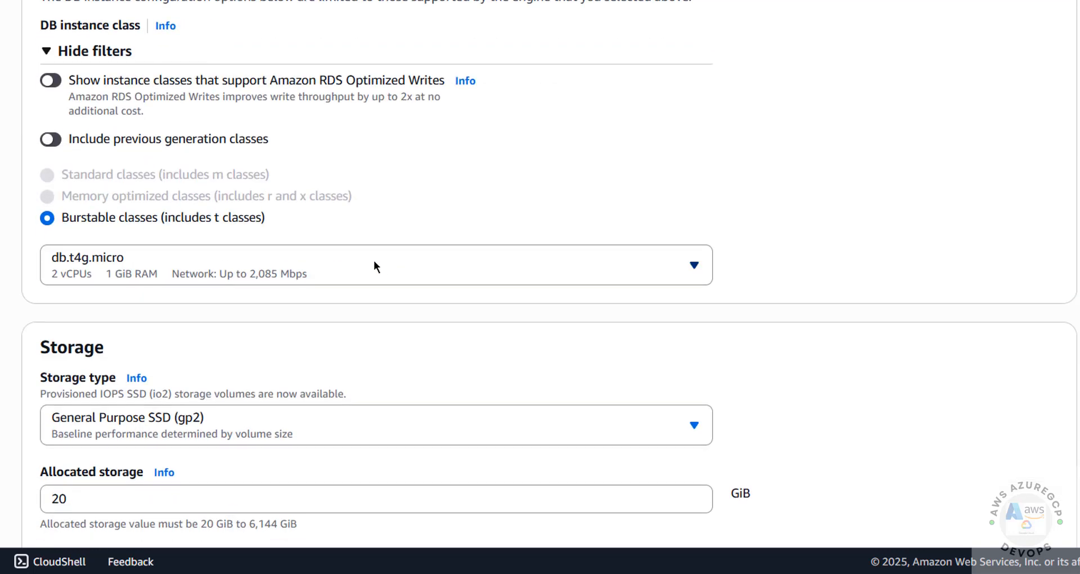
click(119, 260)
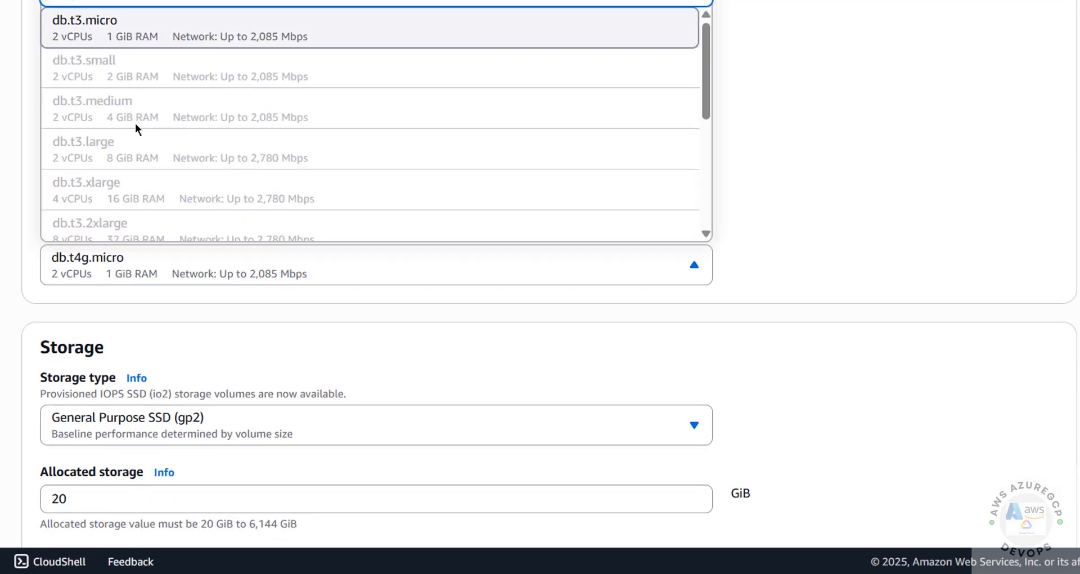
click(42, 298)
click(86, 275)
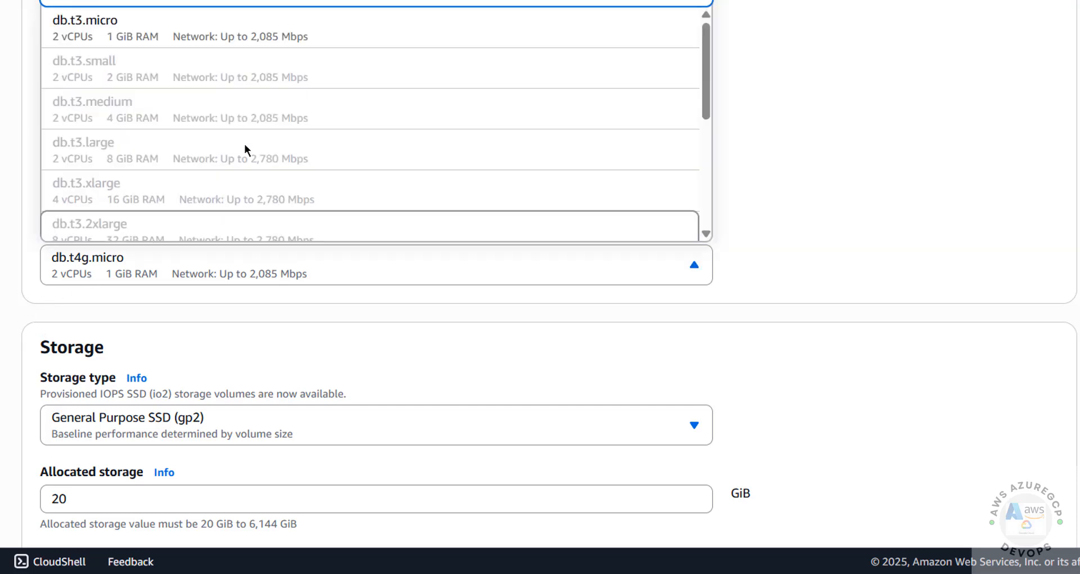
scroll(250, 147, down, 5)
scroll(253, 161, up, 5)
scroll(253, 161, down, 2)
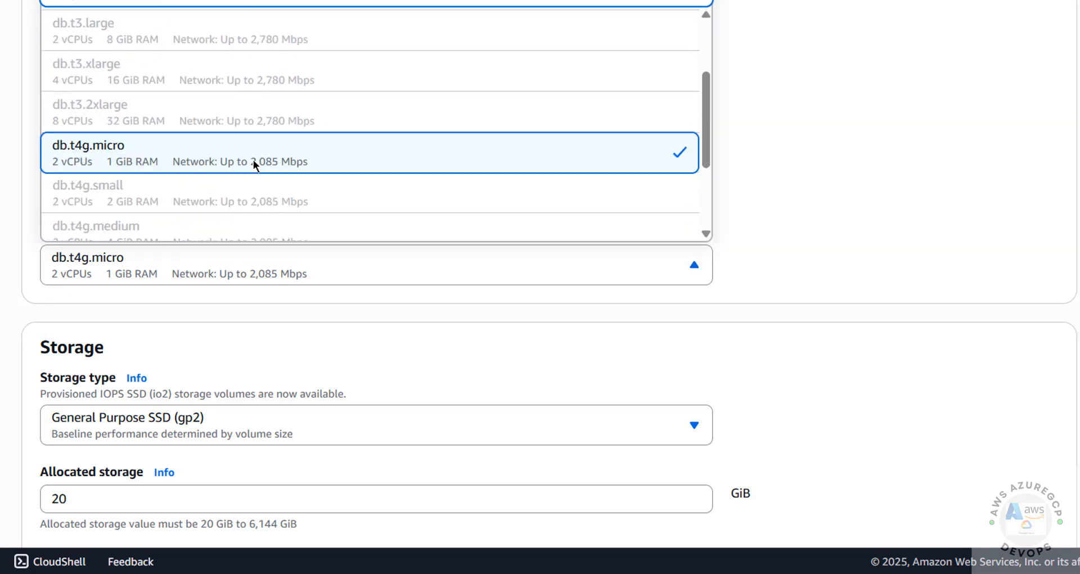
scroll(253, 161, down, 1)
scroll(252, 160, up, 3)
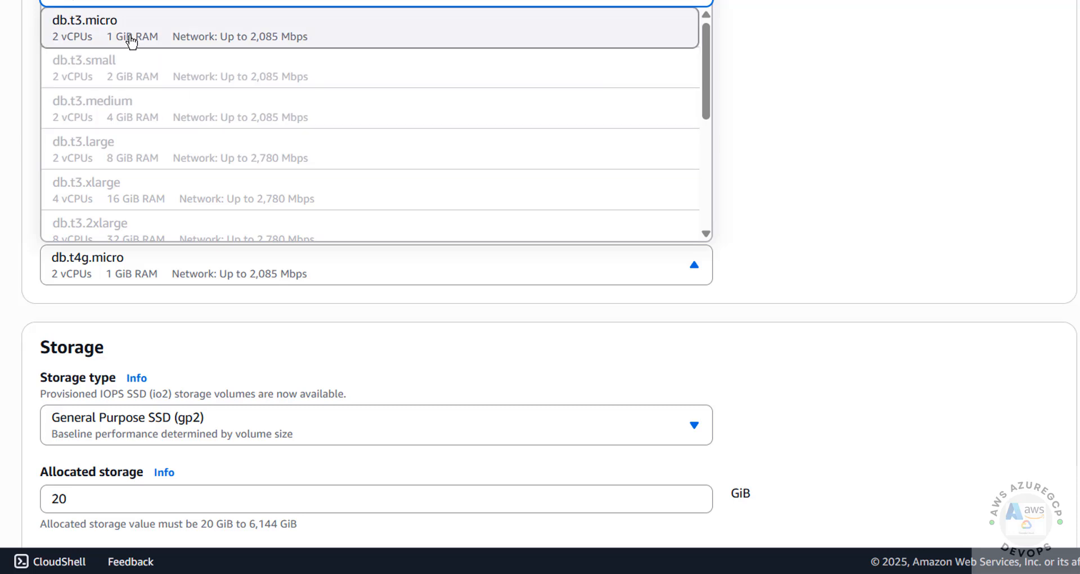
scroll(174, 126, down, 2)
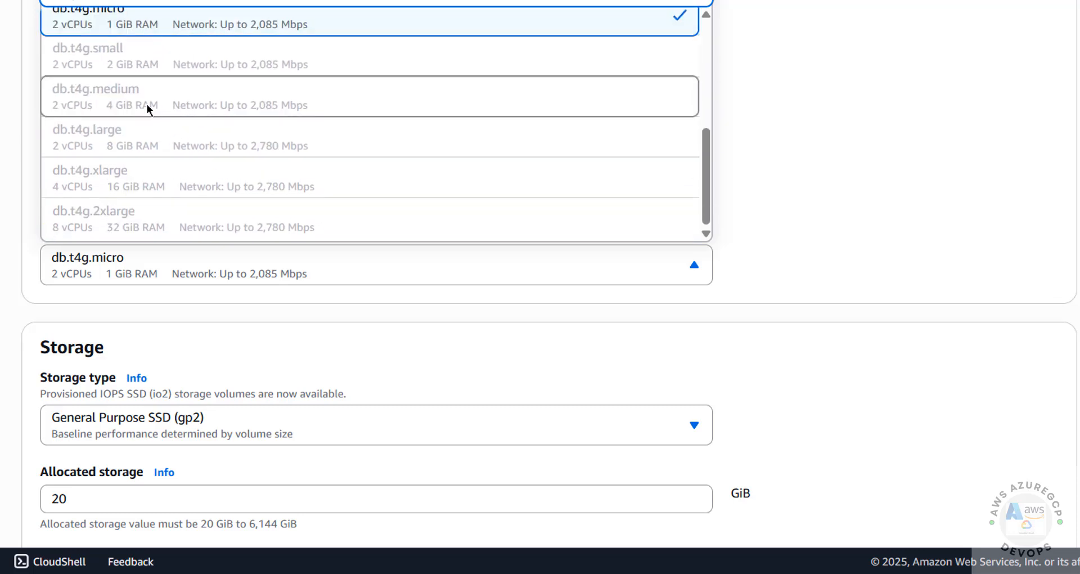
scroll(147, 106, up, 2)
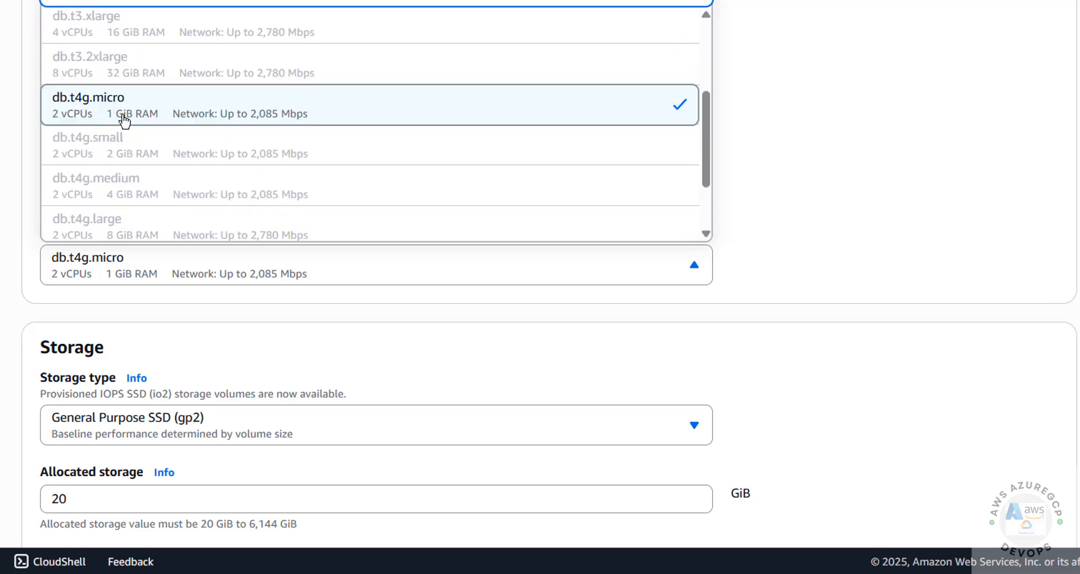
click(174, 117)
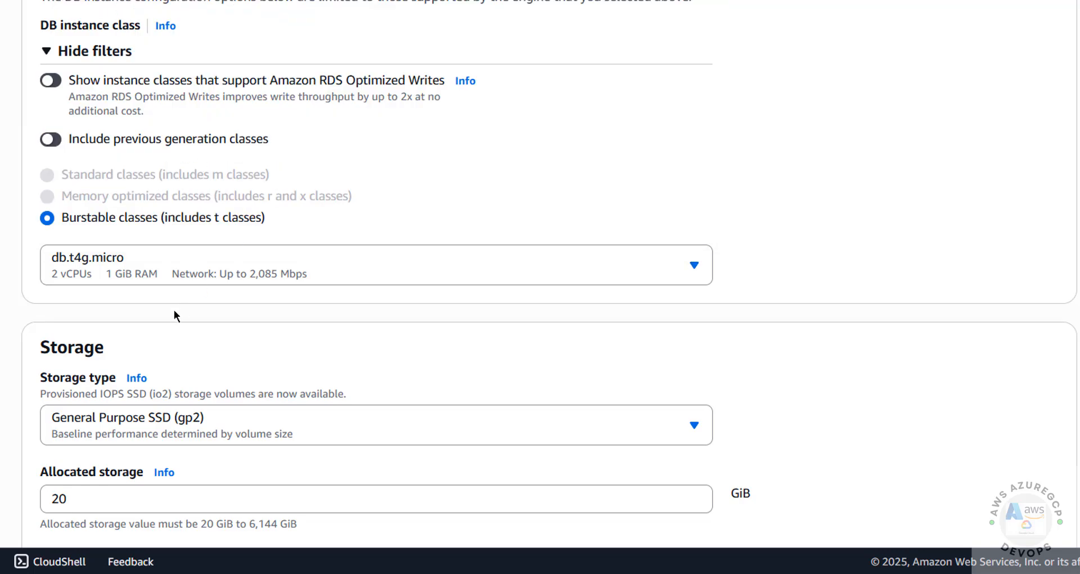
scroll(174, 313, down, 5)
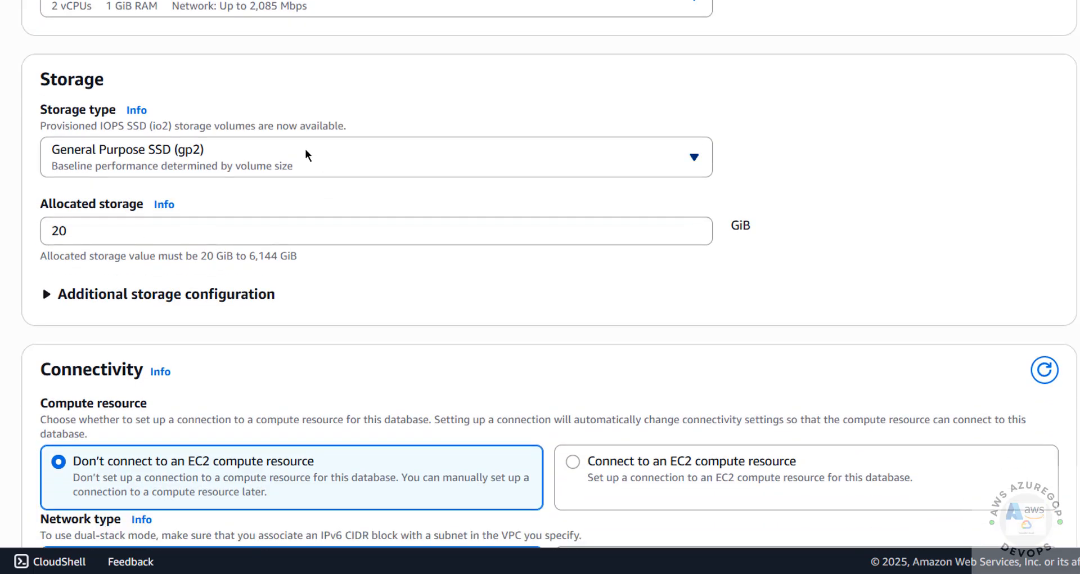
click(262, 151)
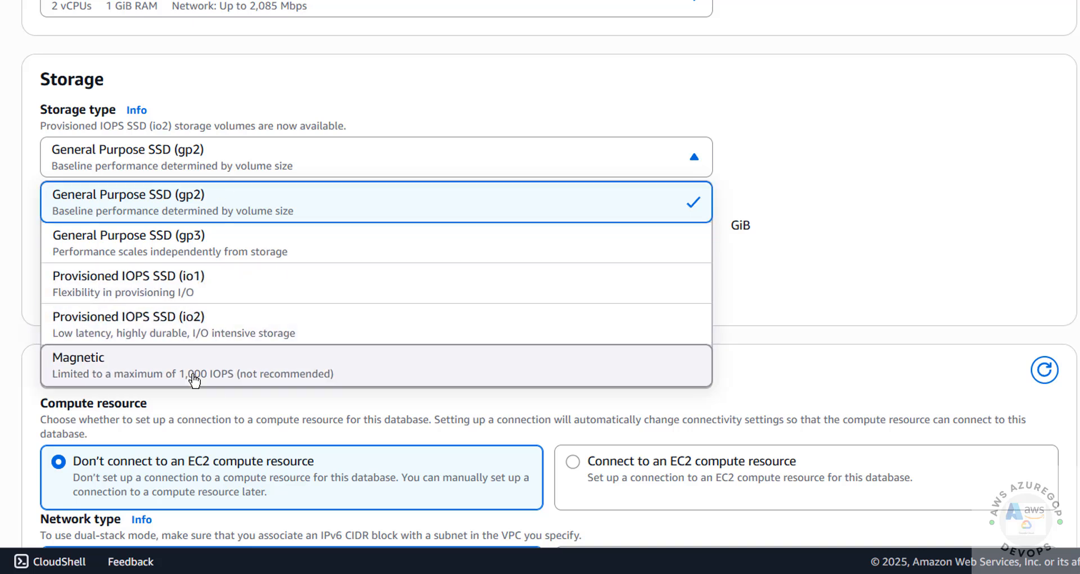
Step: Keep General Purpose SSD (gp2) storage with 20 GiB allocated
click(31, 193)
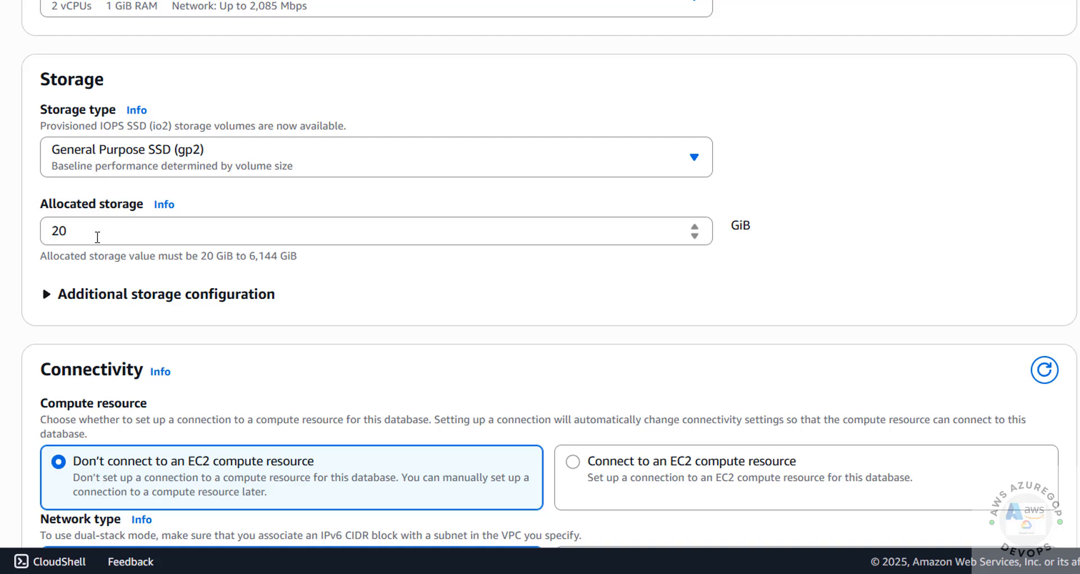
drag(96, 234, 52, 233)
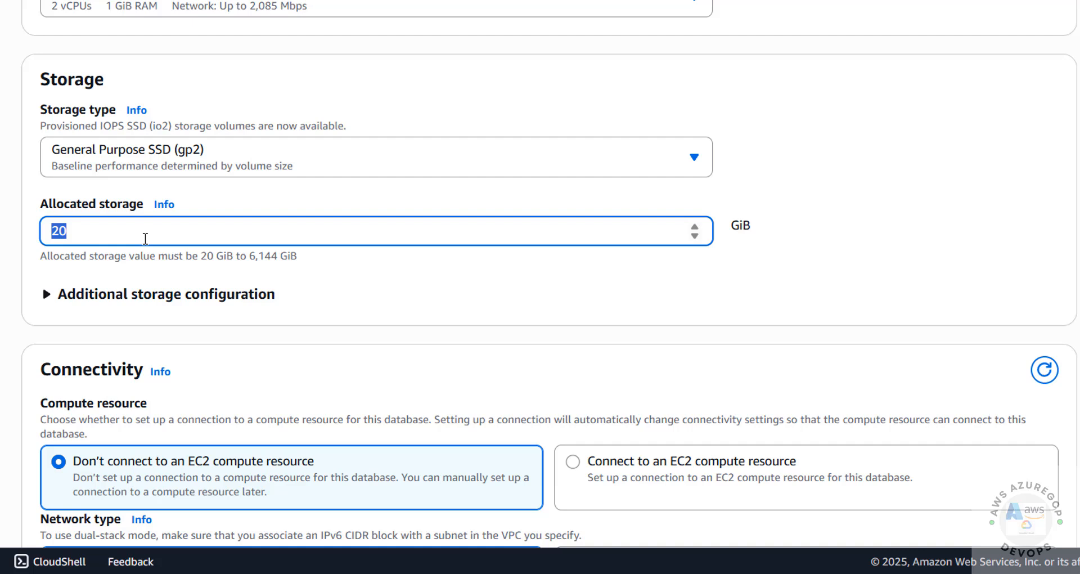
text(30)
drag(69, 232, 23, 232)
text(20)
Step: Disable storage autoscaling under Additional storage configuration
click(197, 294)
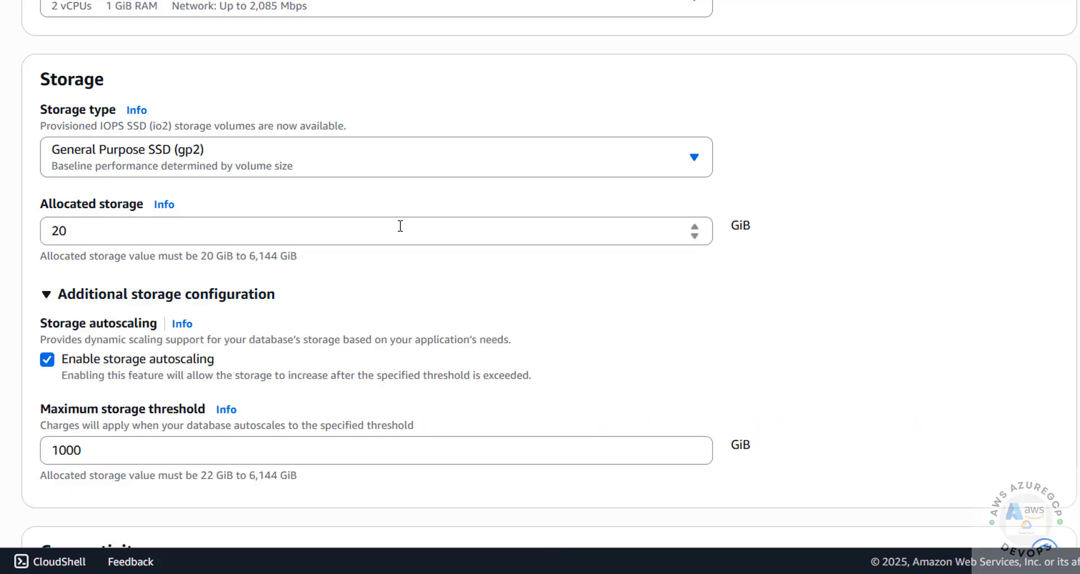
scroll(400, 226, down, 5)
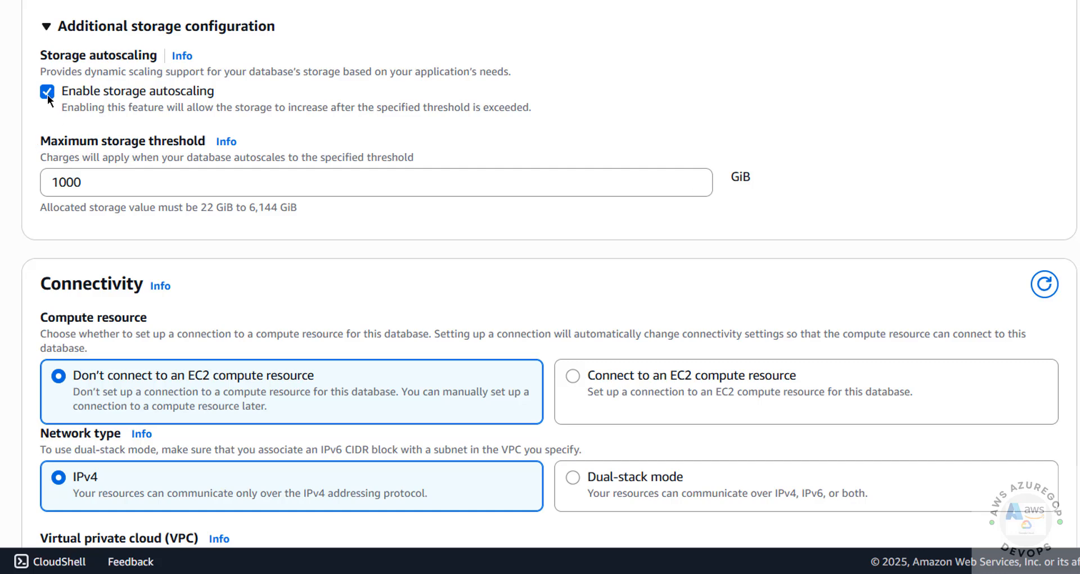
click(48, 93)
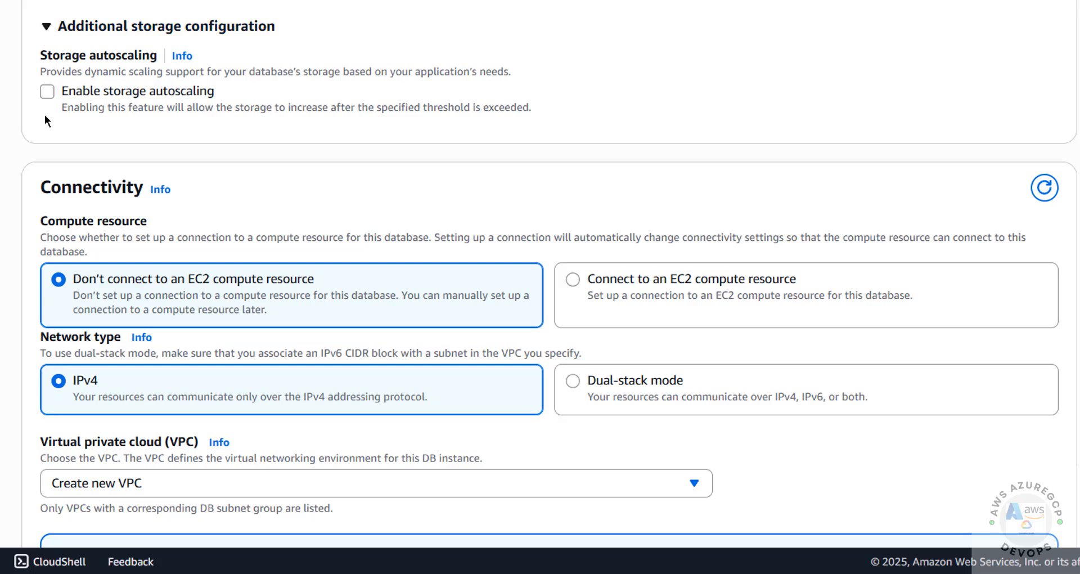
click(53, 96)
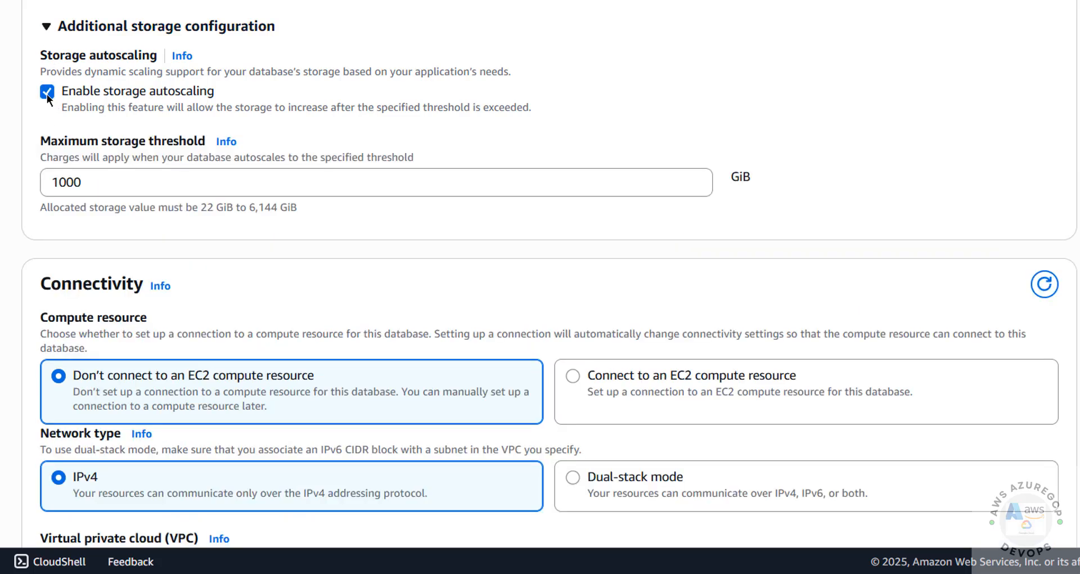
click(94, 181)
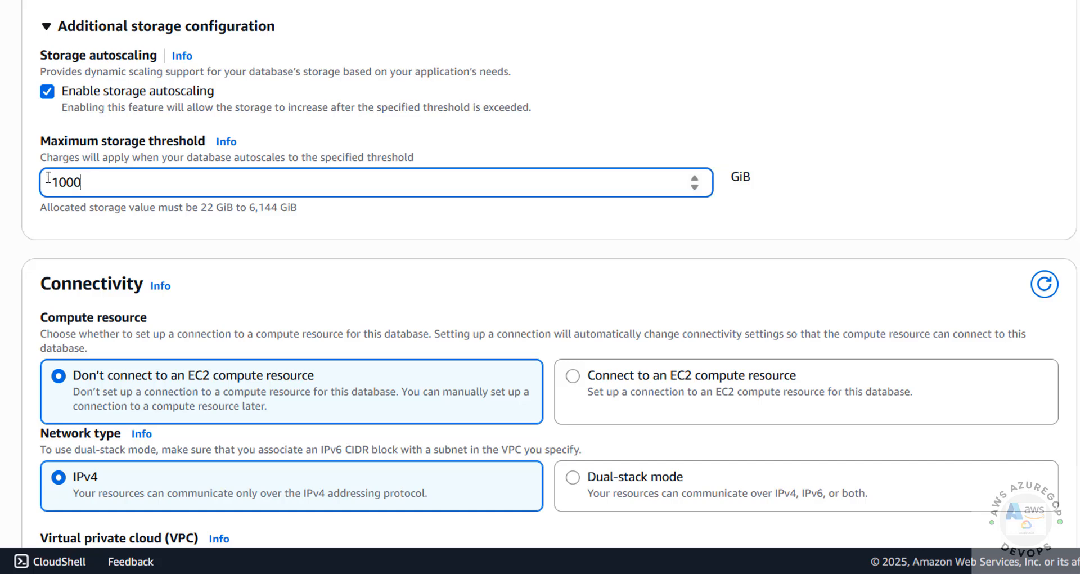
double_click(48, 178)
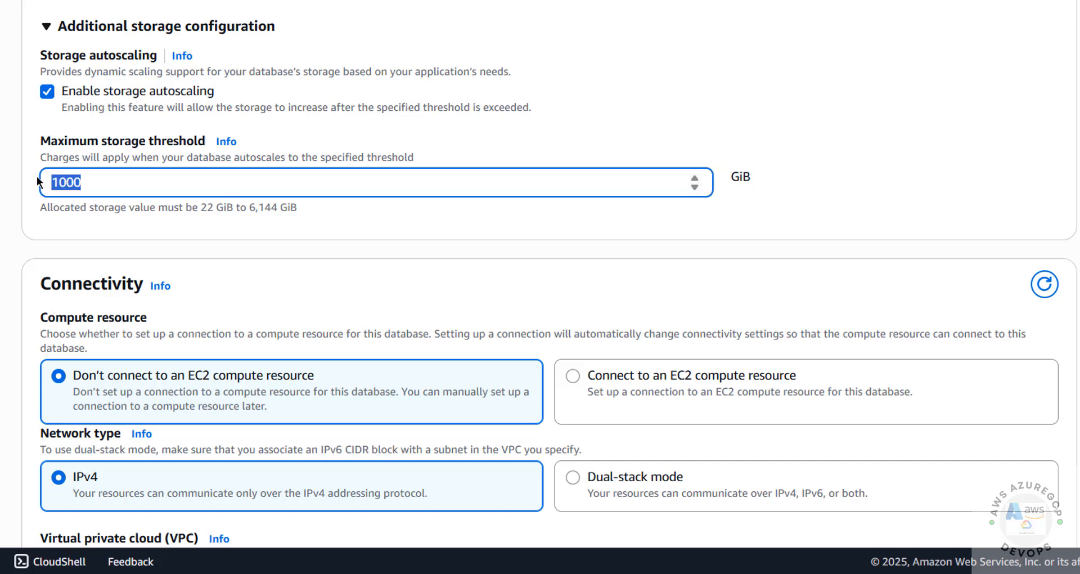
click(54, 91)
Step: Review the VPC, region and DB subnet group choices, keeping Create new VPC and subnet group
scroll(237, 177, down, 3)
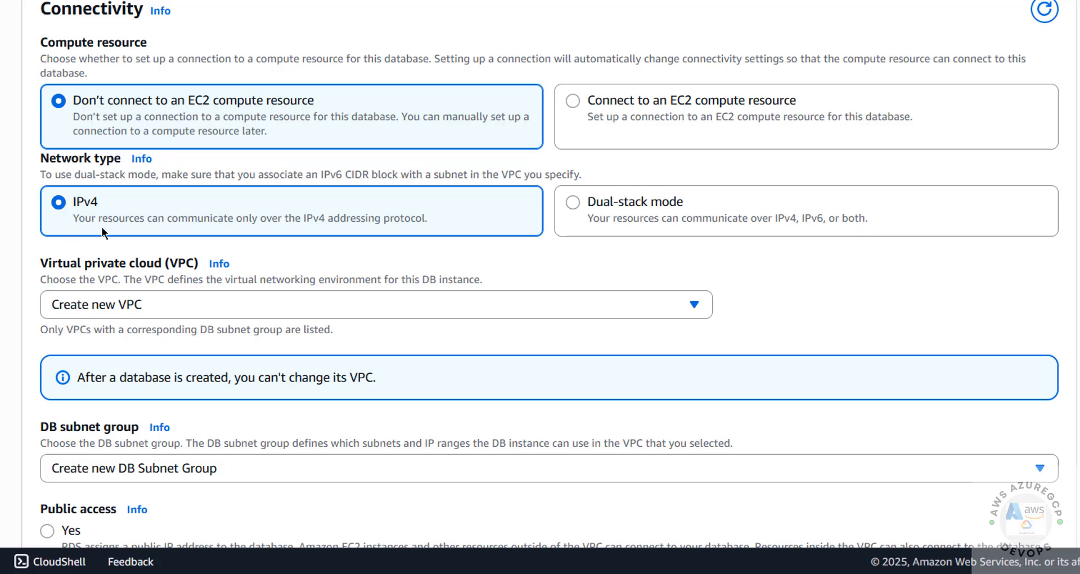
scroll(103, 227, down, 3)
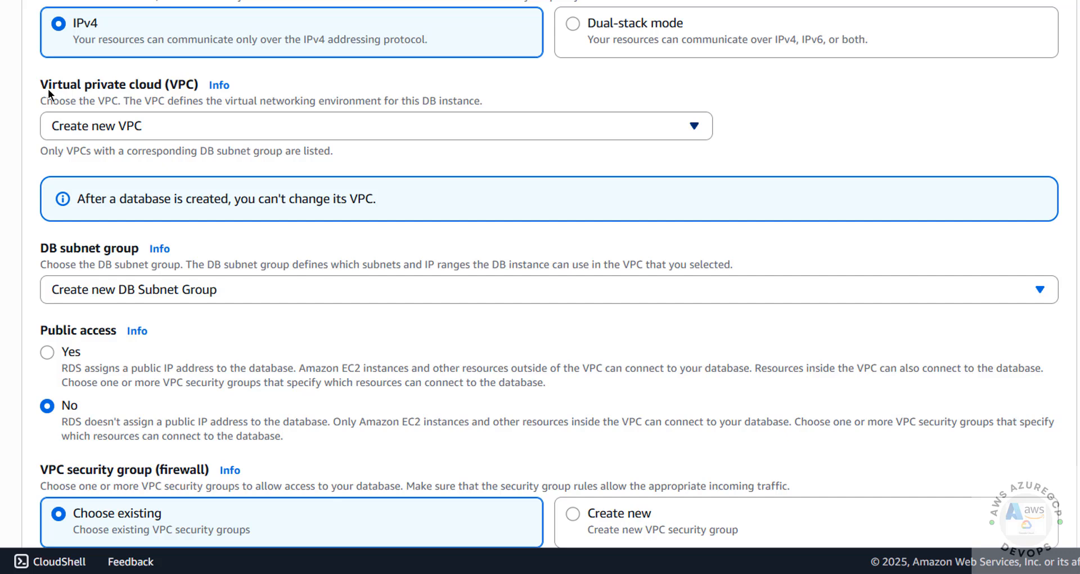
click(147, 130)
click(729, 77)
click(1021, 1)
click(147, 133)
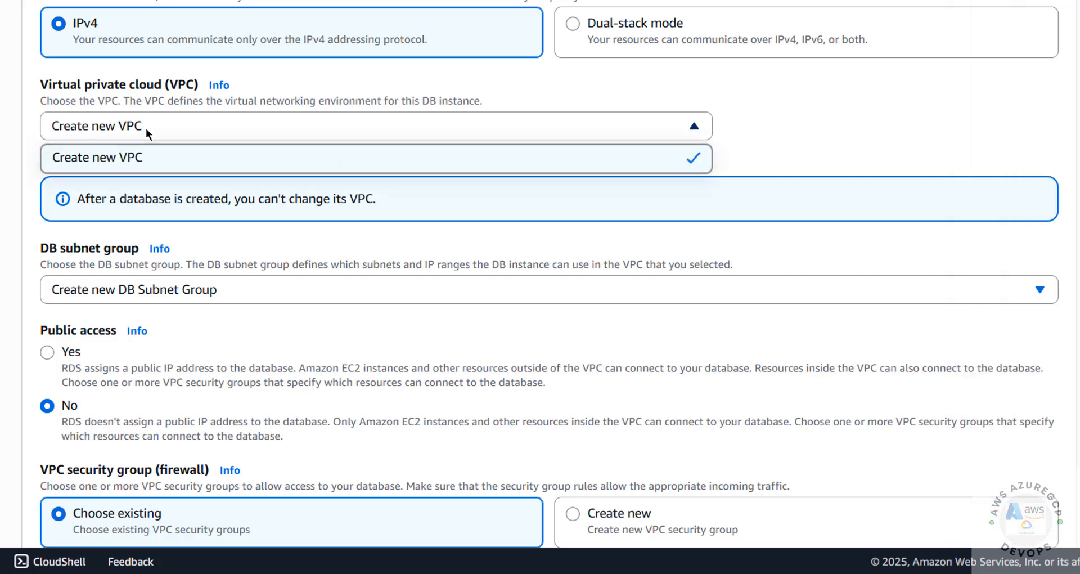
click(146, 131)
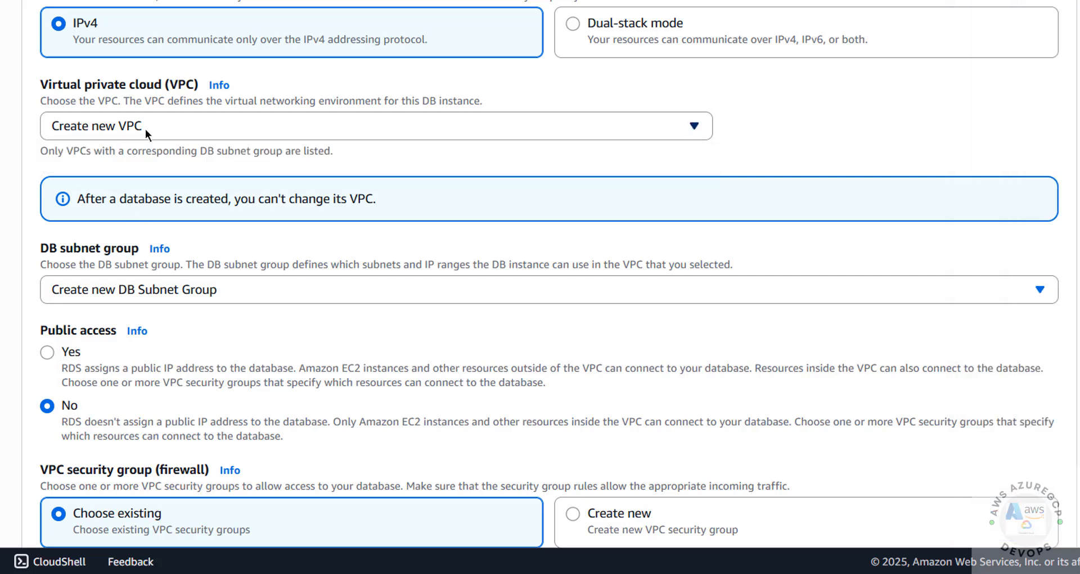
click(1047, 1)
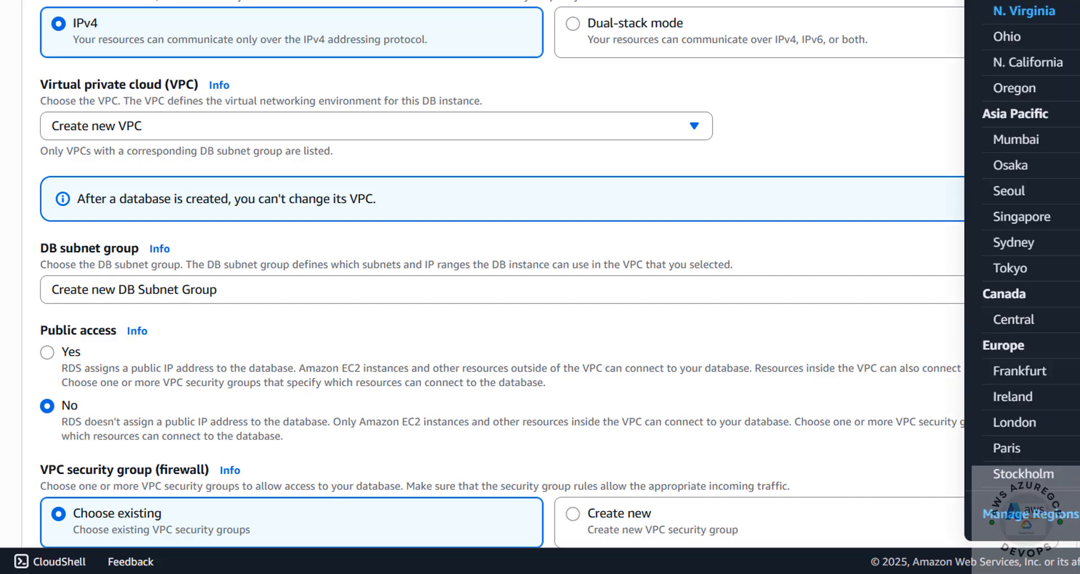
click(227, 130)
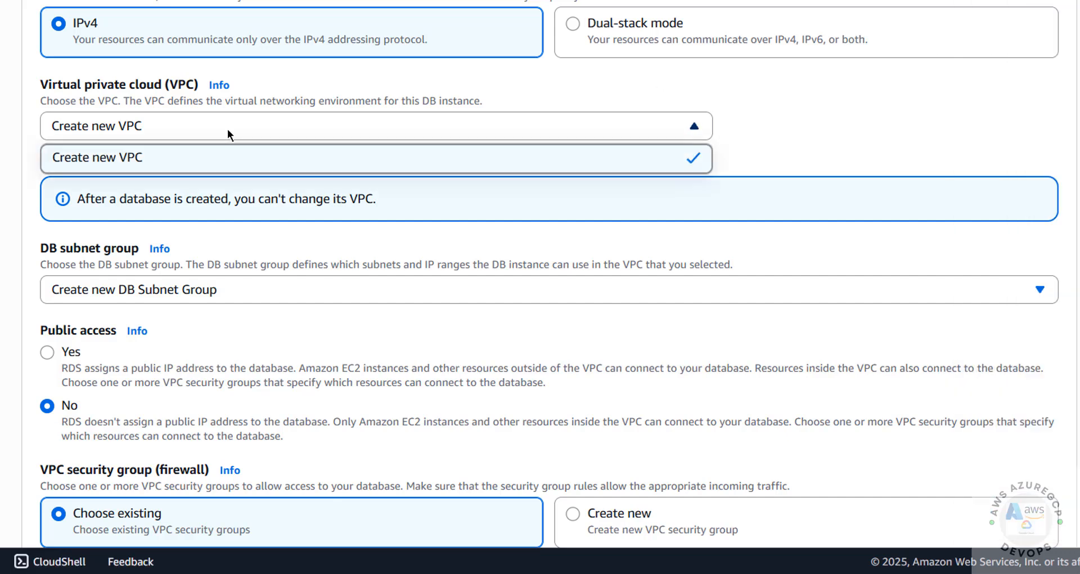
click(227, 130)
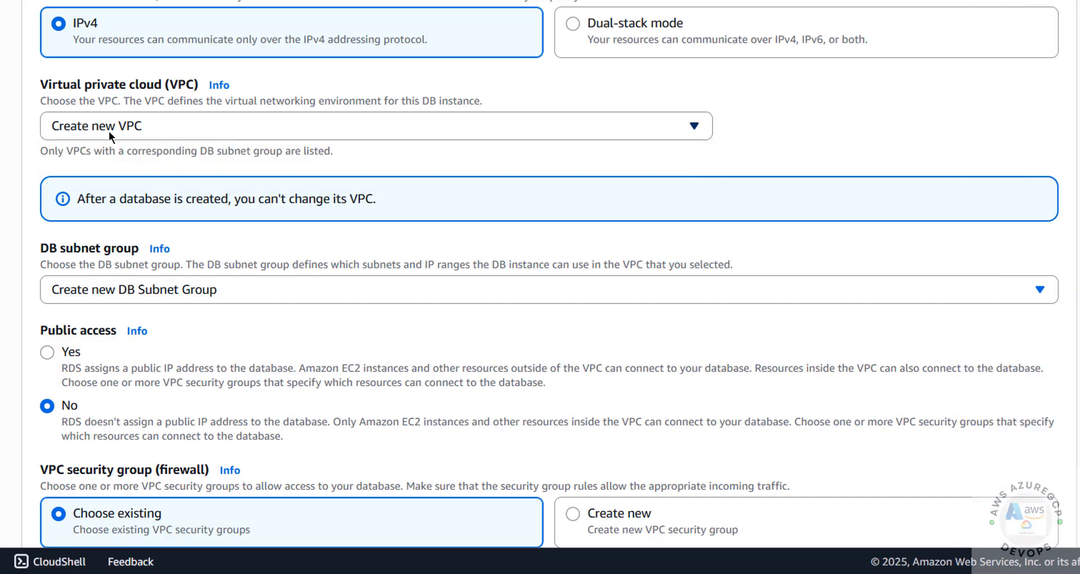
scroll(163, 167, down, 3)
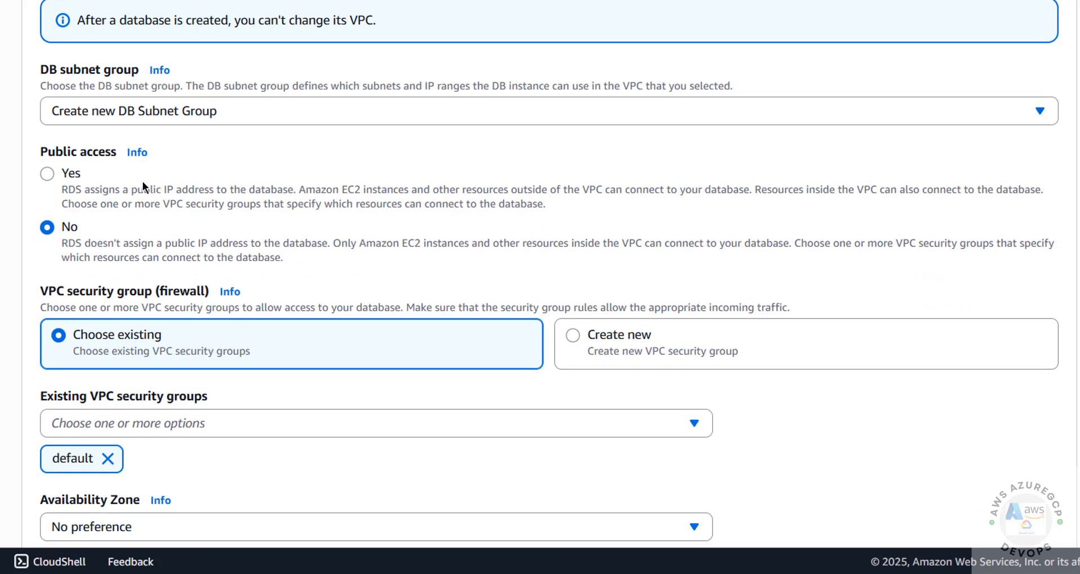
click(139, 108)
click(139, 108)
click(135, 110)
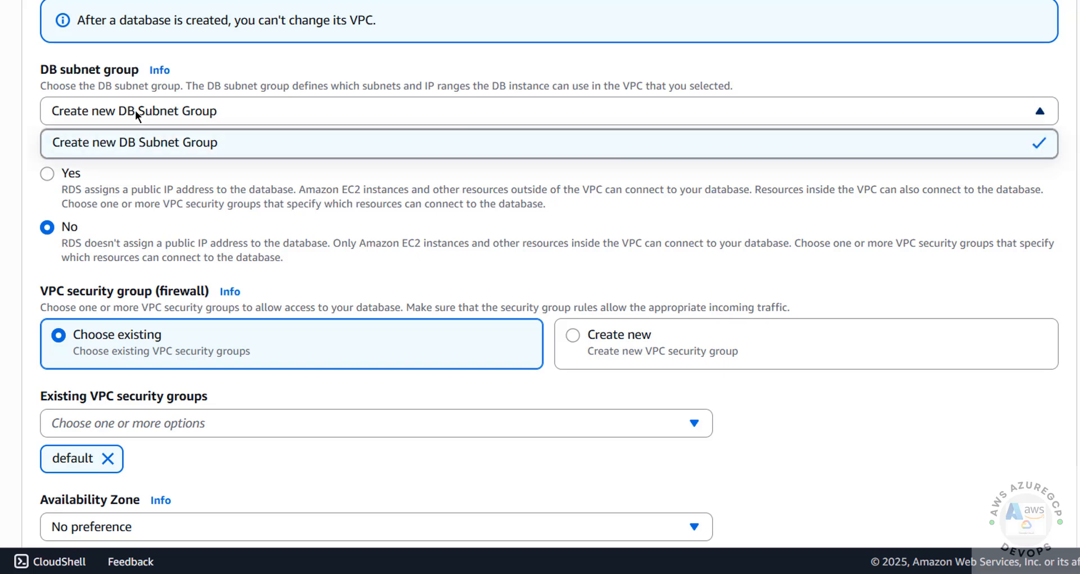
Step: Set Public access to Yes, keep the default security group, and choose us-east-1b
click(128, 182)
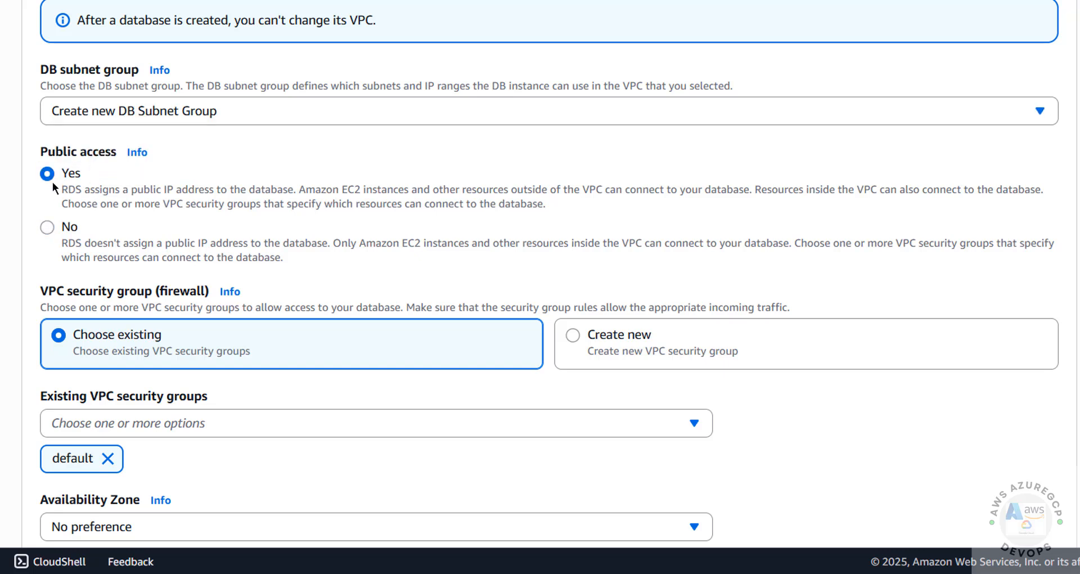
scroll(55, 181, down, 5)
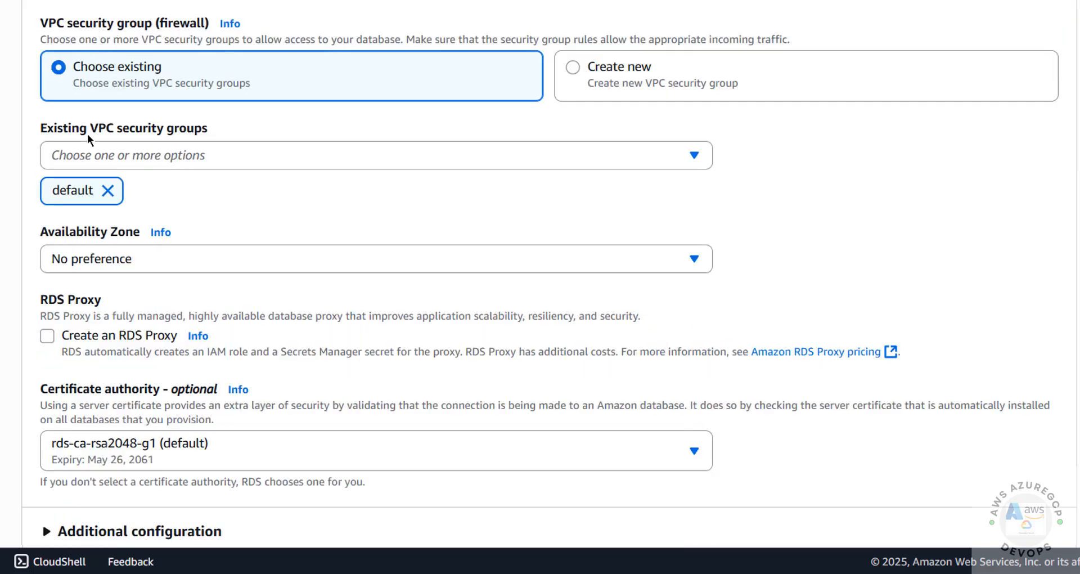
click(162, 156)
click(164, 155)
click(575, 66)
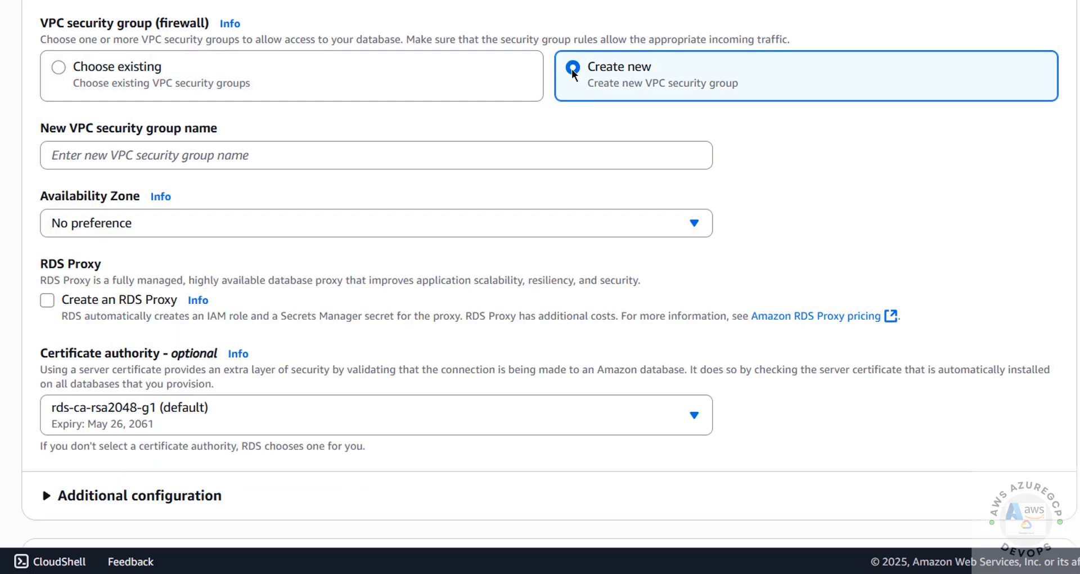
click(157, 73)
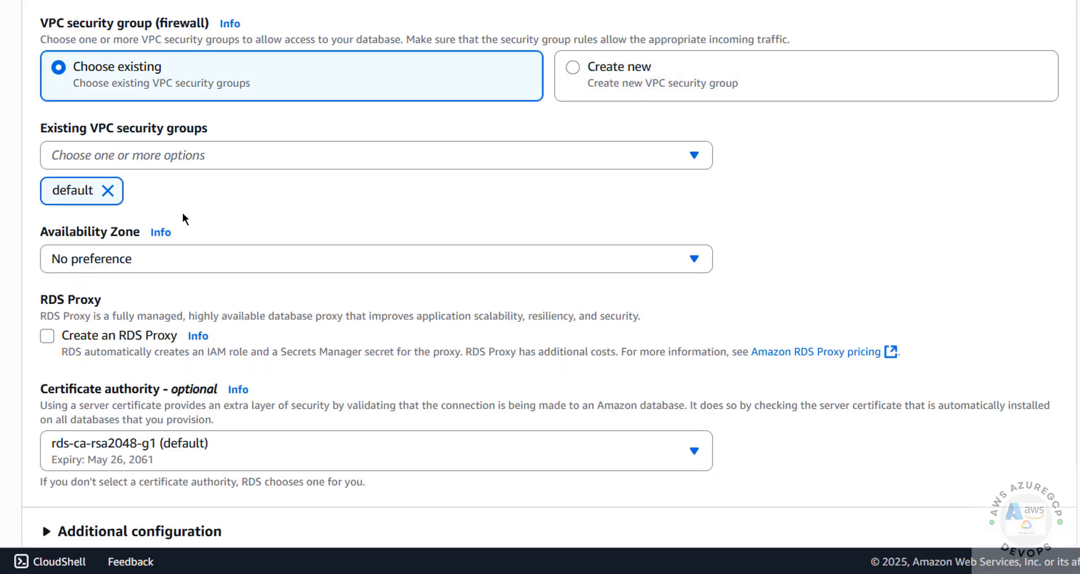
click(160, 261)
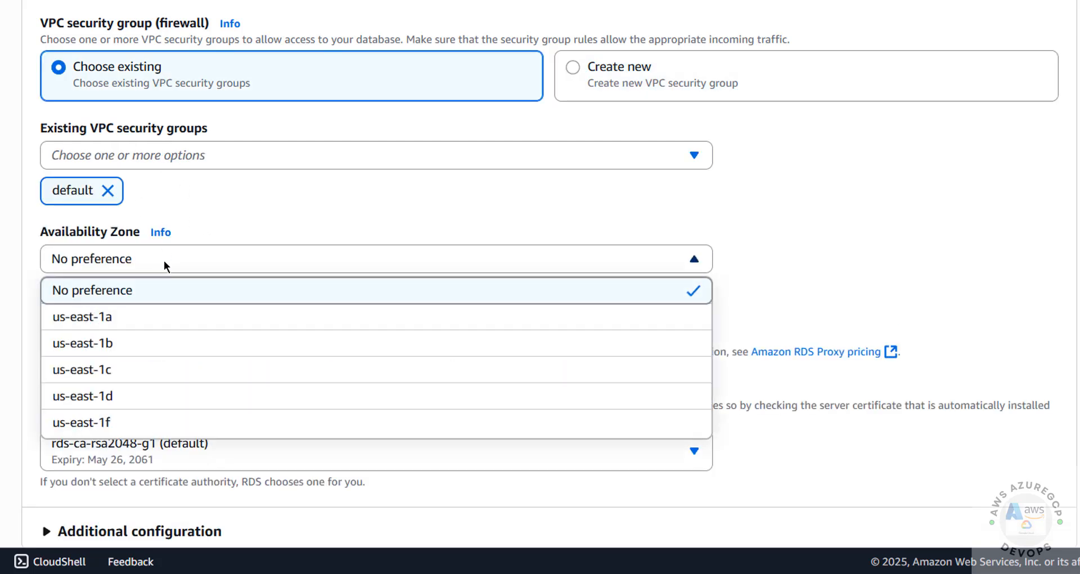
click(120, 344)
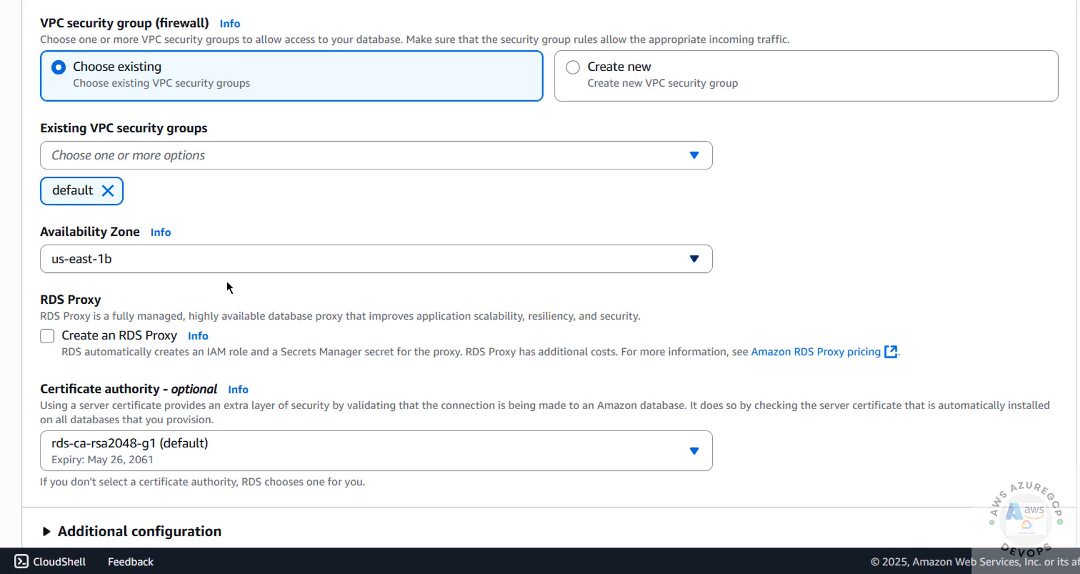
scroll(230, 287, down, 3)
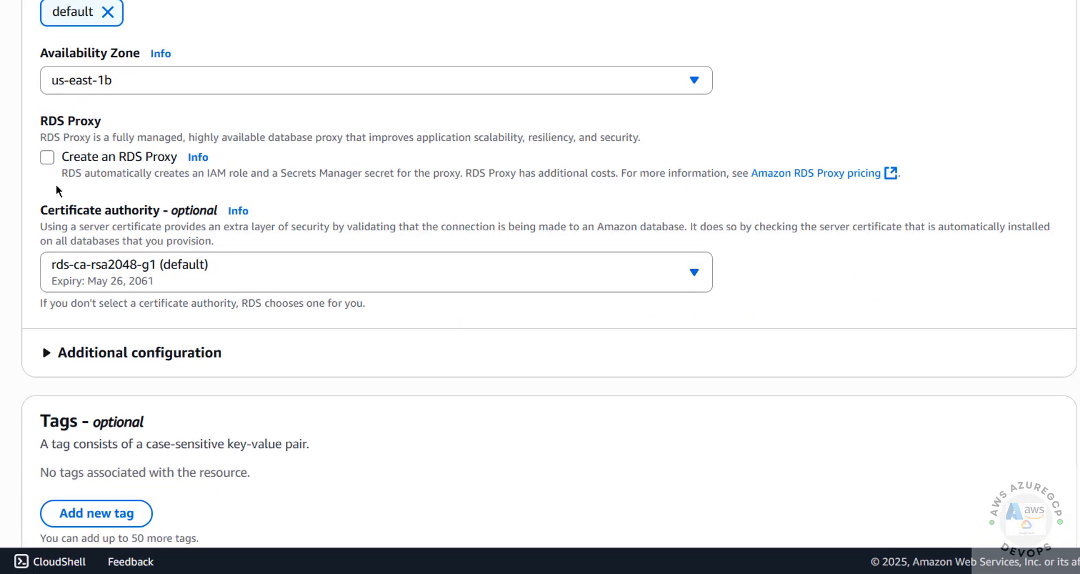
Step: Confirm the database port is 3306 and leave Enhanced monitoring off
scroll(133, 288, down, 5)
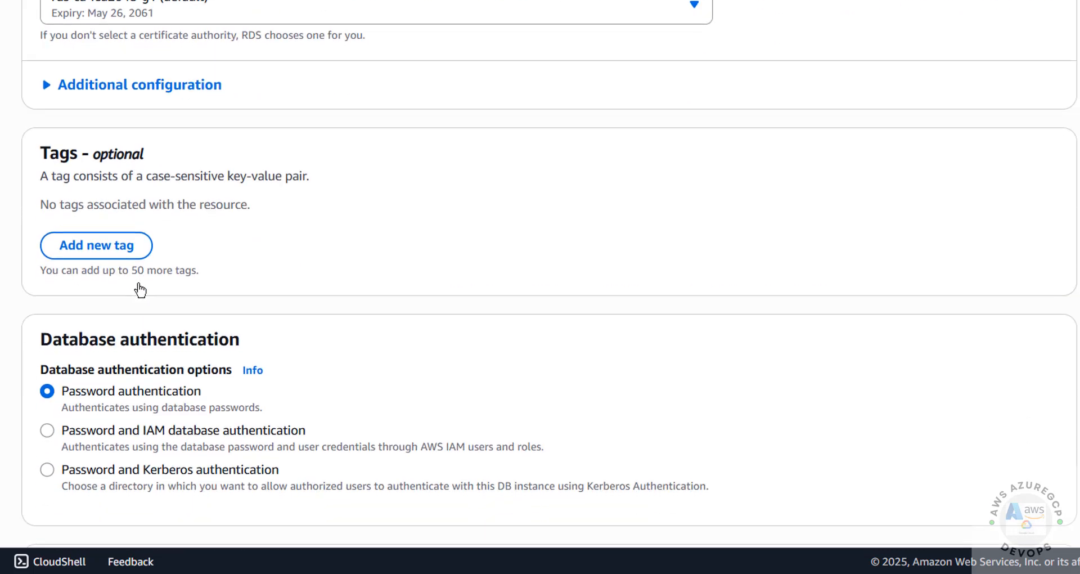
click(137, 105)
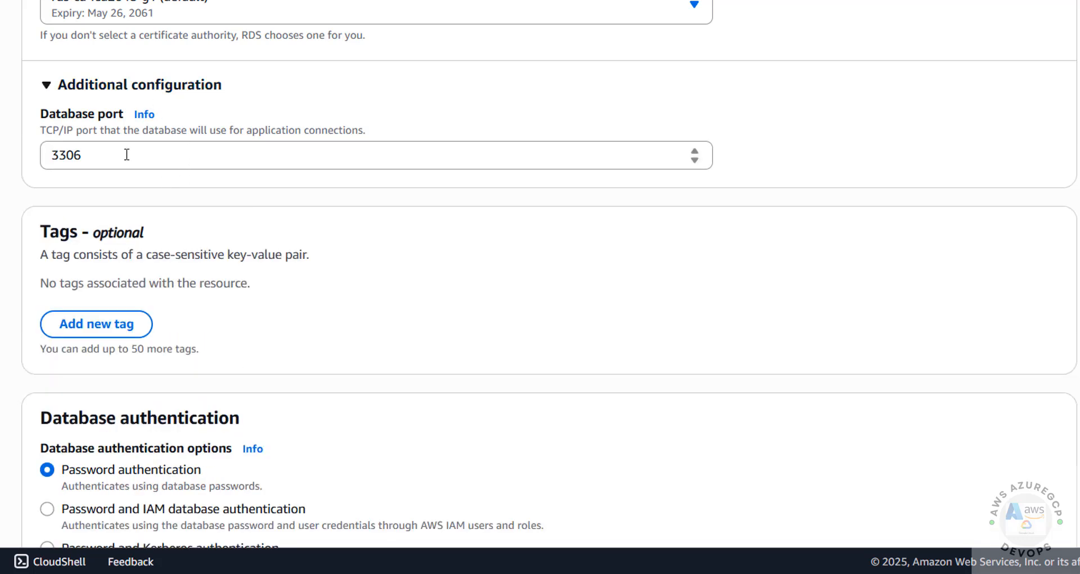
drag(127, 155, 0, 164)
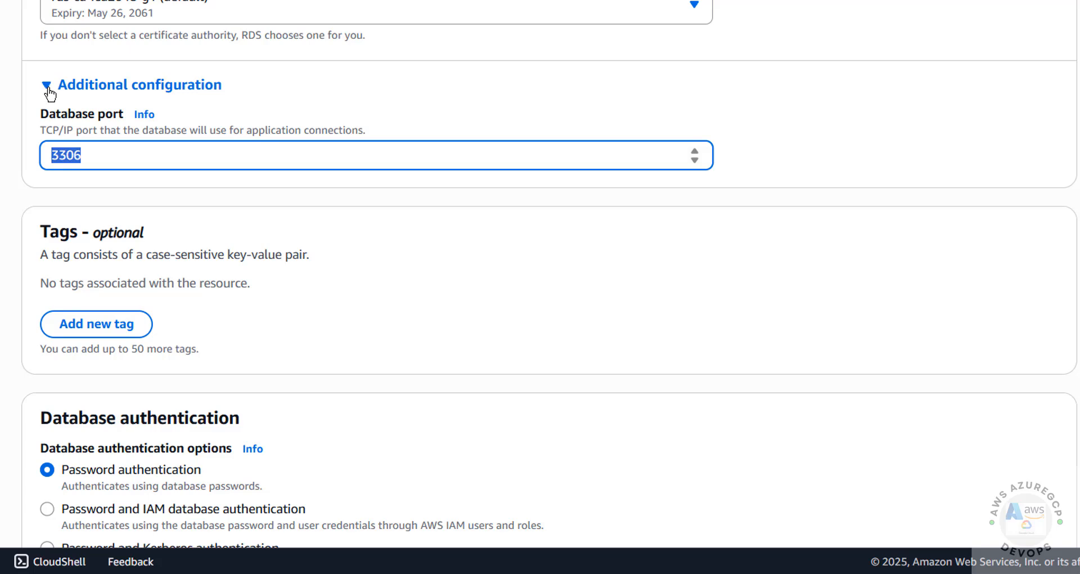
scroll(49, 93, down, 3)
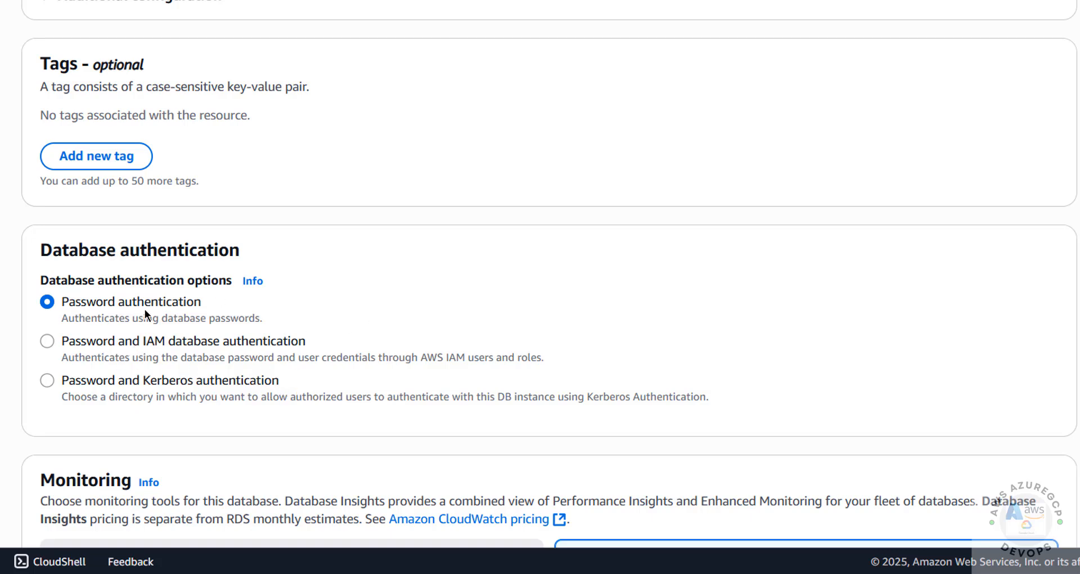
scroll(142, 310, down, 6)
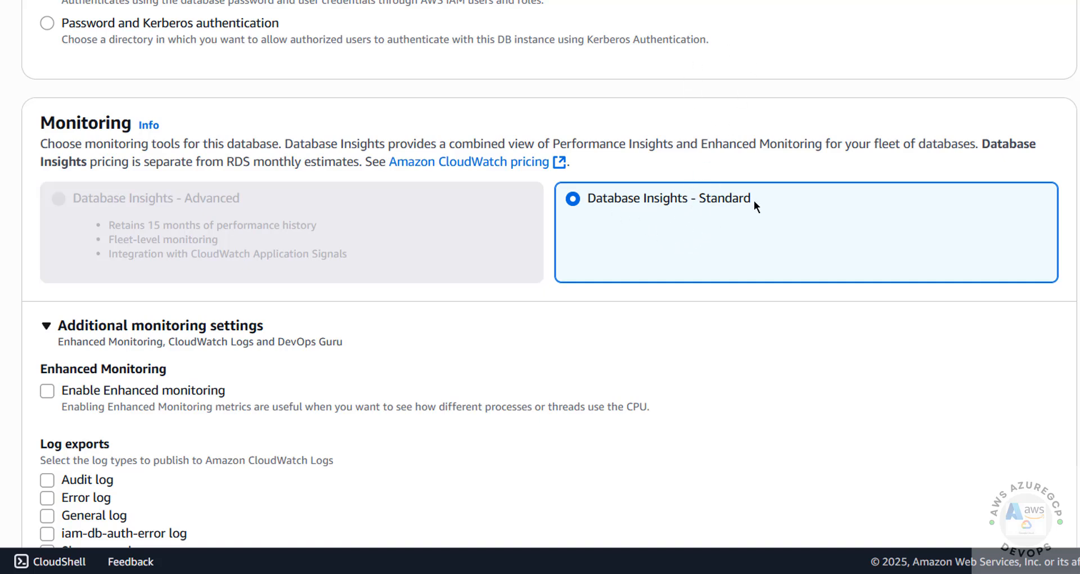
scroll(632, 234, down, 5)
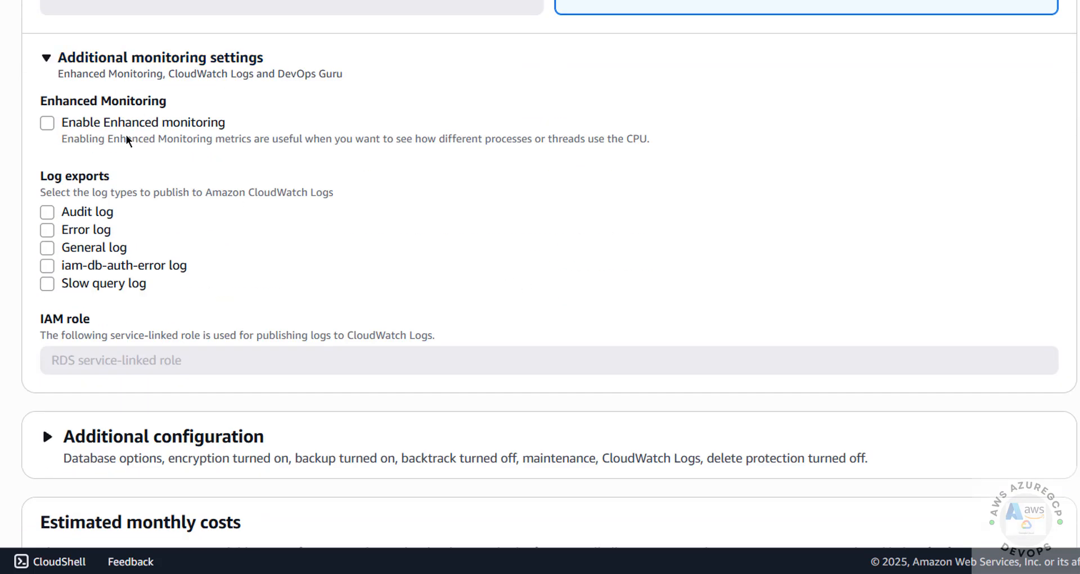
click(191, 124)
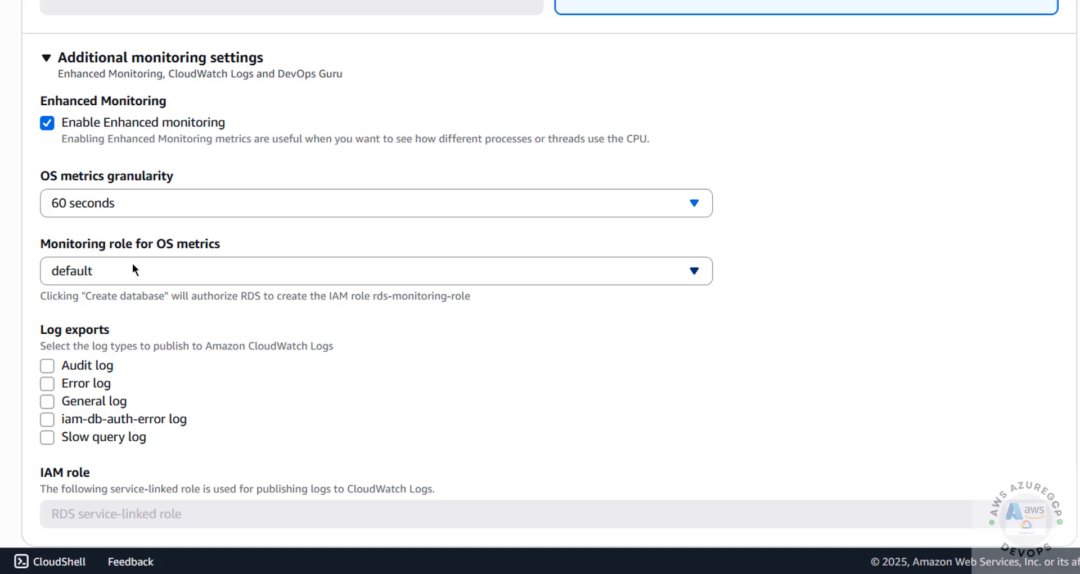
click(103, 122)
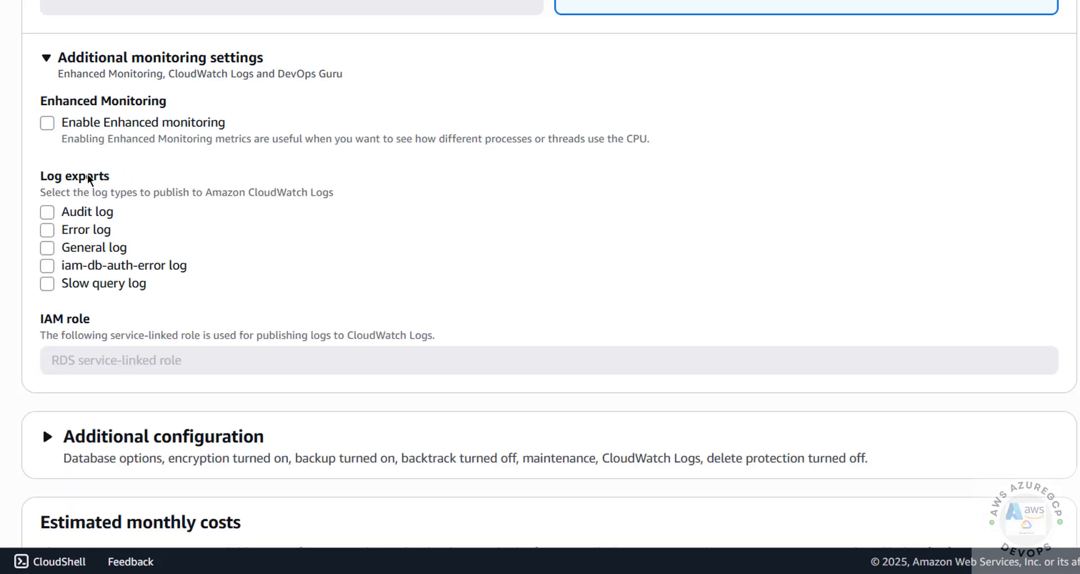
Step: Set log exports to only the Error log and Slow query log
click(47, 213)
click(47, 247)
click(48, 266)
click(47, 283)
click(47, 230)
Step: Set the initial database name to 'bank'
scroll(76, 310, down, 5)
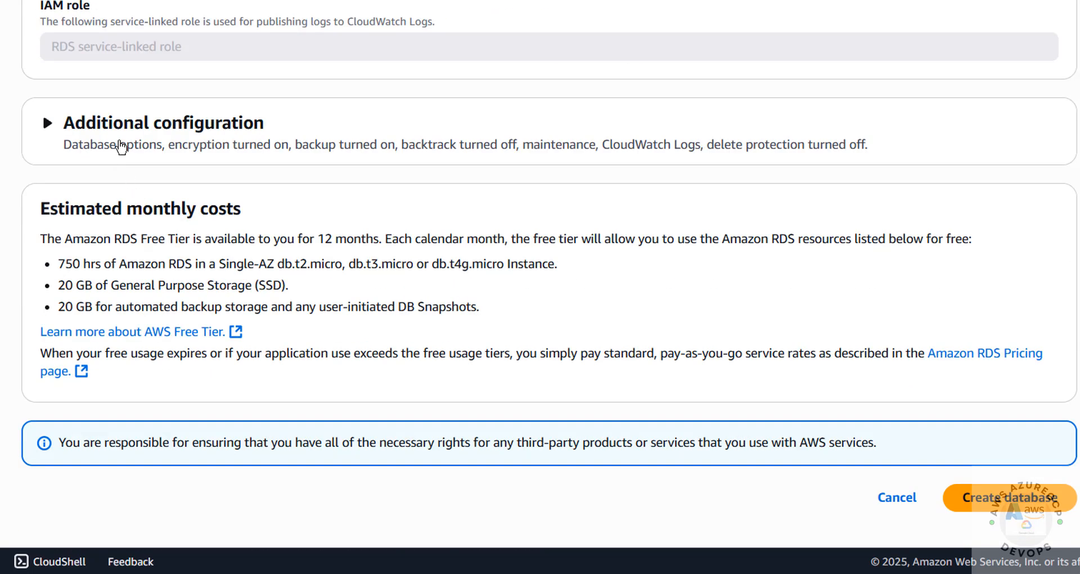
click(121, 147)
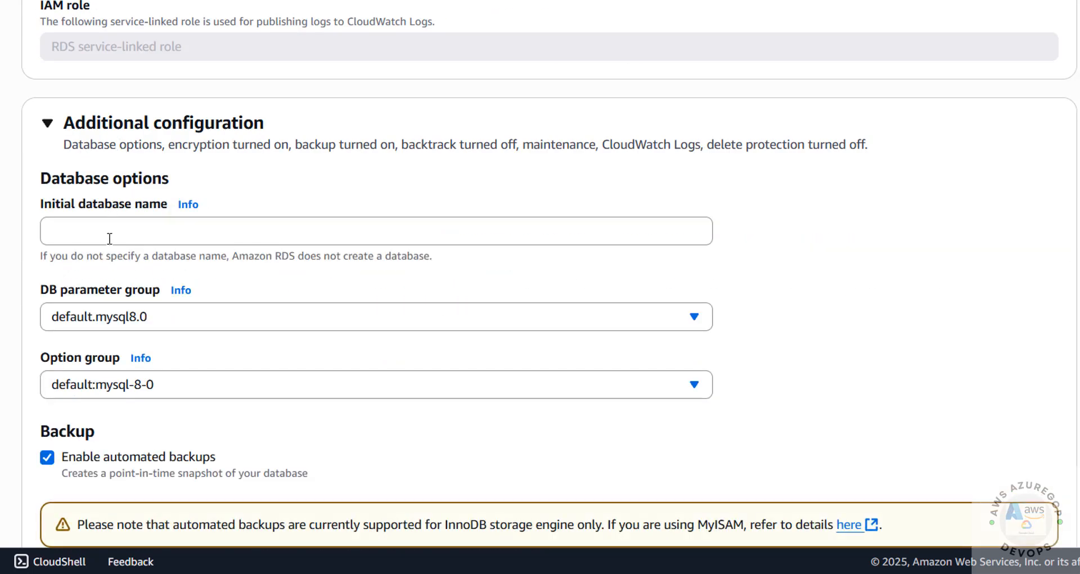
click(110, 238)
text(bank)
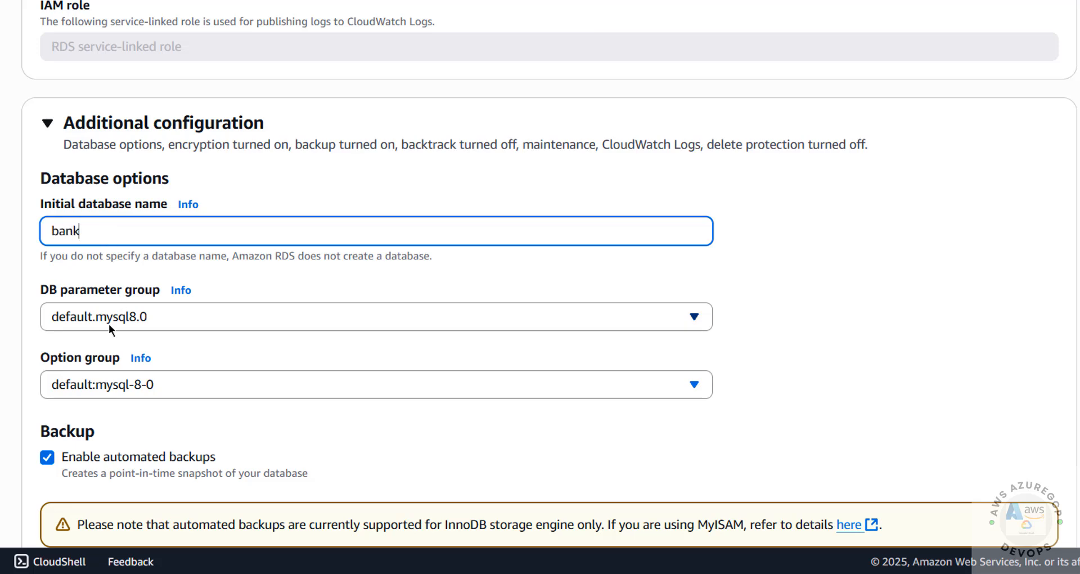
Step: Keep automated backups on with 1-day retention and no backup window preference
scroll(149, 398, down, 2)
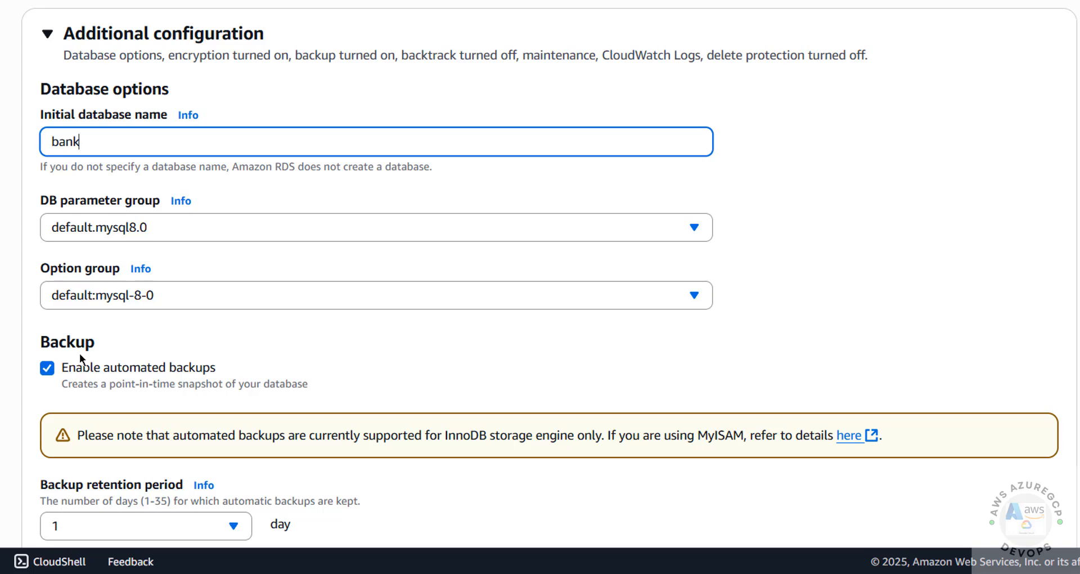
click(47, 368)
click(47, 368)
scroll(151, 393, down, 4)
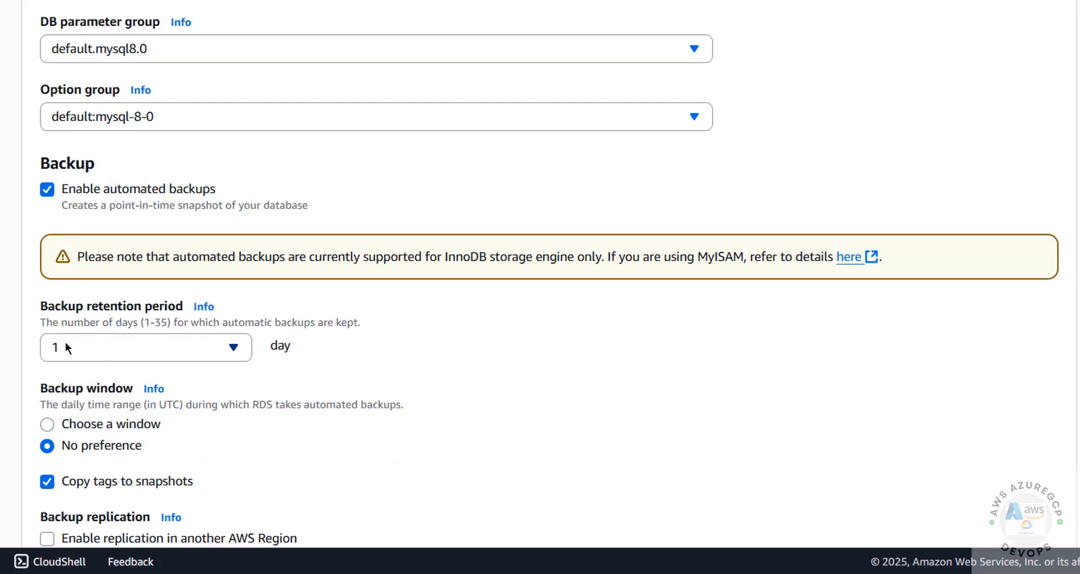
click(121, 353)
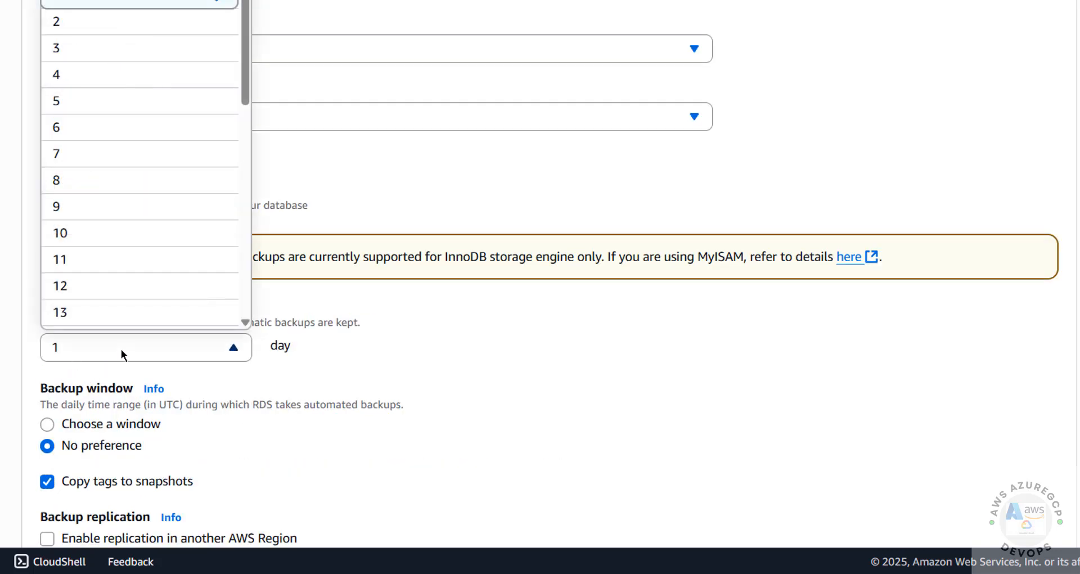
scroll(140, 237, down, 10)
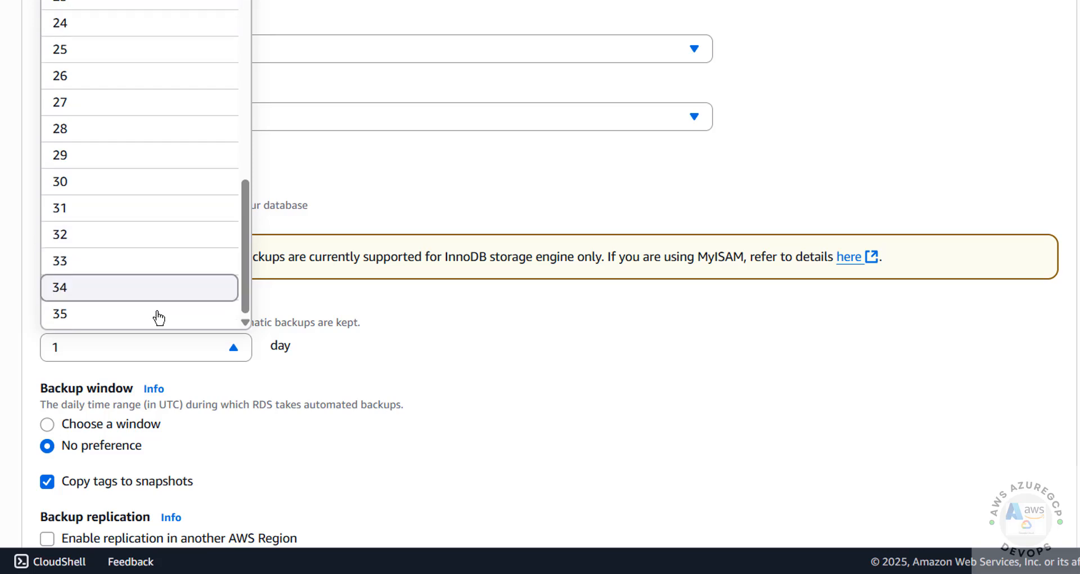
click(430, 344)
scroll(163, 363, down, 3)
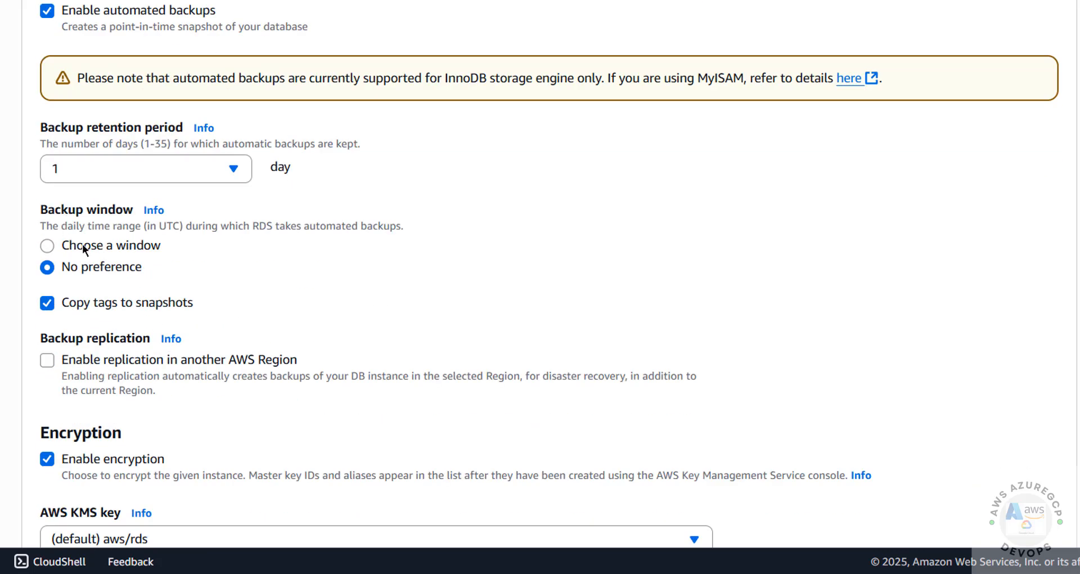
click(82, 244)
click(78, 270)
Step: Leave cross-Region backup replication off after checking the US West (Oregon) destination
click(48, 360)
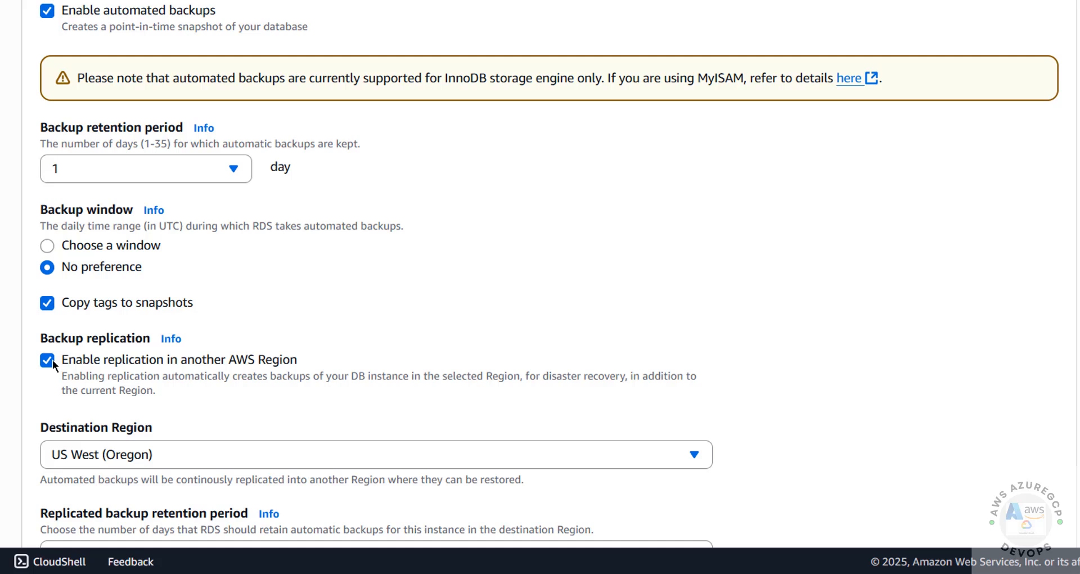
click(48, 360)
click(47, 361)
click(225, 452)
scroll(263, 270, up, 8)
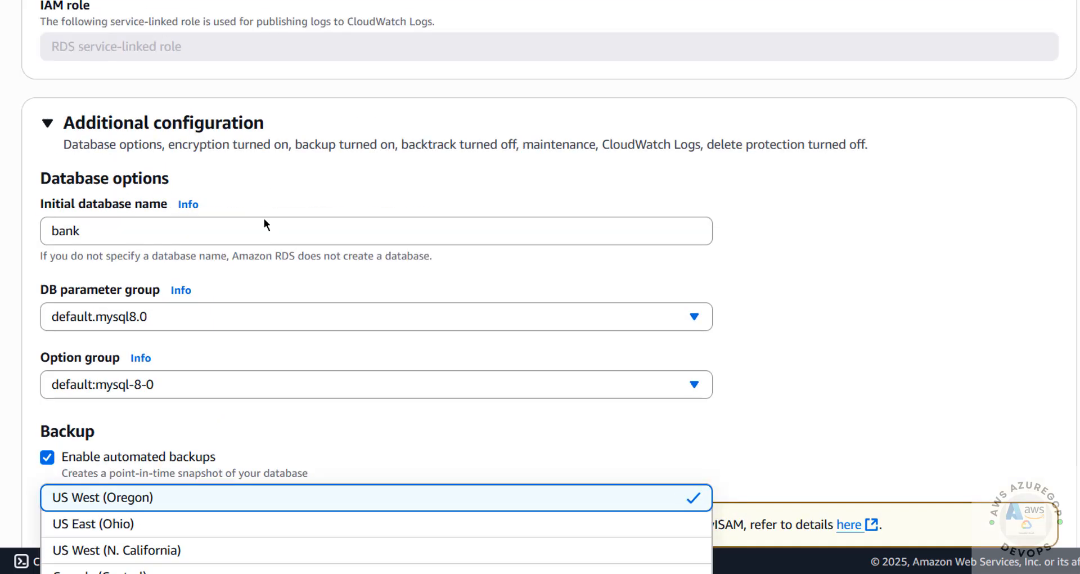
scroll(295, 355, down, 4)
click(183, 231)
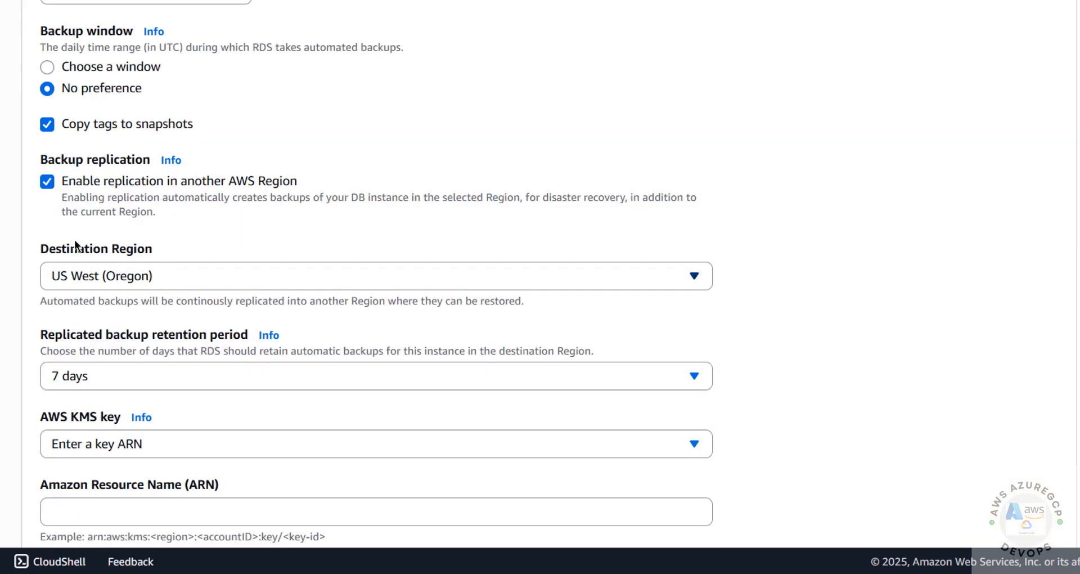
click(50, 182)
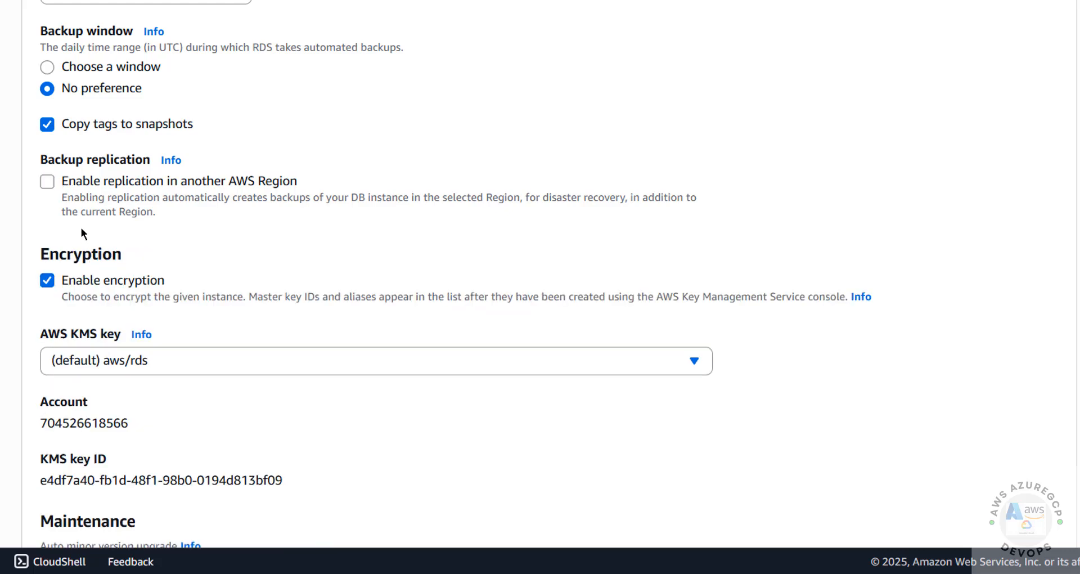
scroll(99, 283, down, 5)
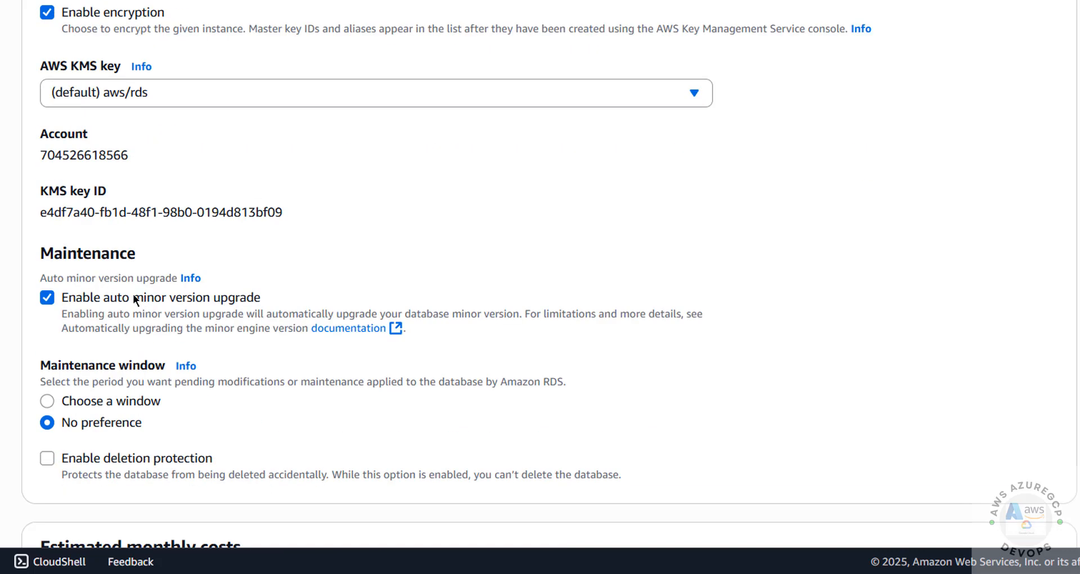
scroll(192, 219, down, 3)
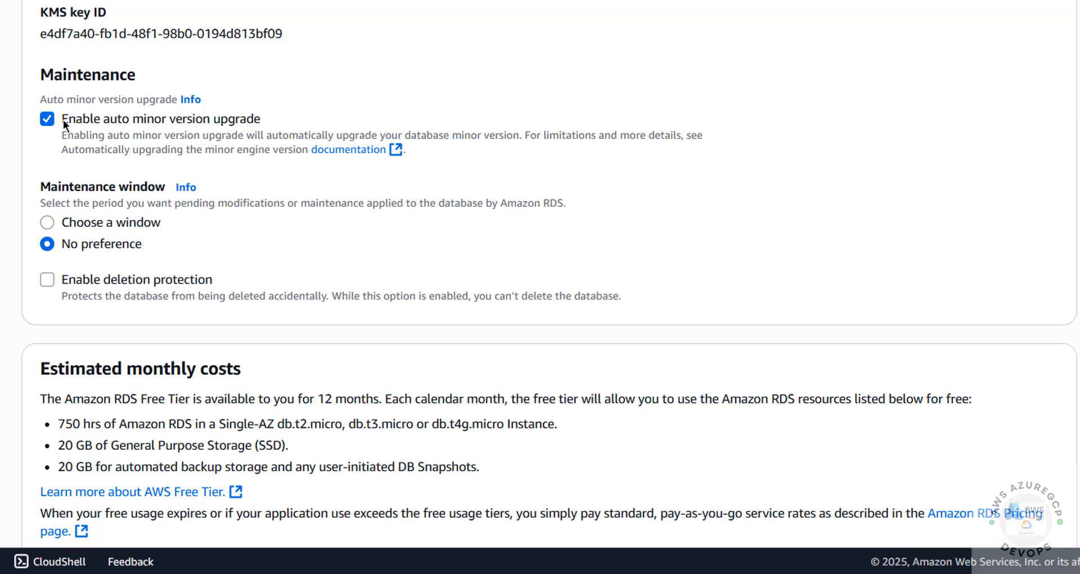
Step: Review the form settings and create the awsrdsmysql8042 database
scroll(162, 291, down, 3)
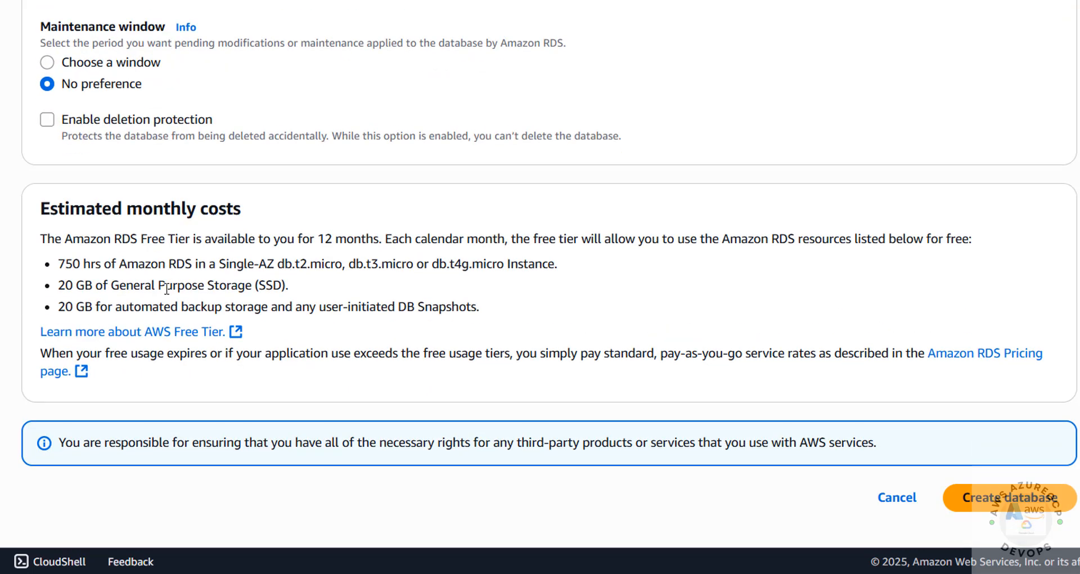
scroll(621, 326, up, 10)
scroll(621, 325, up, 20)
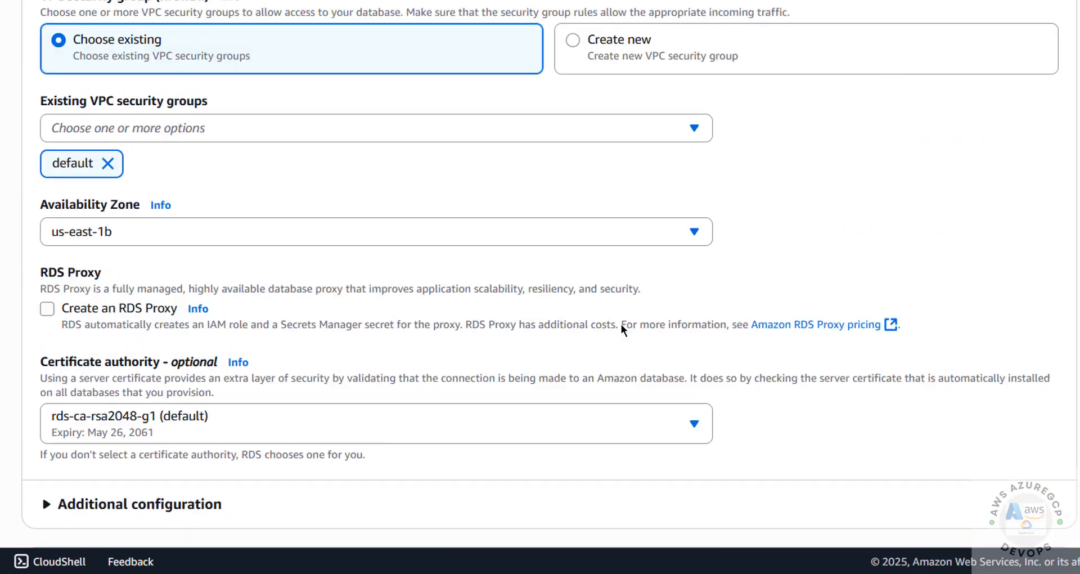
scroll(621, 325, up, 12)
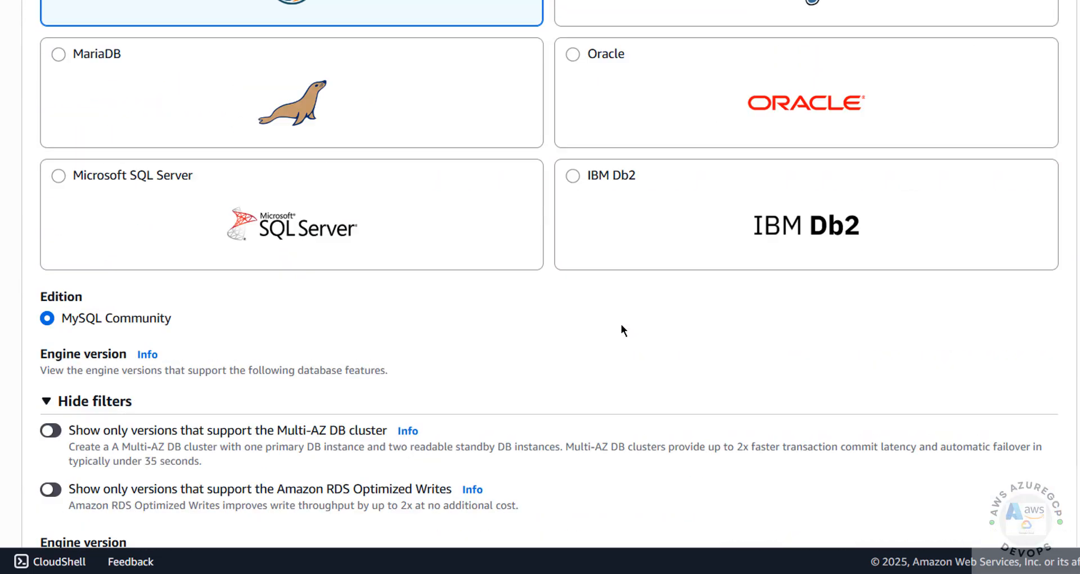
scroll(751, 230, down, 15)
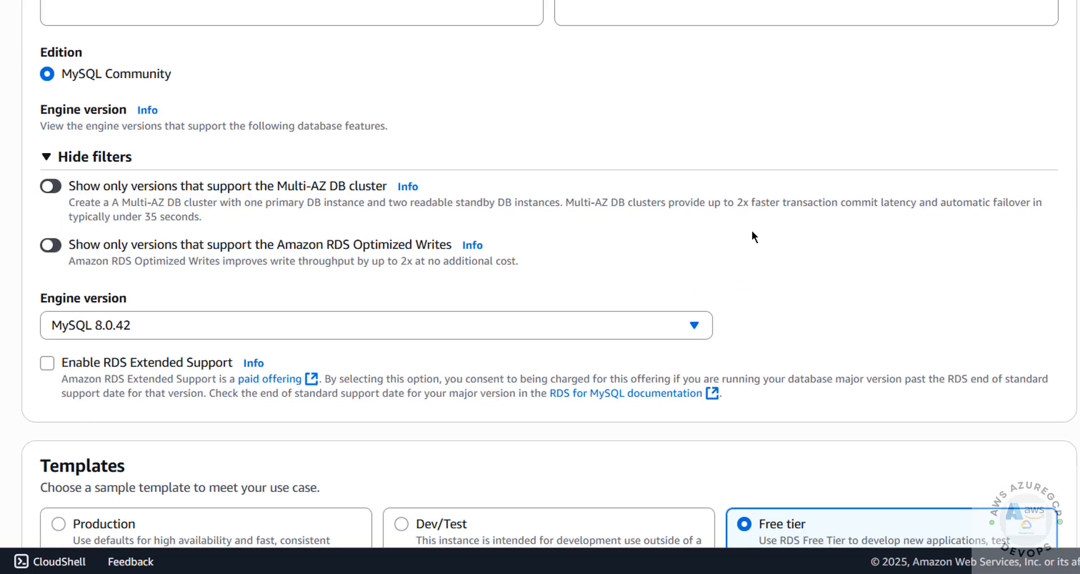
scroll(765, 255, down, 20)
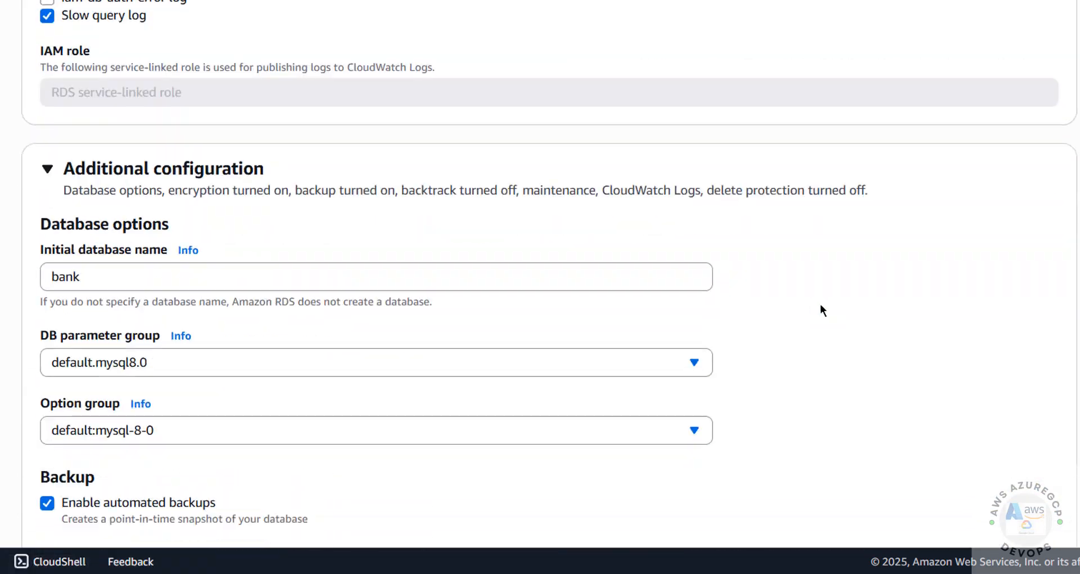
scroll(881, 348, down, 4)
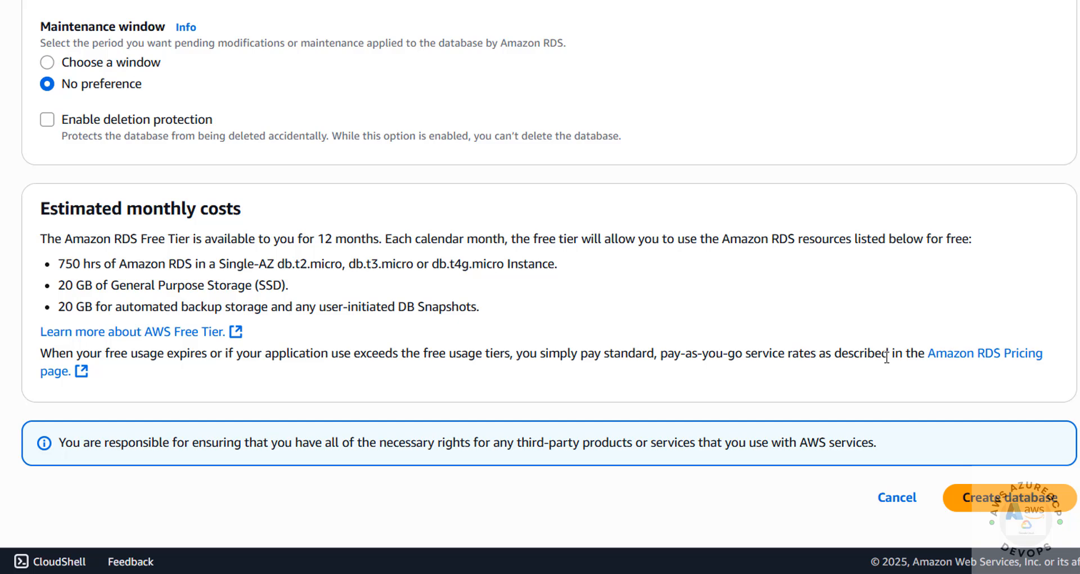
click(1001, 499)
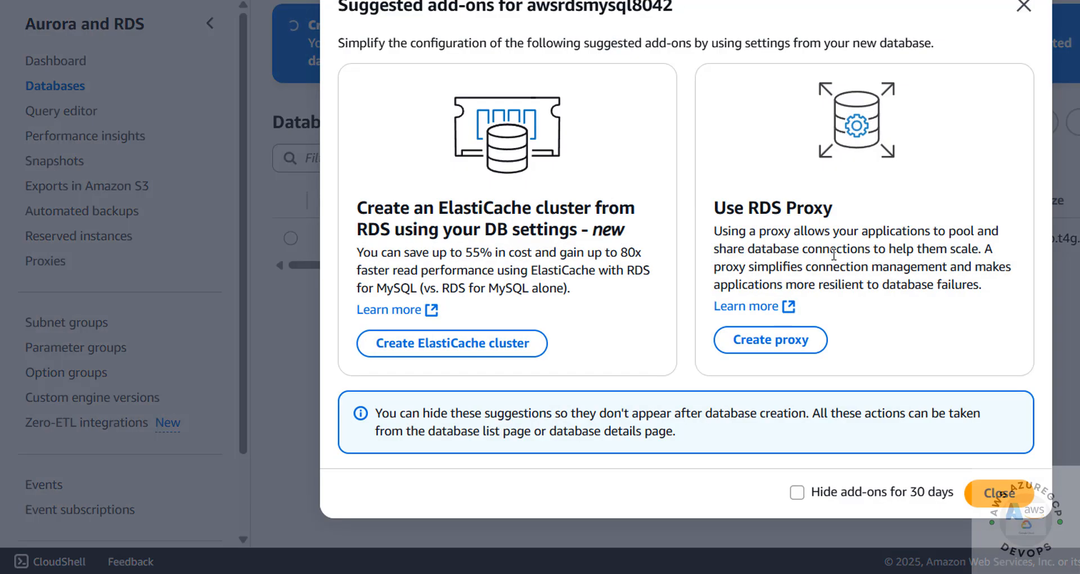
Step: Open the awsrdsmysql8042 database and view its endpoint, port 3306 and public accessibility
click(991, 493)
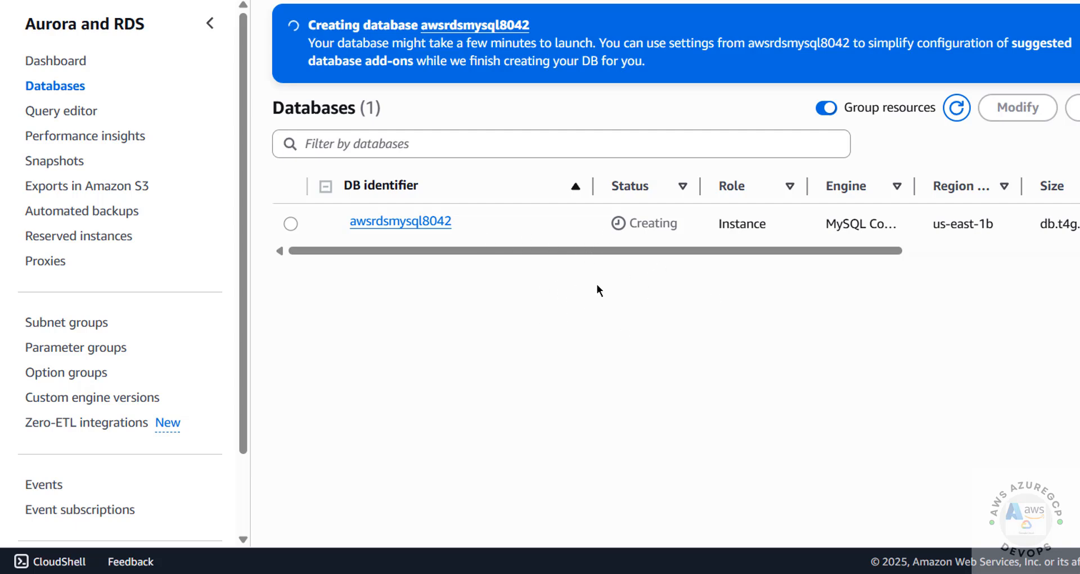
click(407, 229)
scroll(433, 434, down, 2)
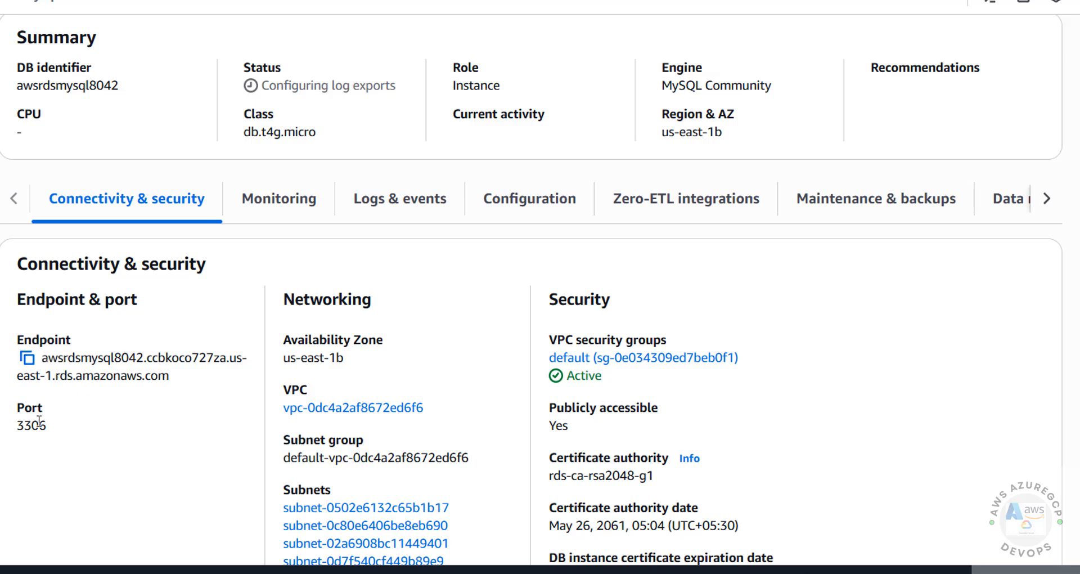
scroll(410, 202, up, 3)
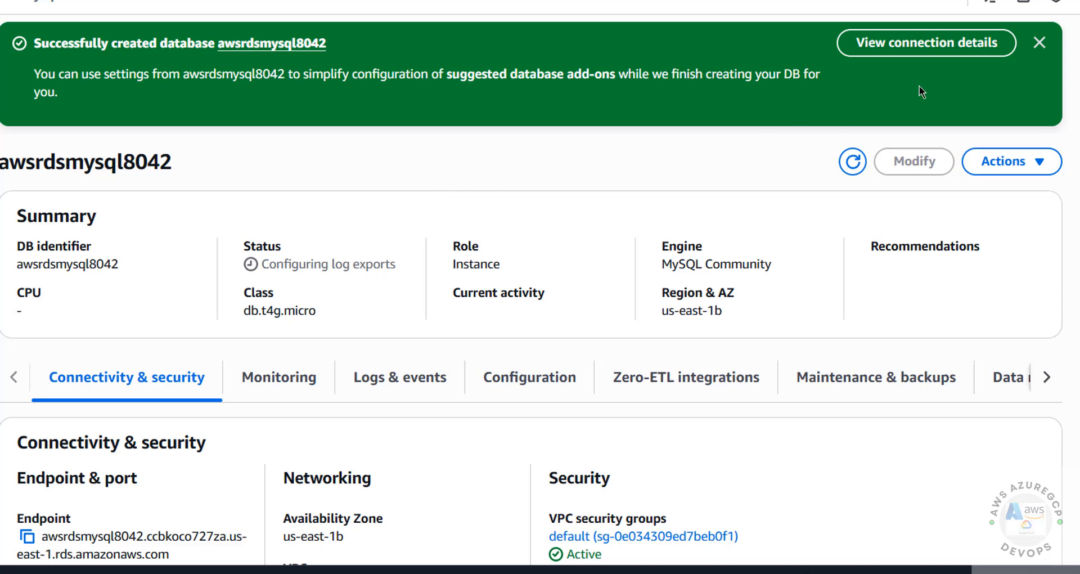
click(933, 45)
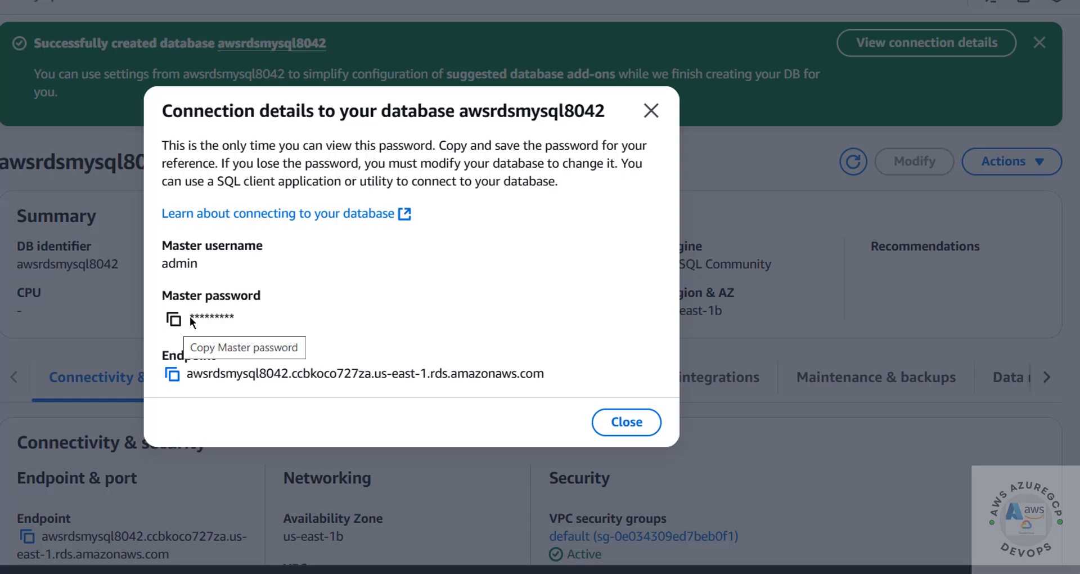
click(650, 110)
scroll(612, 174, down, 2)
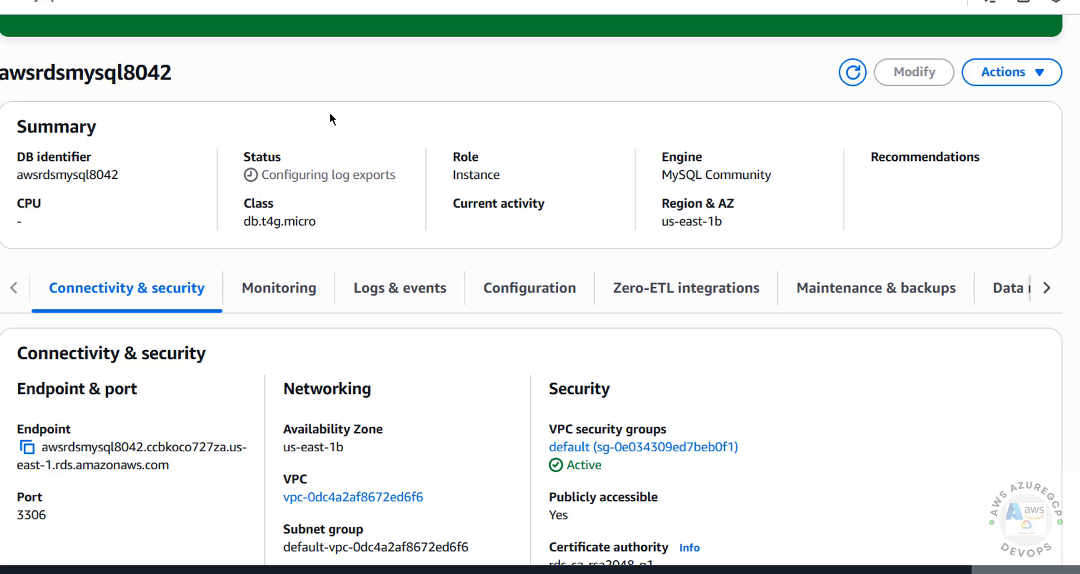
Step: Launch MySQL Workbench 8.0 CE from a Start menu search for 'my'
key(super)
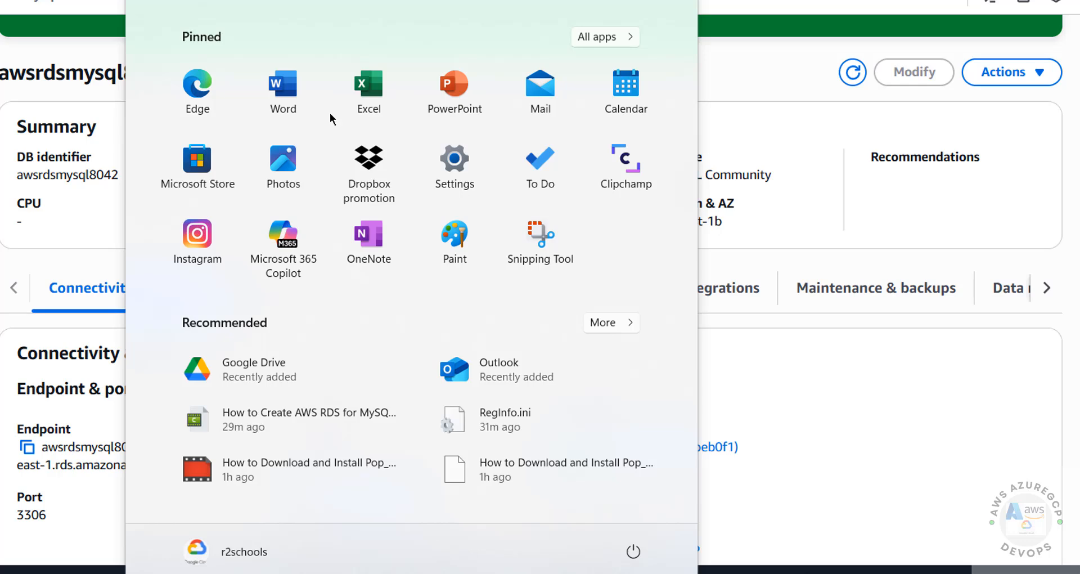
text(my)
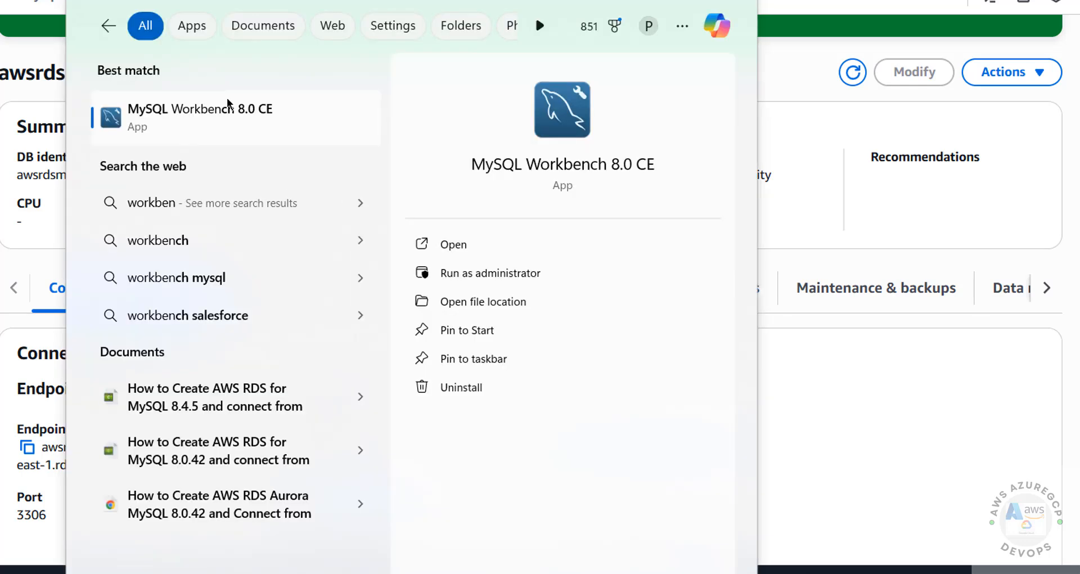
click(228, 107)
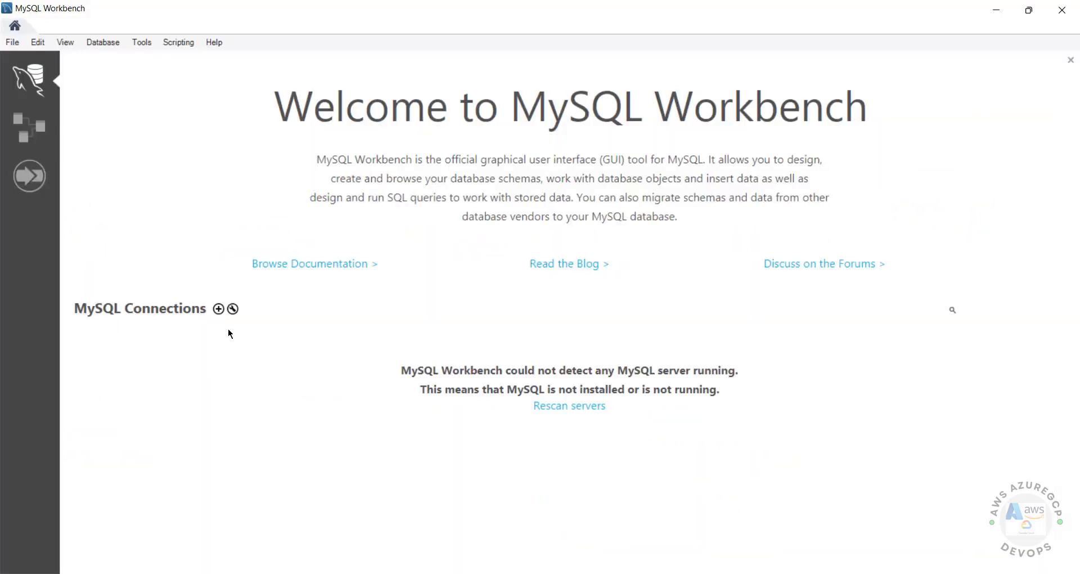
Step: Create a connection named awsrdsmysql with the copied RDS endpoint as hostname and port 3306
click(218, 309)
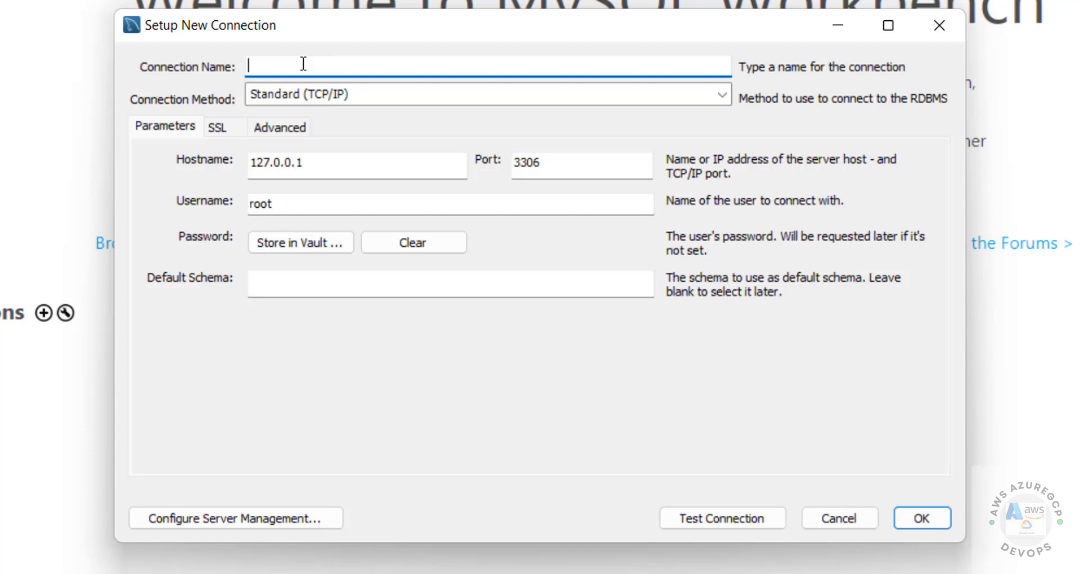
text(awsrdsmysql)
key(Tab)
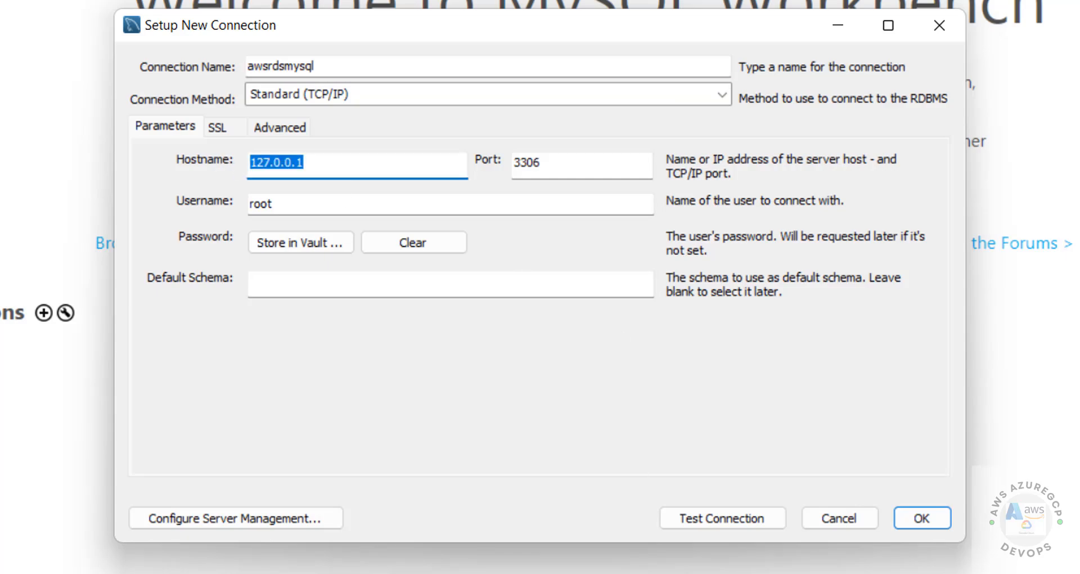
click(572, 571)
click(816, 569)
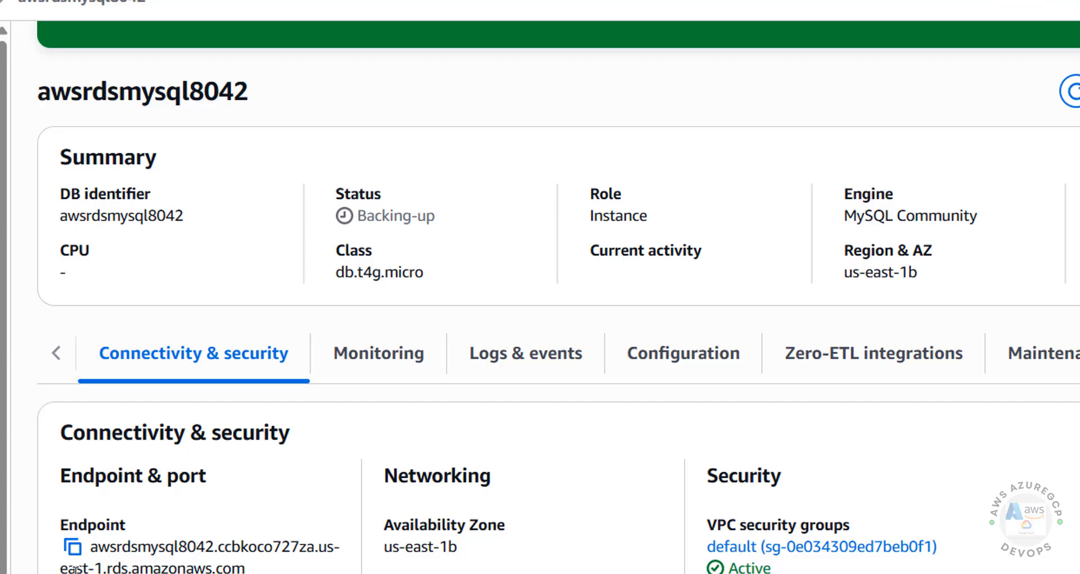
click(72, 546)
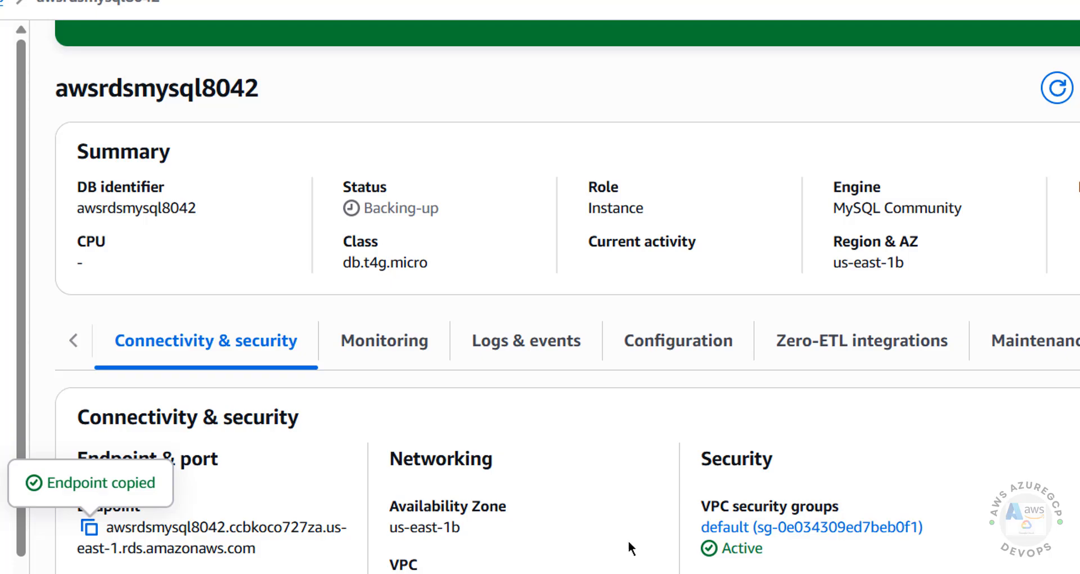
click(748, 571)
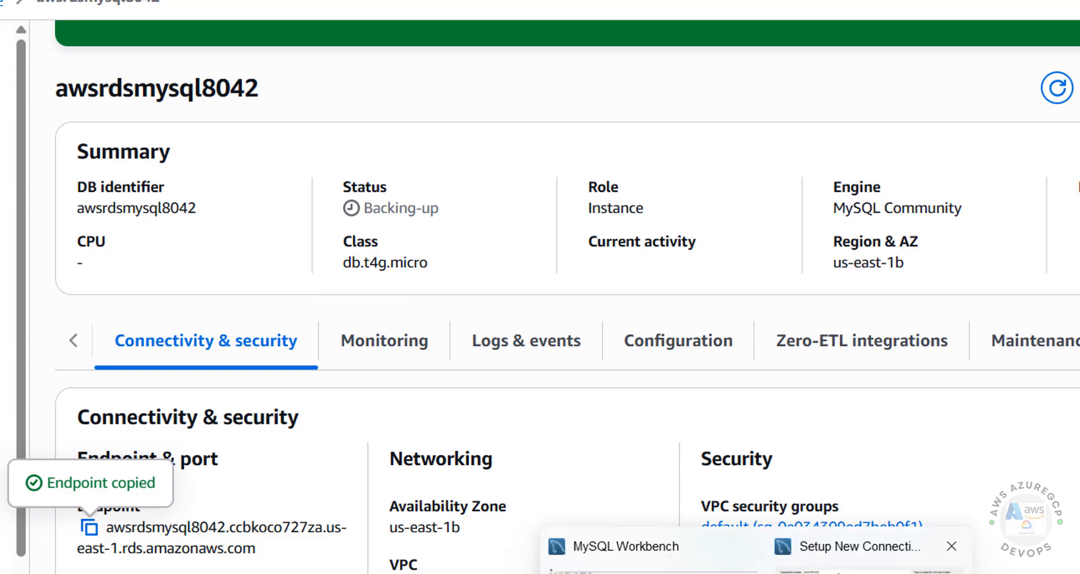
click(866, 569)
key(ctrl+v)
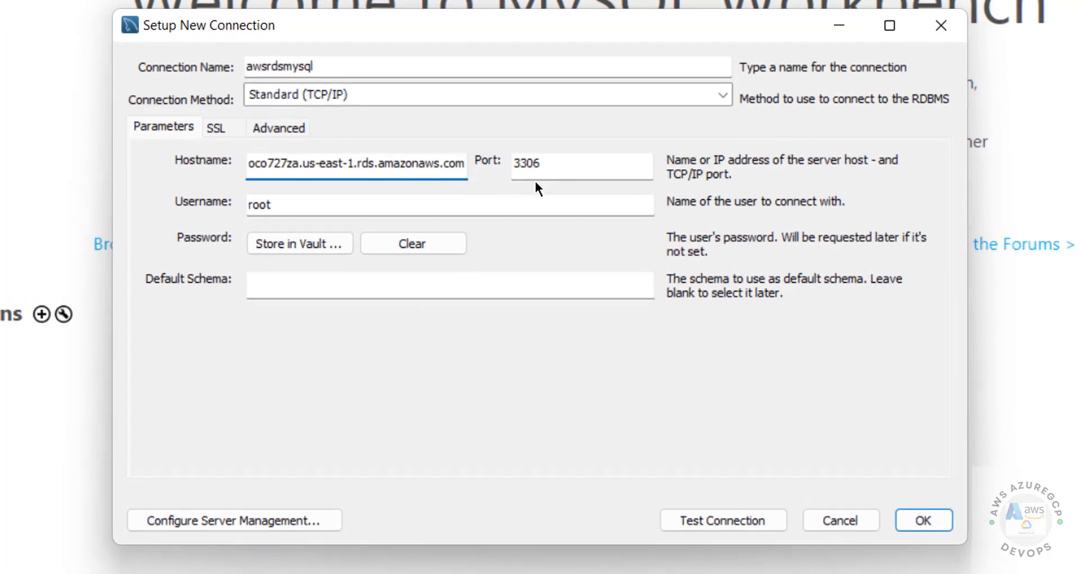
key(Tab)
Step: Replace the default root username with the RDS master username admin
drag(272, 215, 185, 214)
mouse_move(671, 573)
click(572, 573)
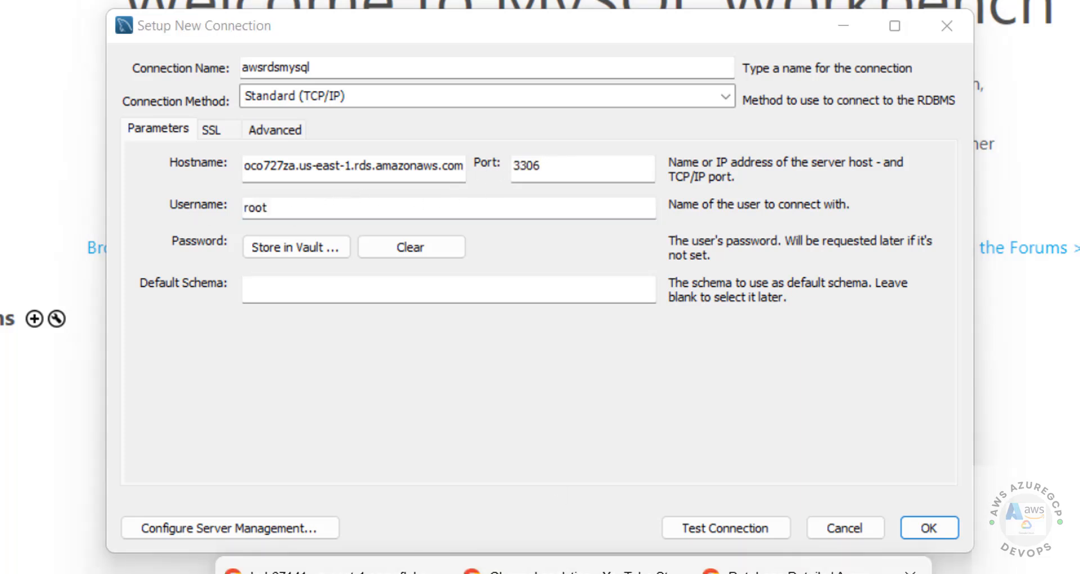
click(815, 572)
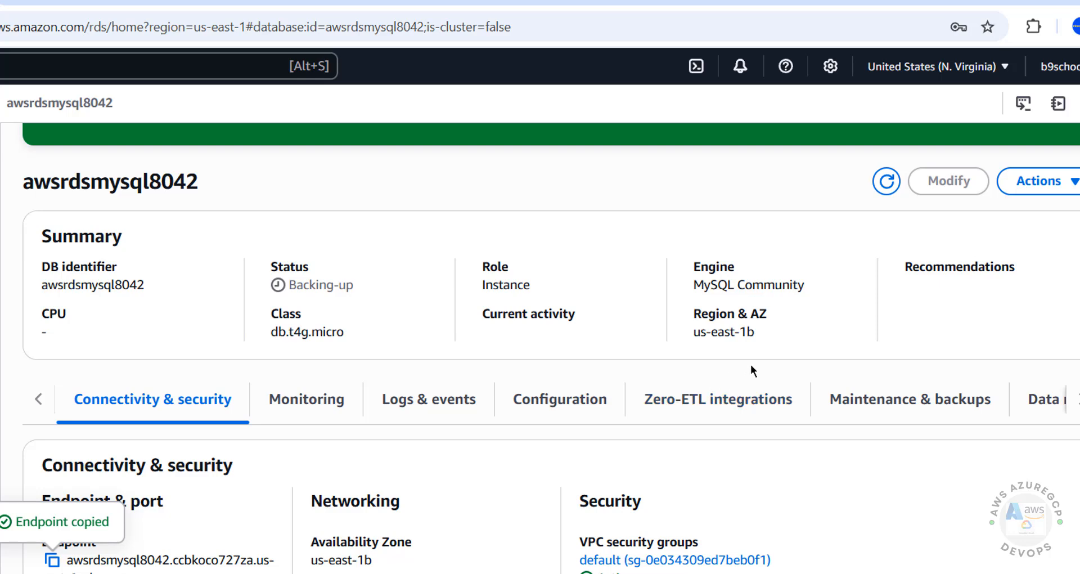
click(959, 151)
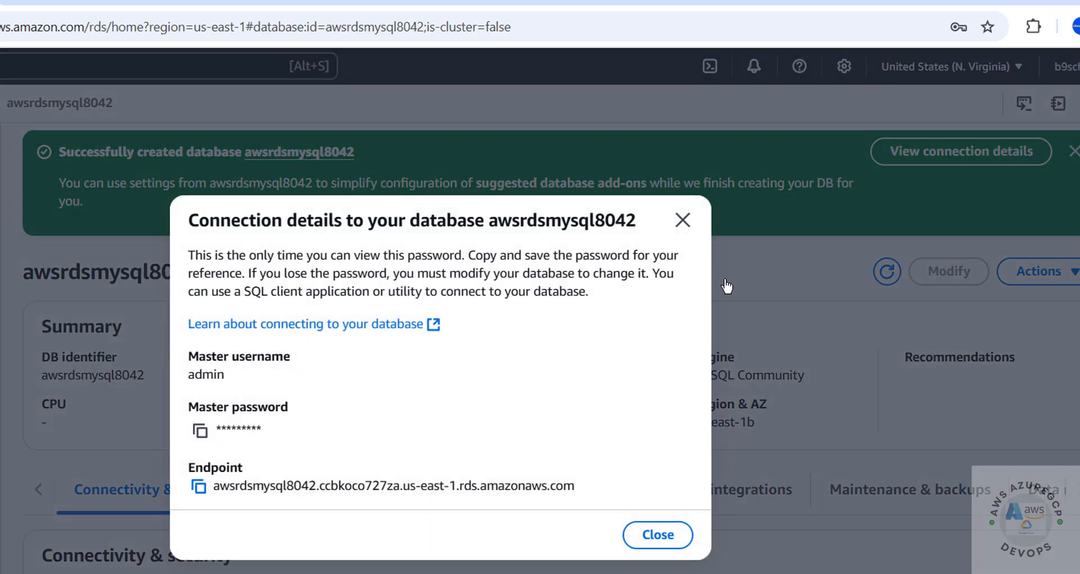
key(Escape)
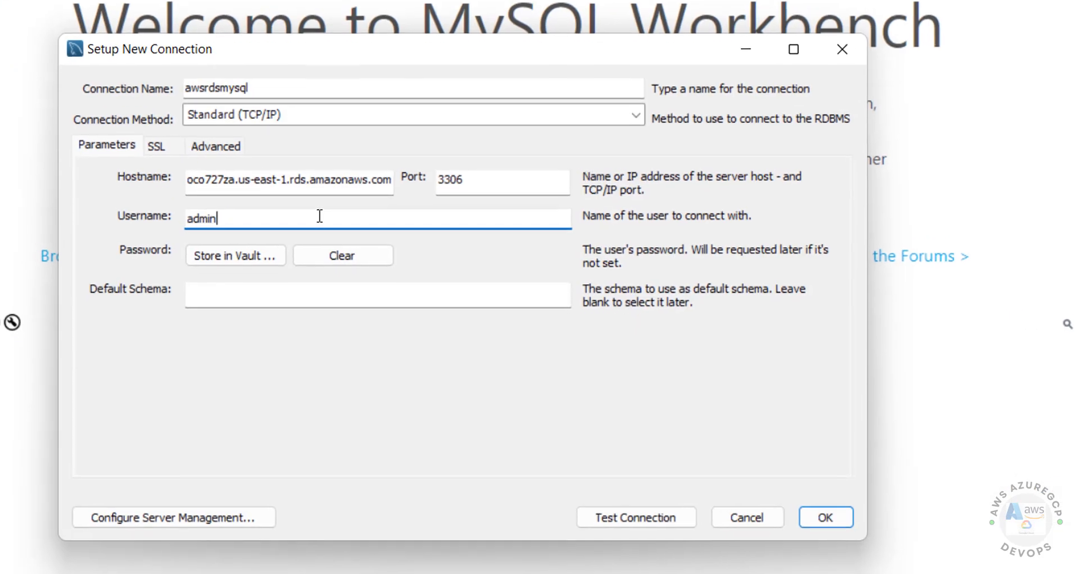
key(Tab)
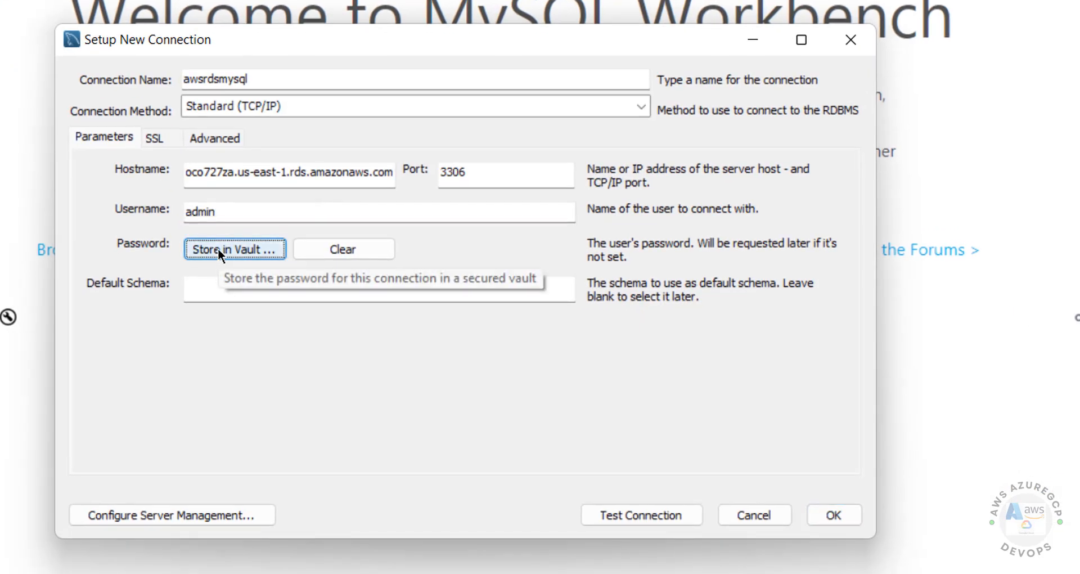
key(shift+Tab)
Step: Store the admin password in the vault and test the connection
click(223, 252)
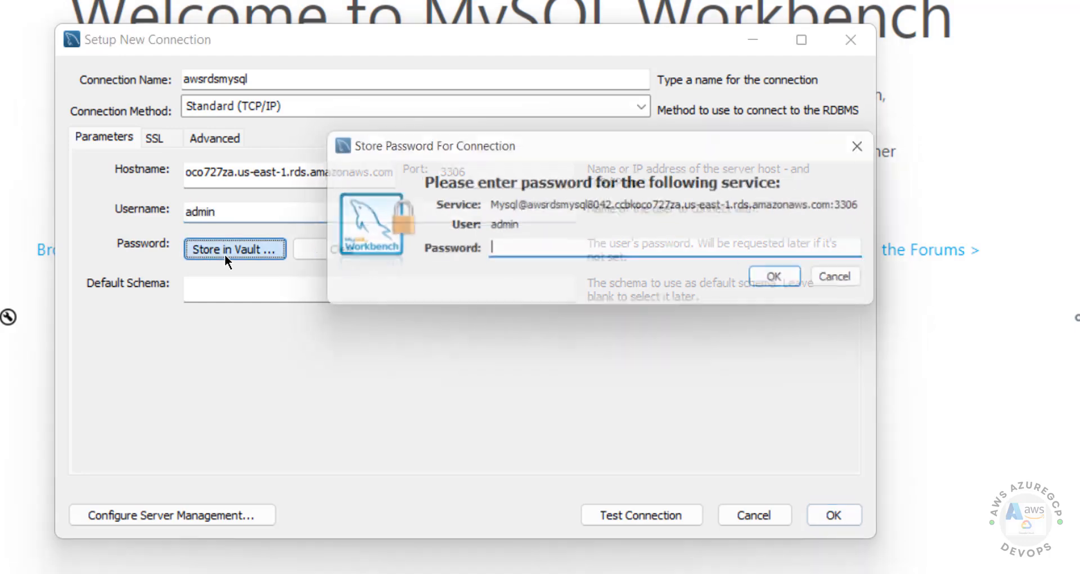
text(**********)
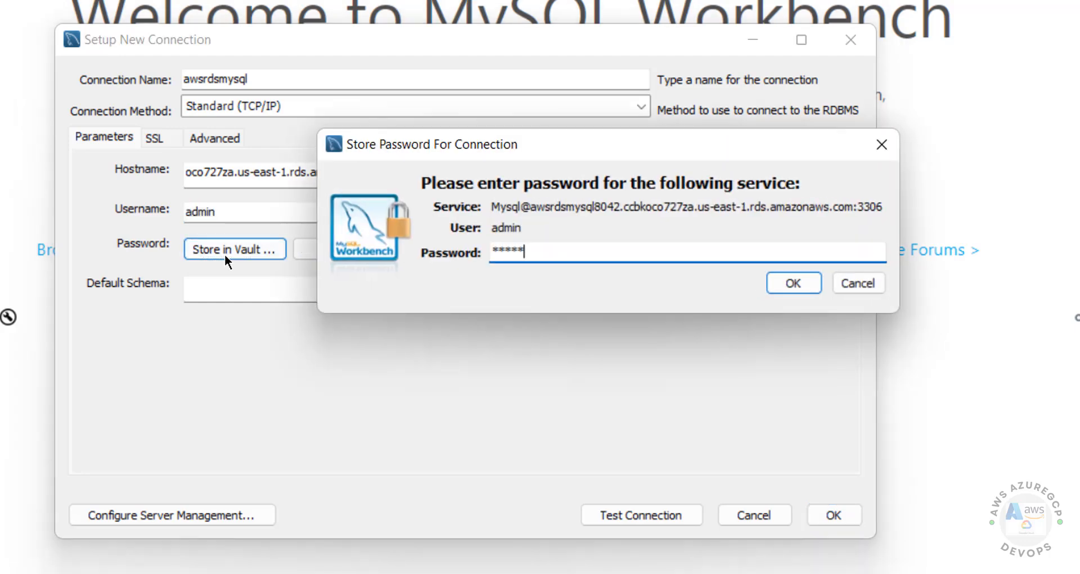
click(782, 283)
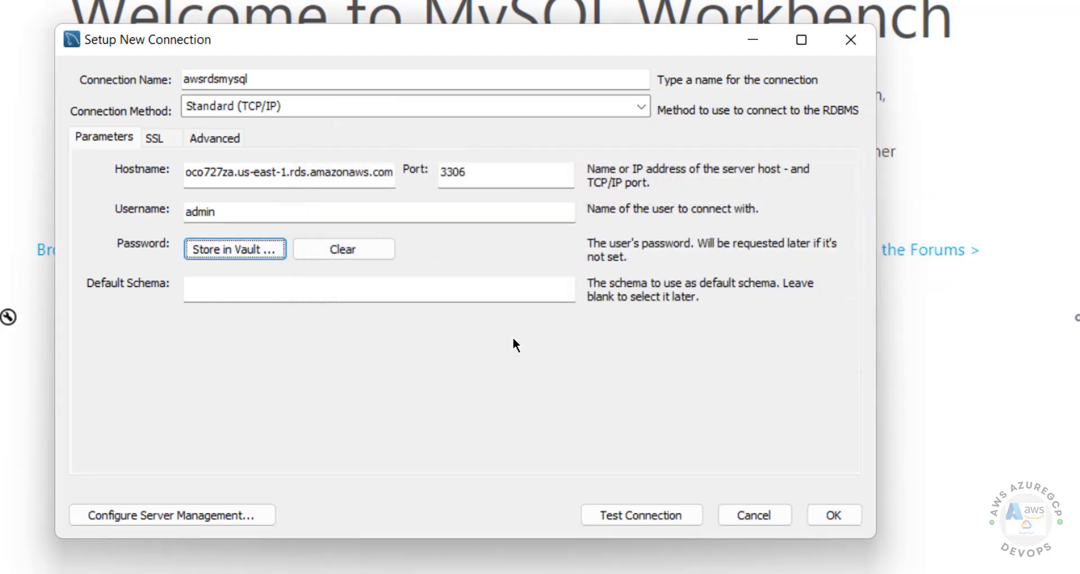
click(622, 515)
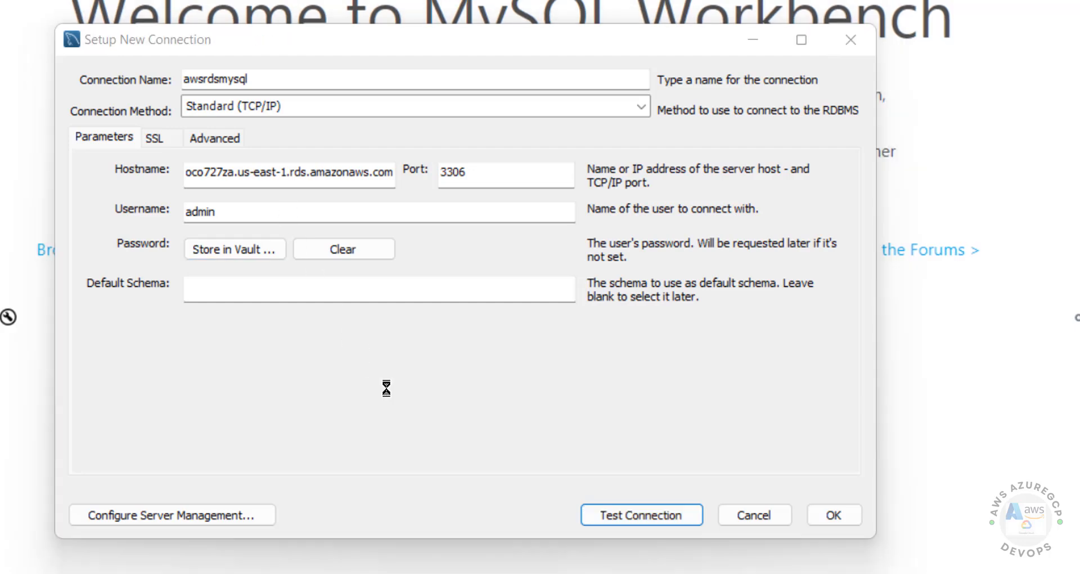
Step: Open the database's default VPC security group and start editing its inbound rules
mouse_move(497, 572)
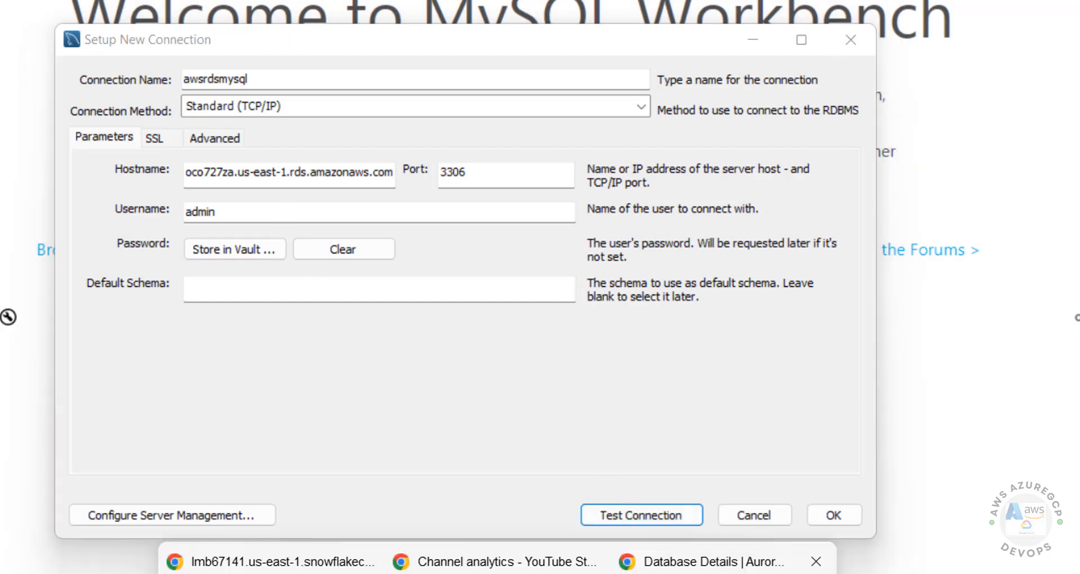
click(698, 569)
scroll(679, 395, down, 3)
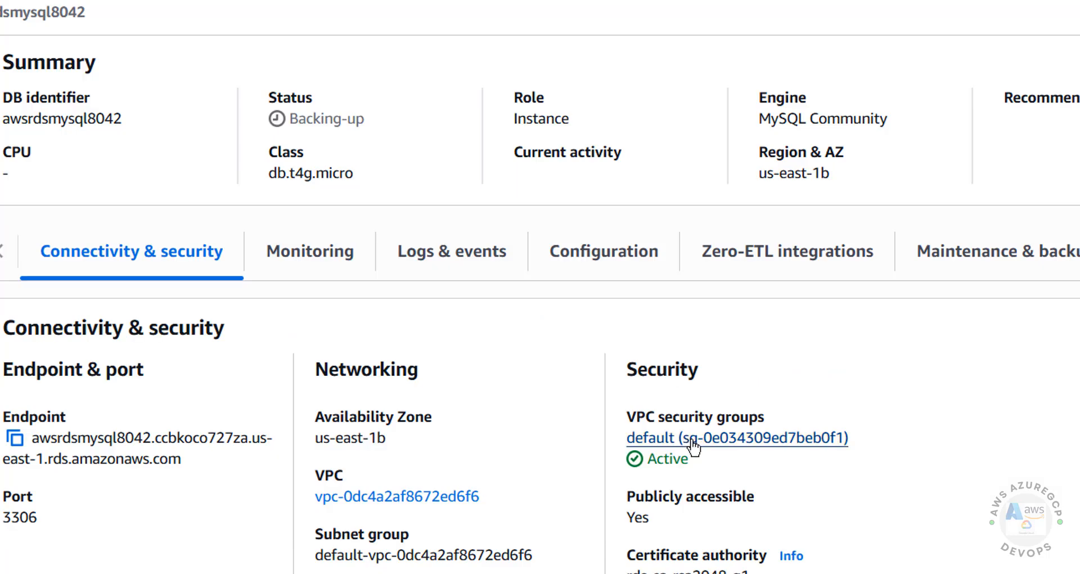
click(663, 438)
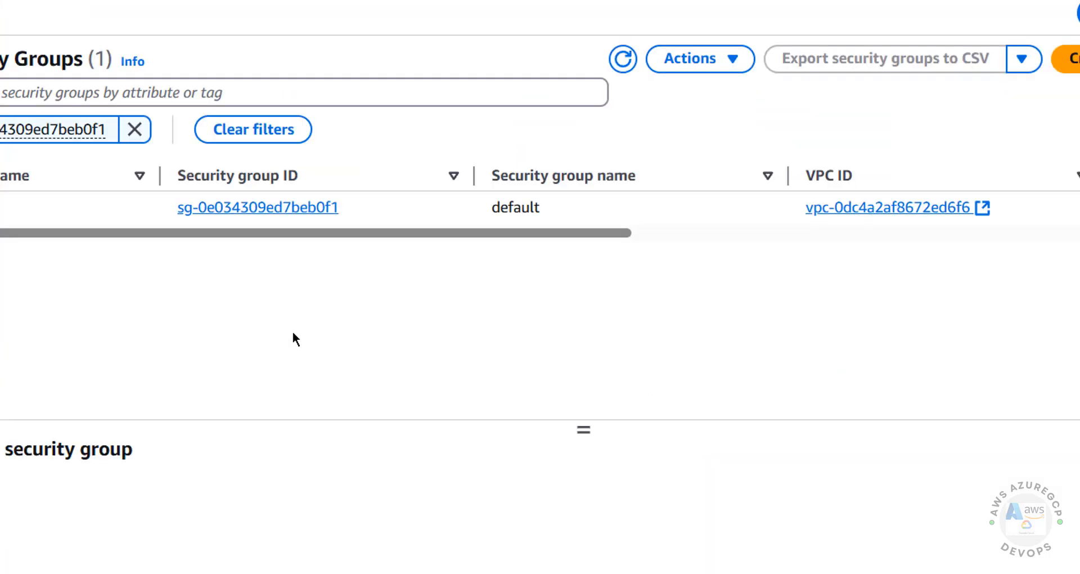
click(260, 208)
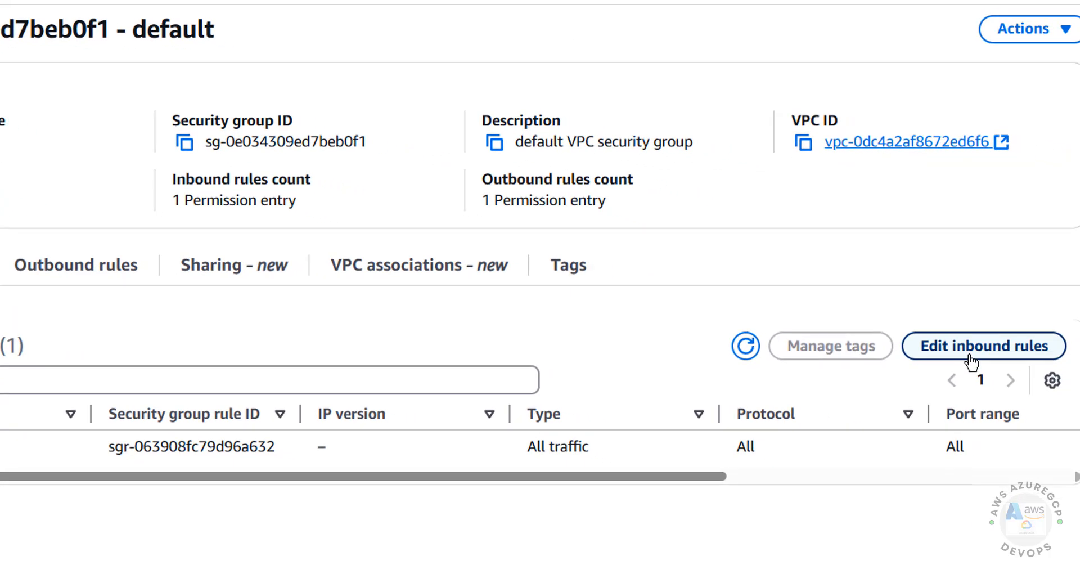
click(970, 360)
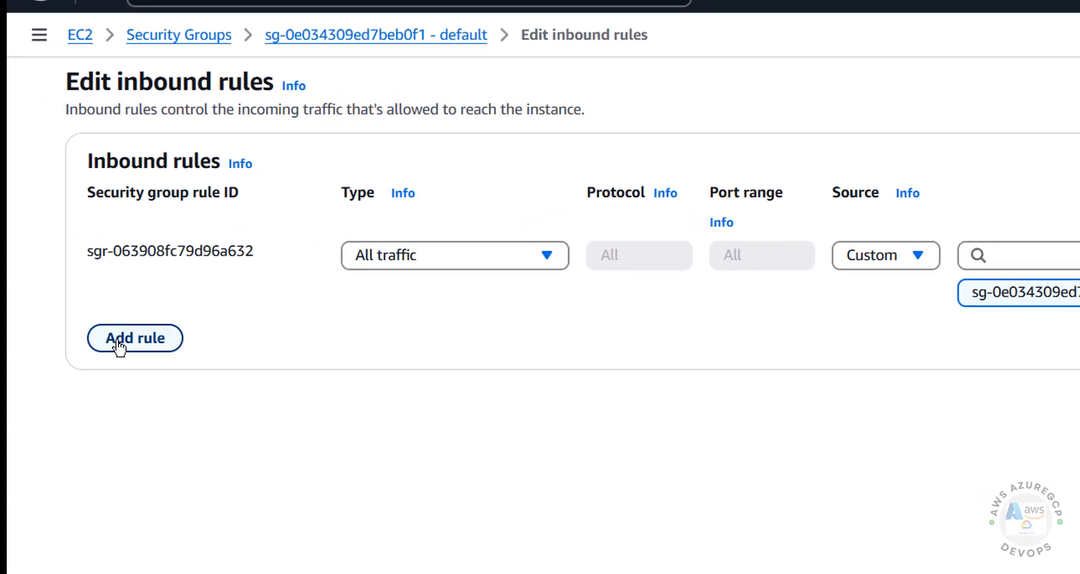
Step: Add a MYSQL/Aurora inbound rule on port 3306 with source My IP and save it
click(119, 339)
click(489, 323)
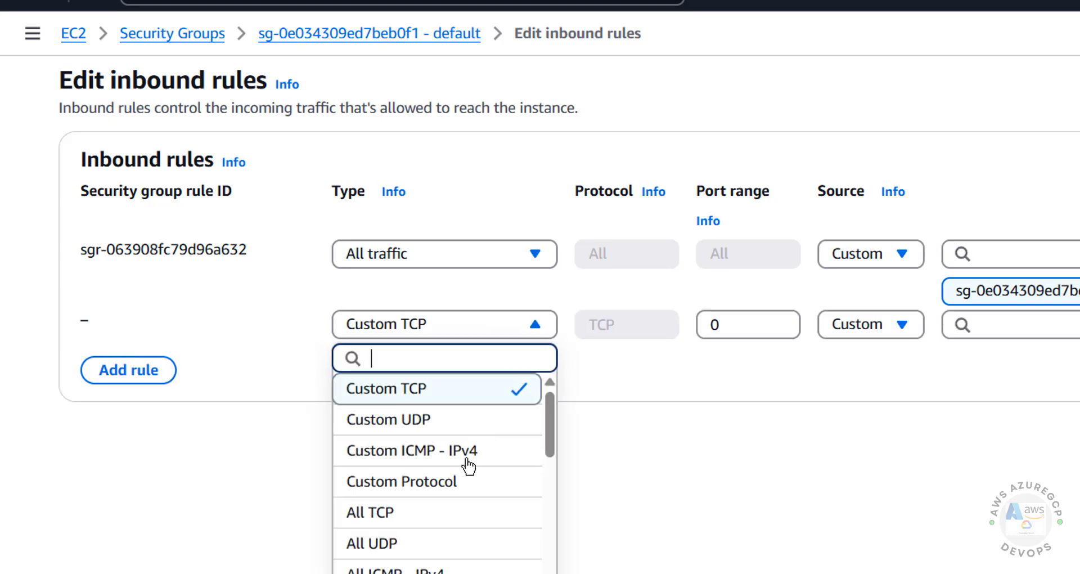
scroll(461, 497, down, 5)
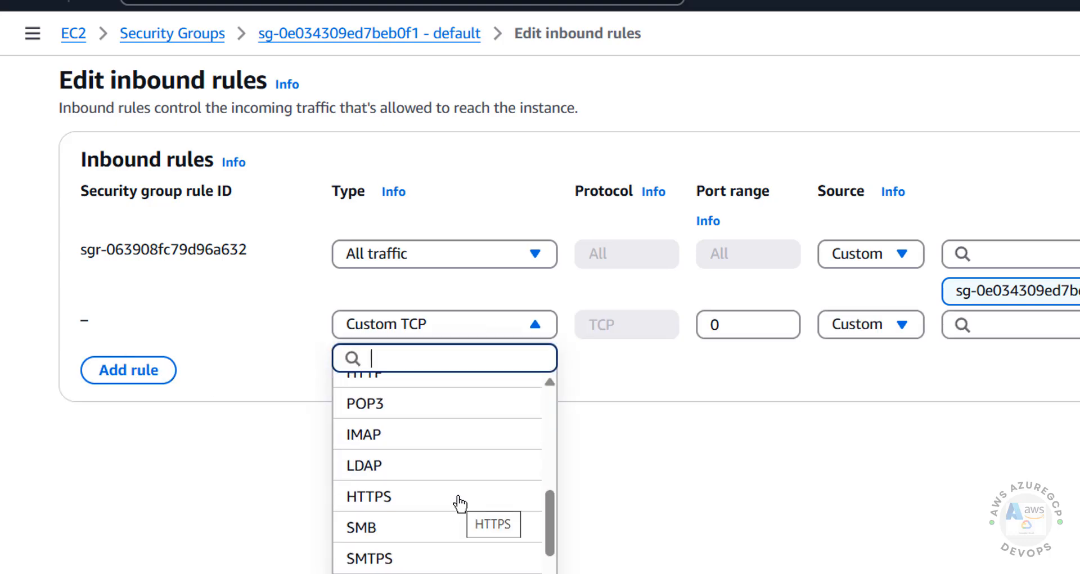
scroll(492, 540, down, 3)
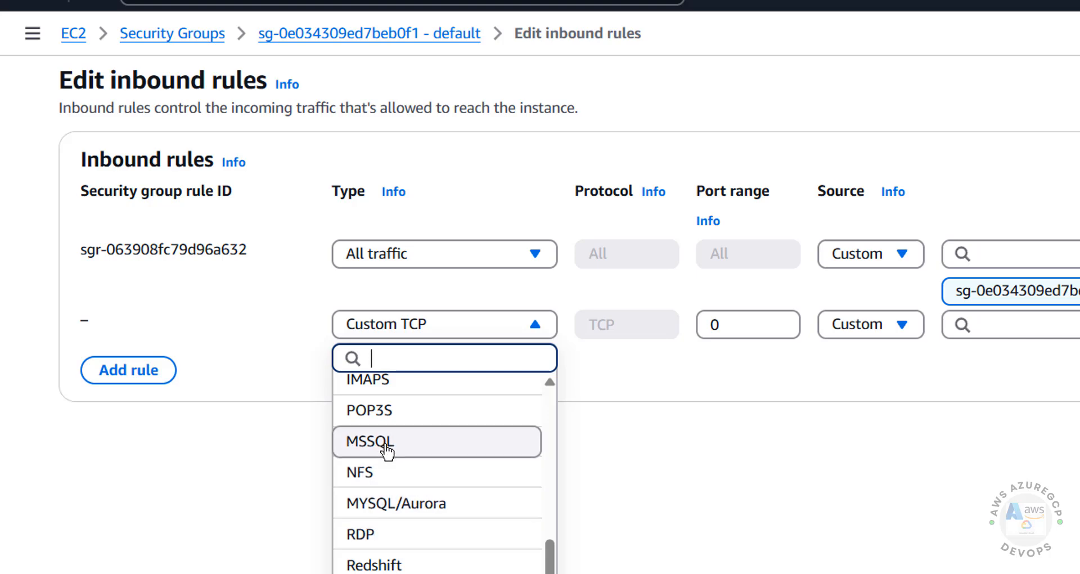
click(403, 502)
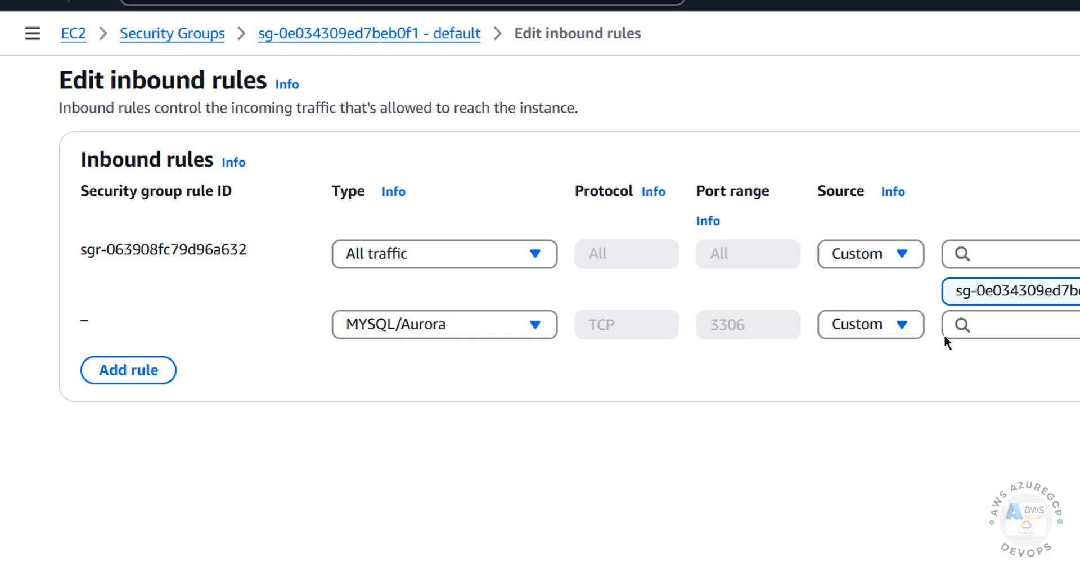
click(903, 329)
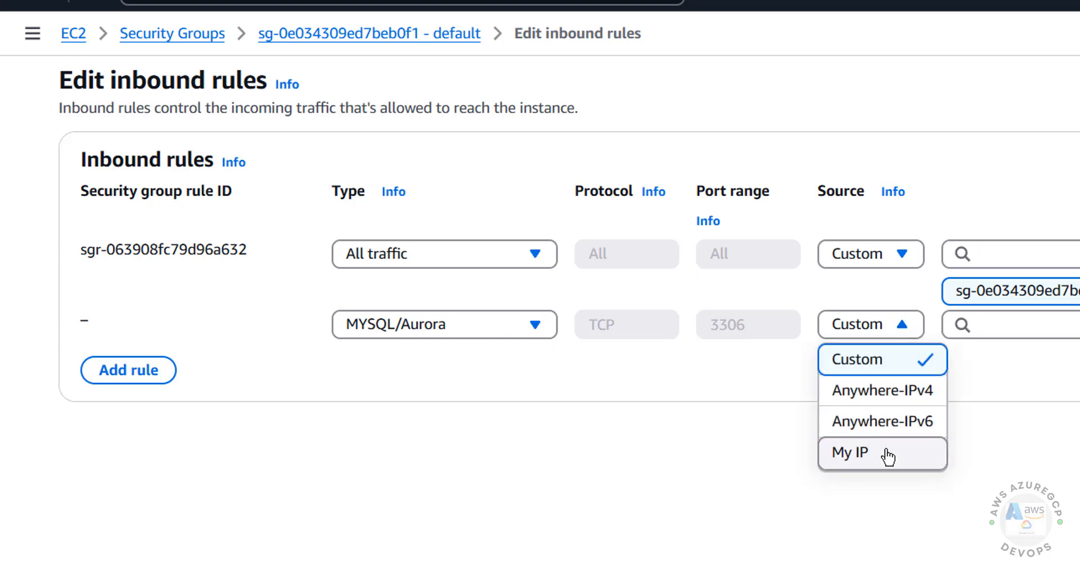
key(Escape)
click(867, 330)
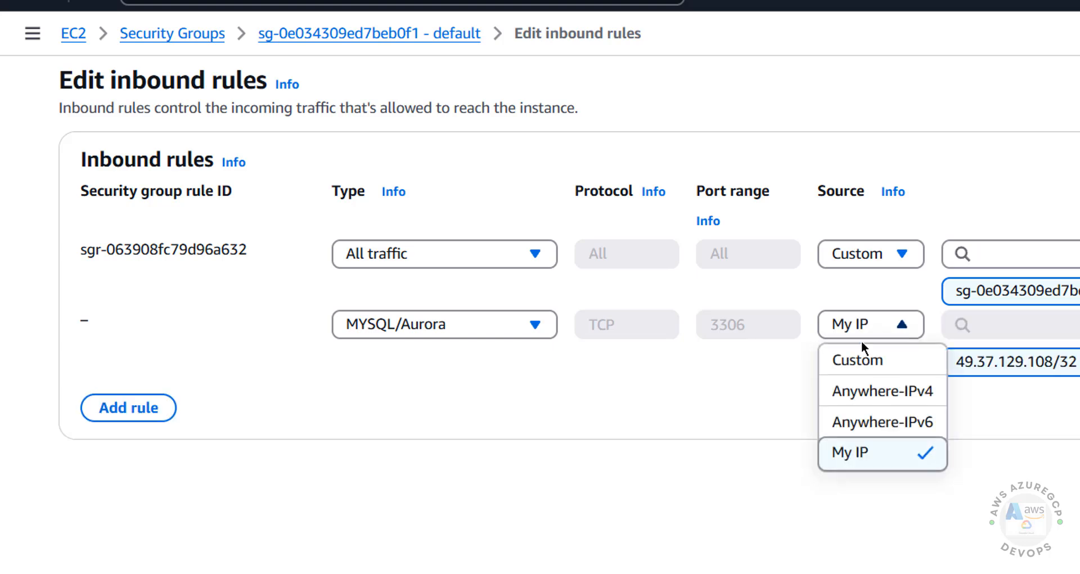
click(1019, 431)
click(1074, 469)
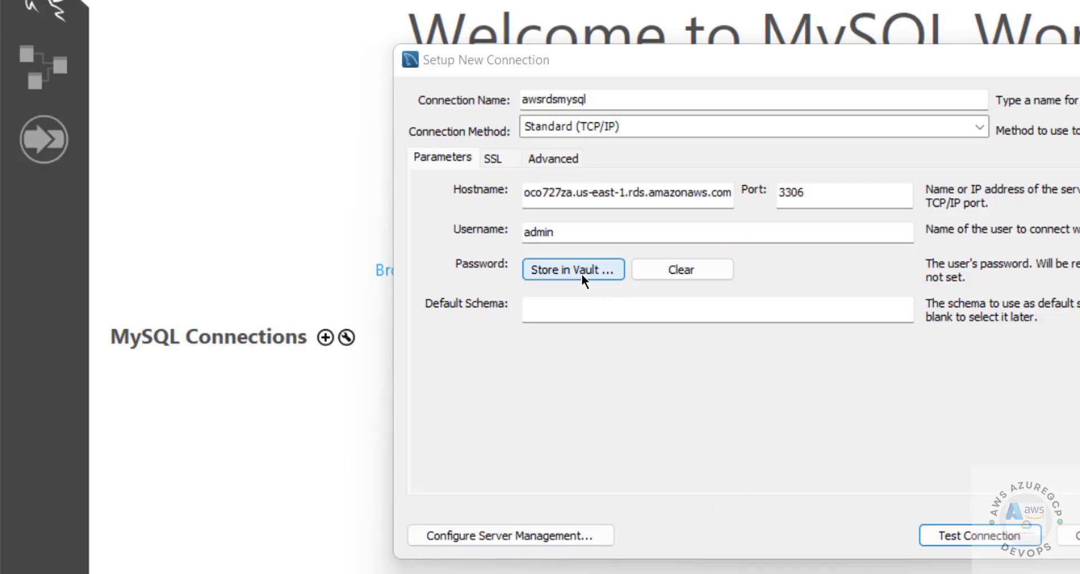
Step: Store the awsrdsmysql connection password and test the connection to the RDS database
click(584, 271)
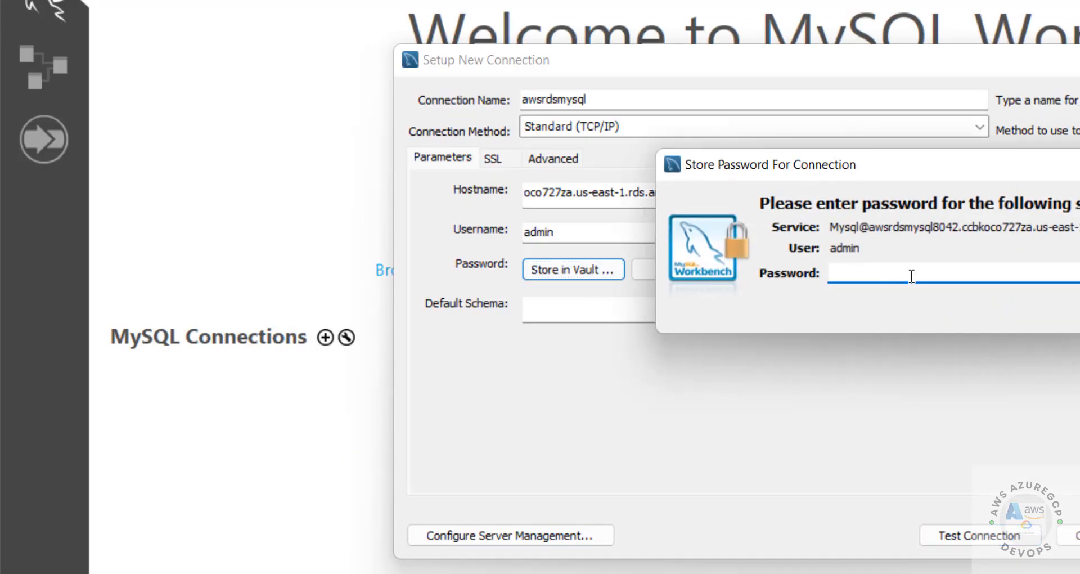
text(*********)
key(Return)
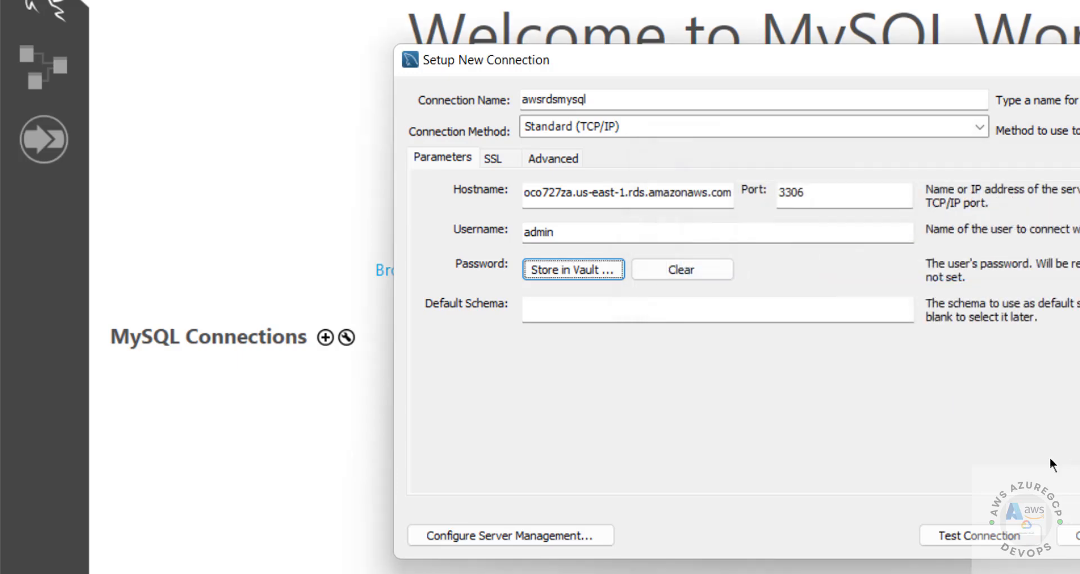
click(973, 541)
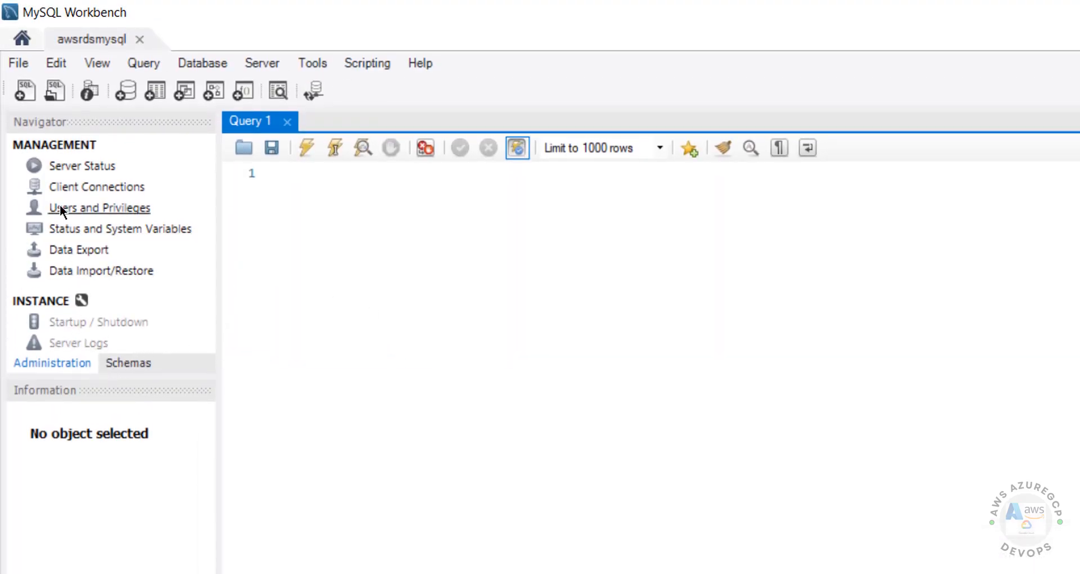
Step: Open the Users and Privileges administration page, then close it
click(72, 216)
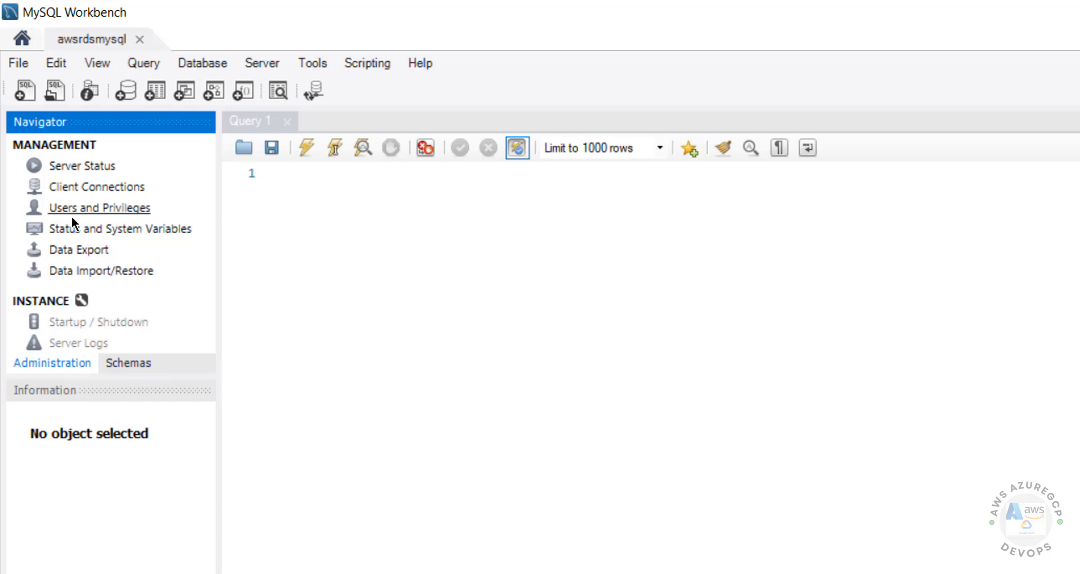
click(100, 208)
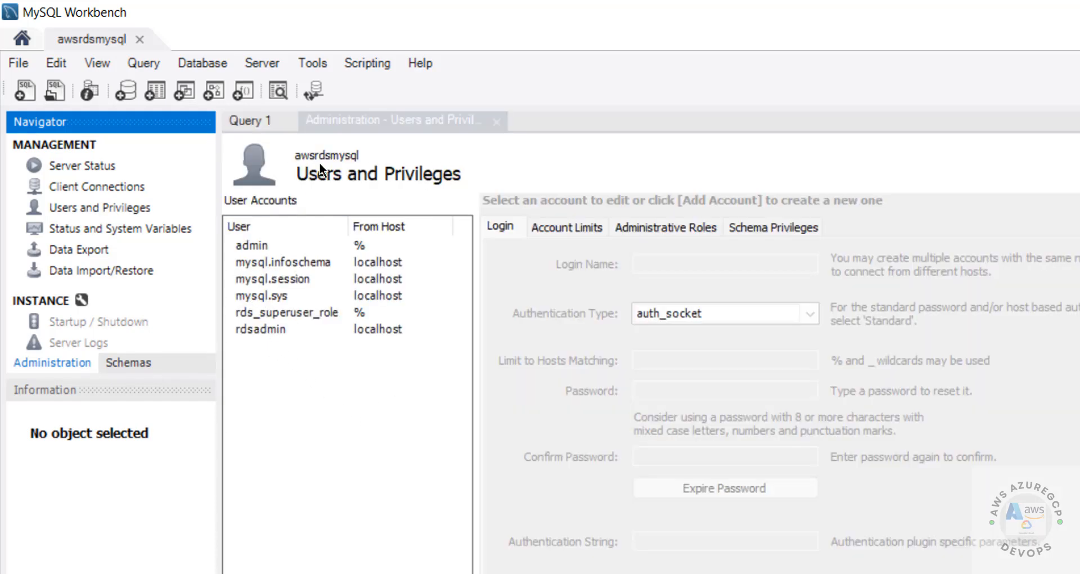
click(493, 125)
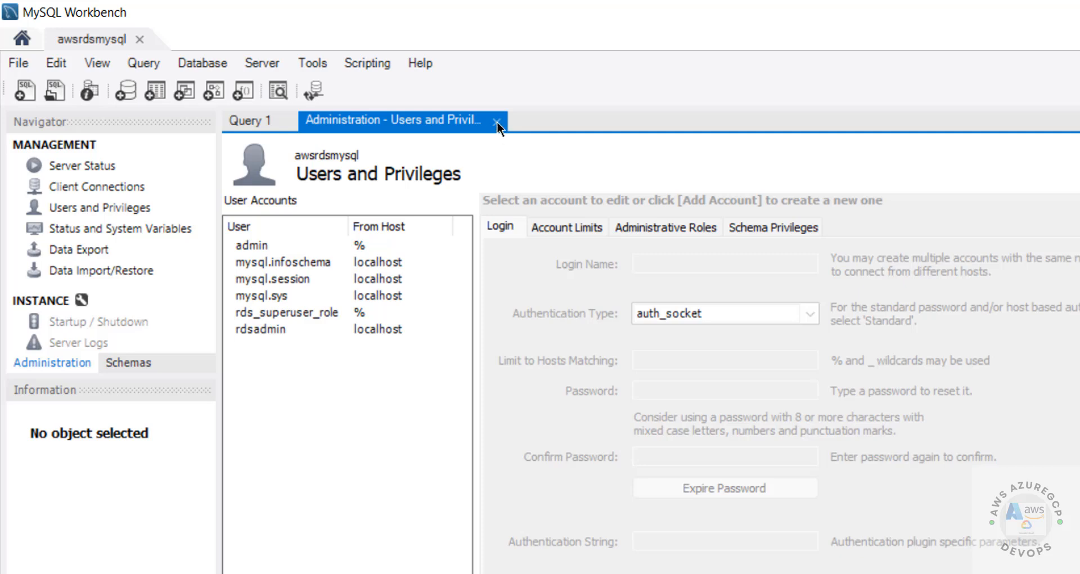
click(496, 122)
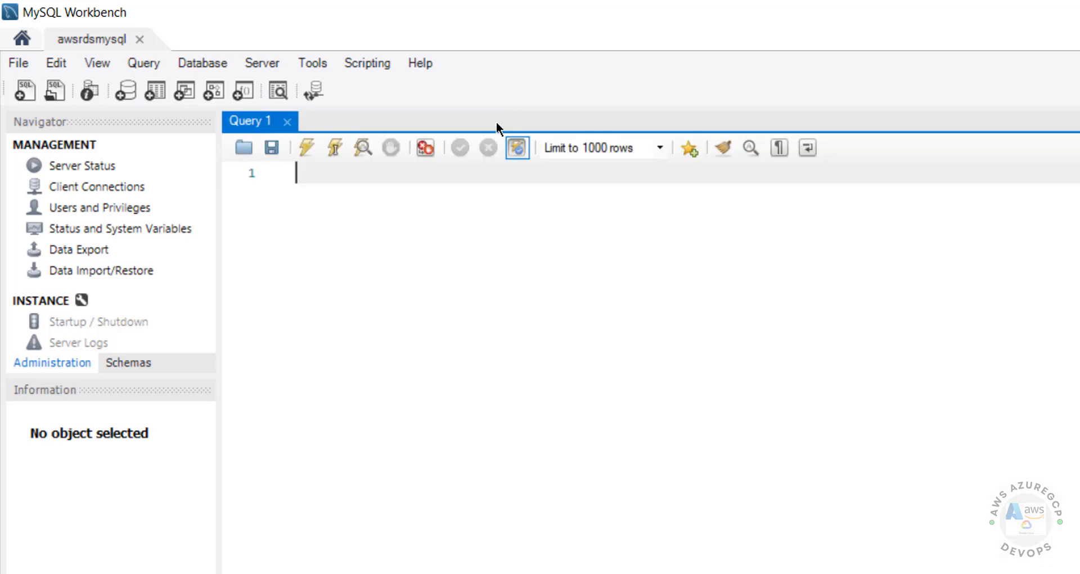
Step: Show the server's schemas and expand the bank schema's tables
click(130, 362)
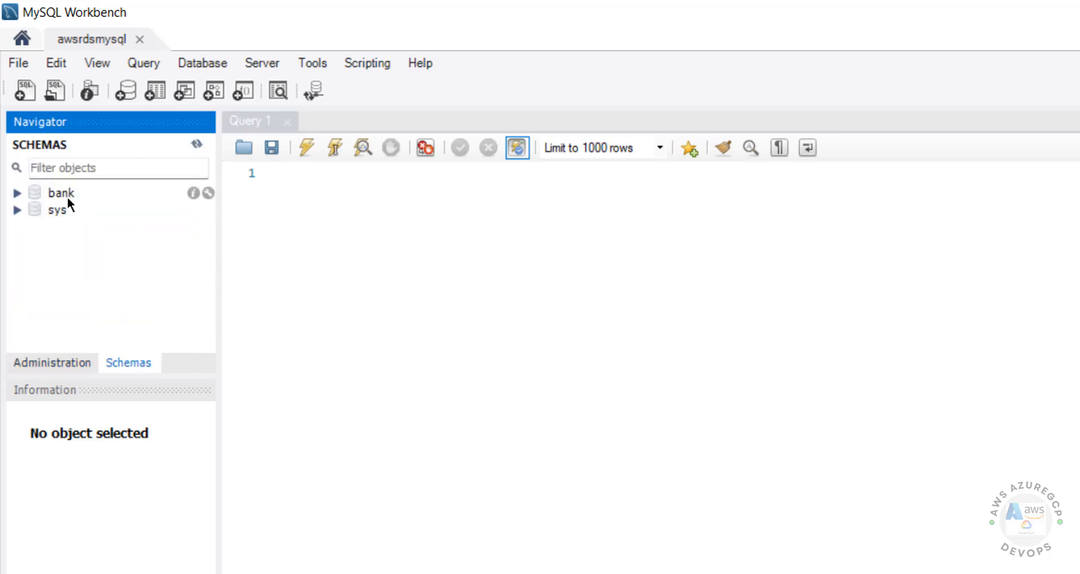
click(306, 203)
click(18, 192)
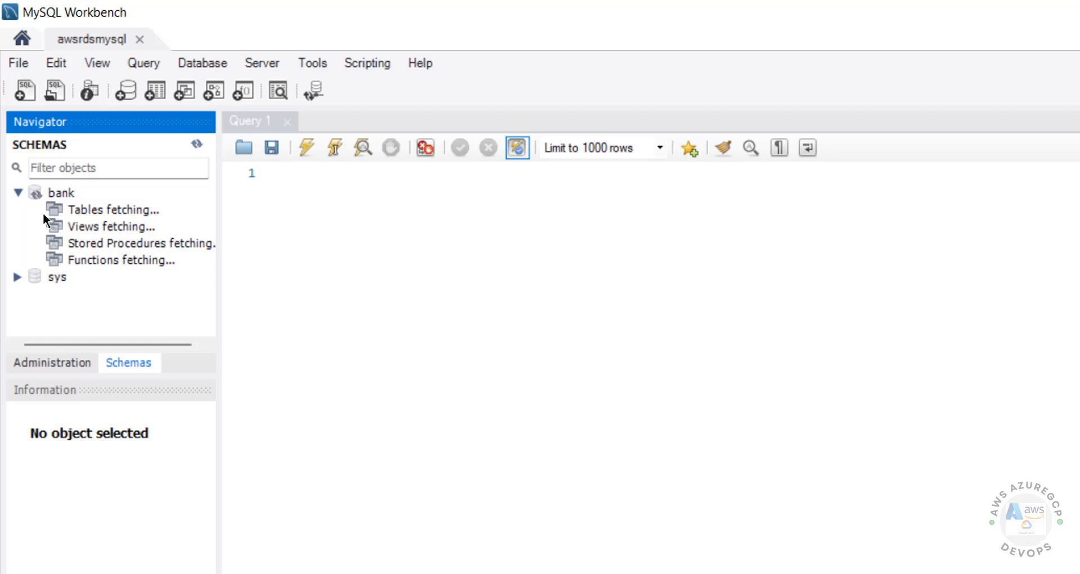
right_click(83, 211)
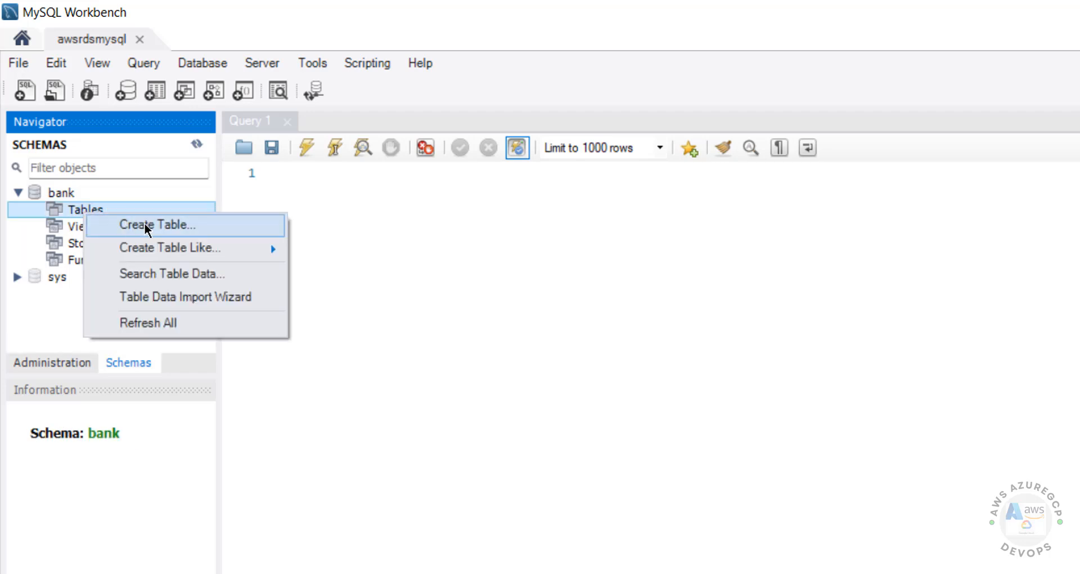
click(596, 251)
Step: Reopen Users and Privileges to list the six user accounts, then search the system for 'db'
click(53, 365)
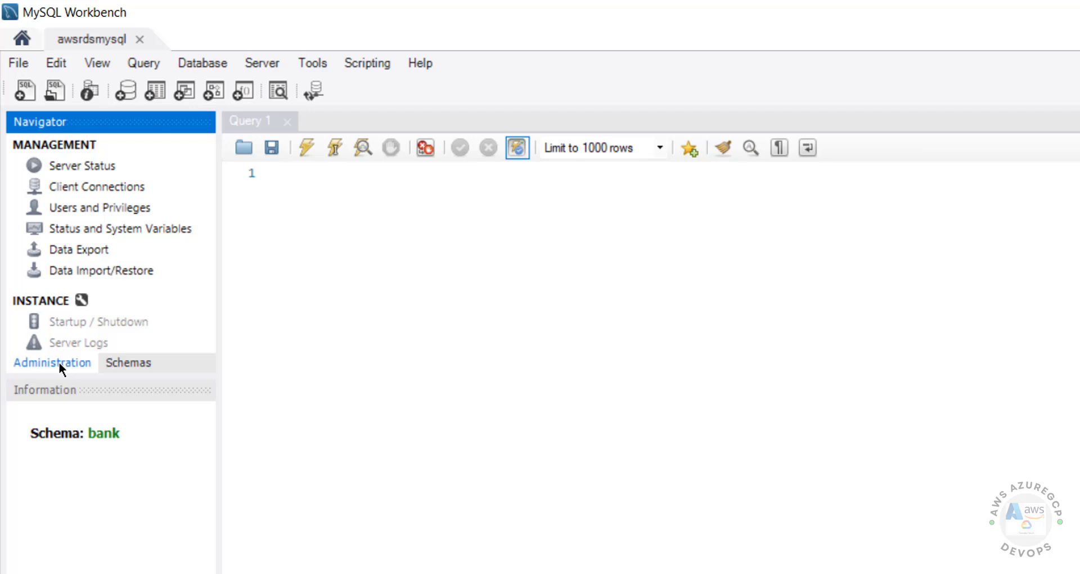
click(90, 210)
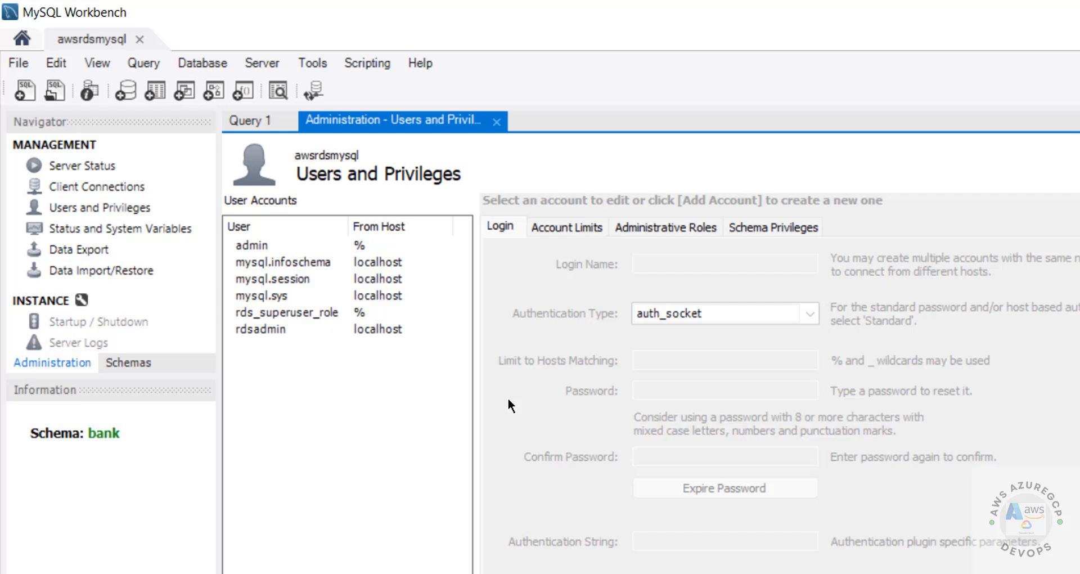
key(super)
text(db)
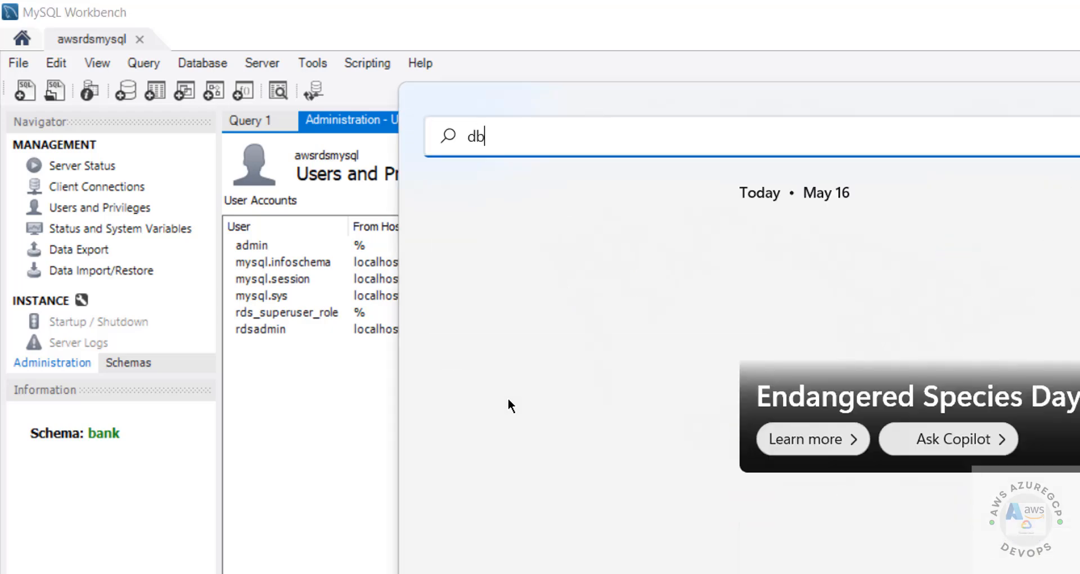
Step: Launch DBeaver and start a new MySQL database connection
click(621, 282)
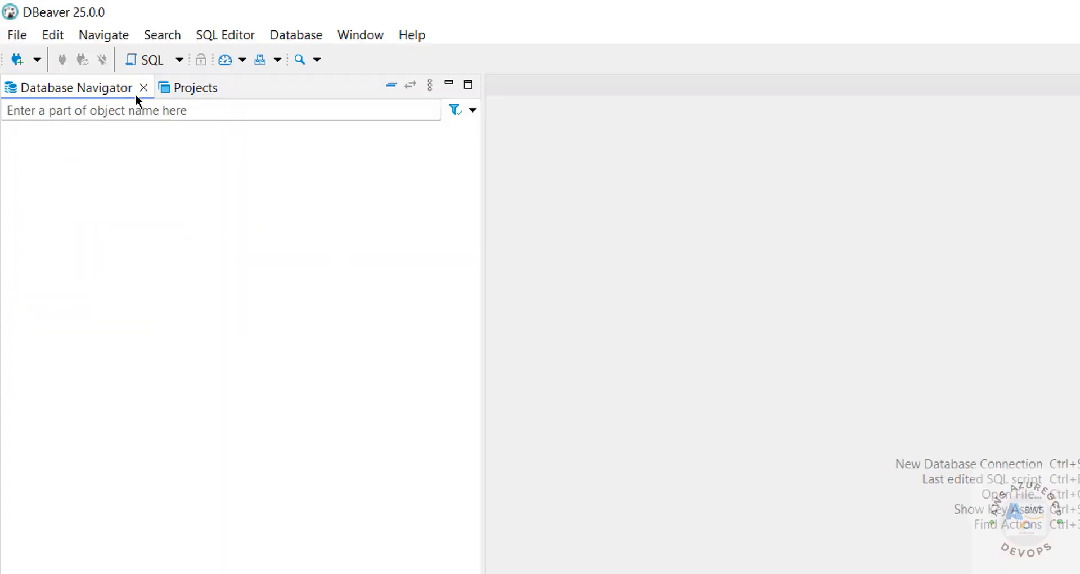
click(18, 62)
click(878, 247)
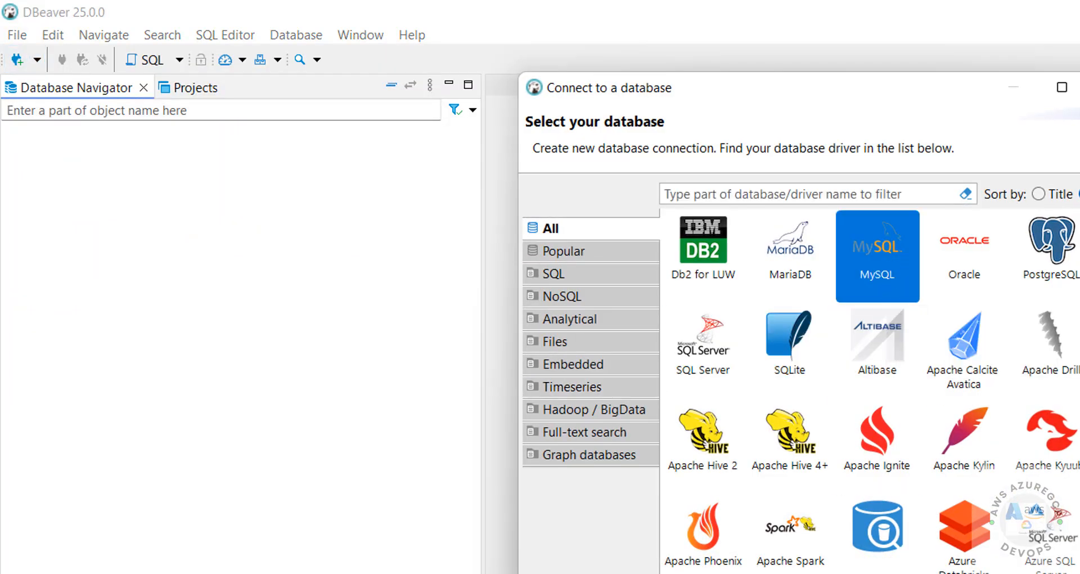
click(859, 568)
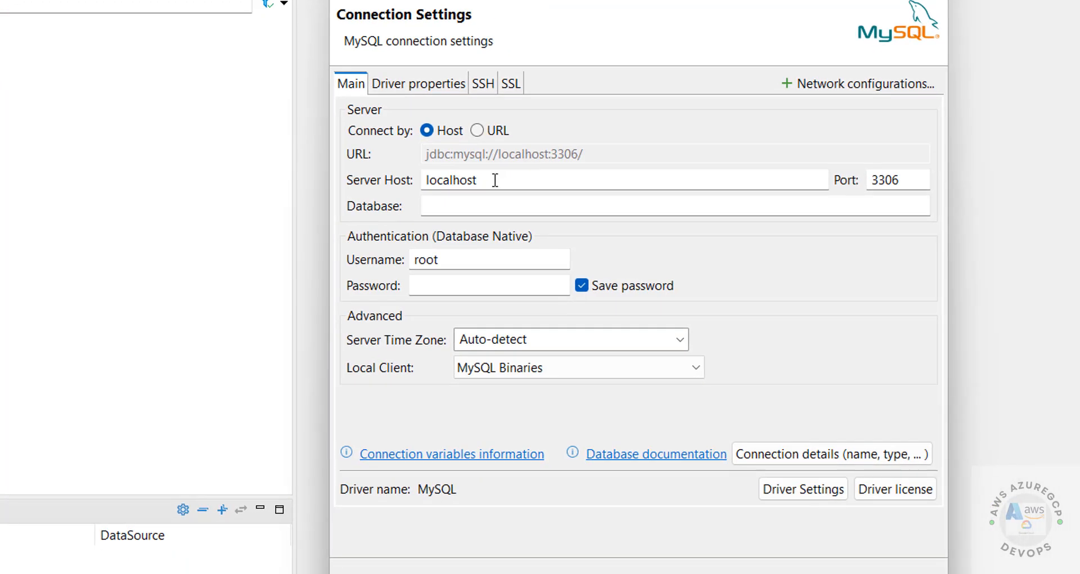
Step: Set server host to the RDS endpoint, database bank, username admin, and enter the password
double_click(681, 285)
text(awsrdsmysql8042.ccbkoco727za.us-east-1.rds.amazonaws.com)
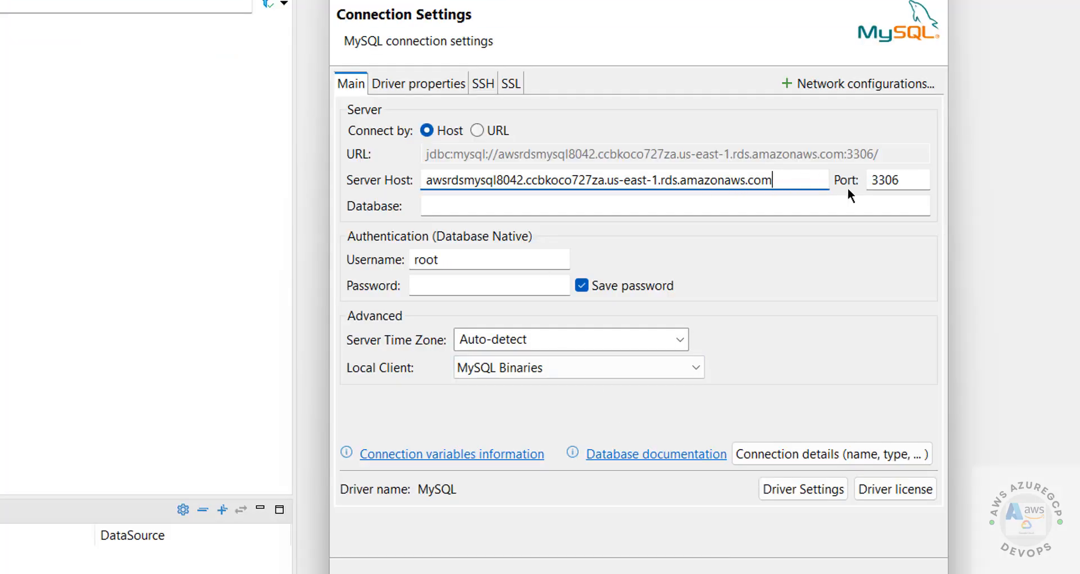
click(616, 202)
text(bank)
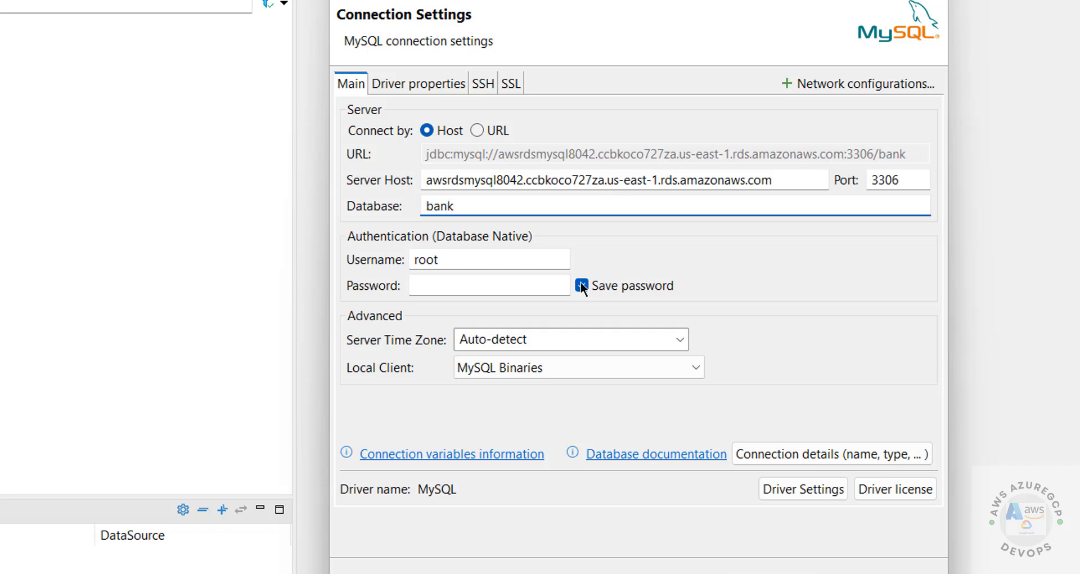
drag(451, 260, 334, 260)
text(admin)
key(Tab)
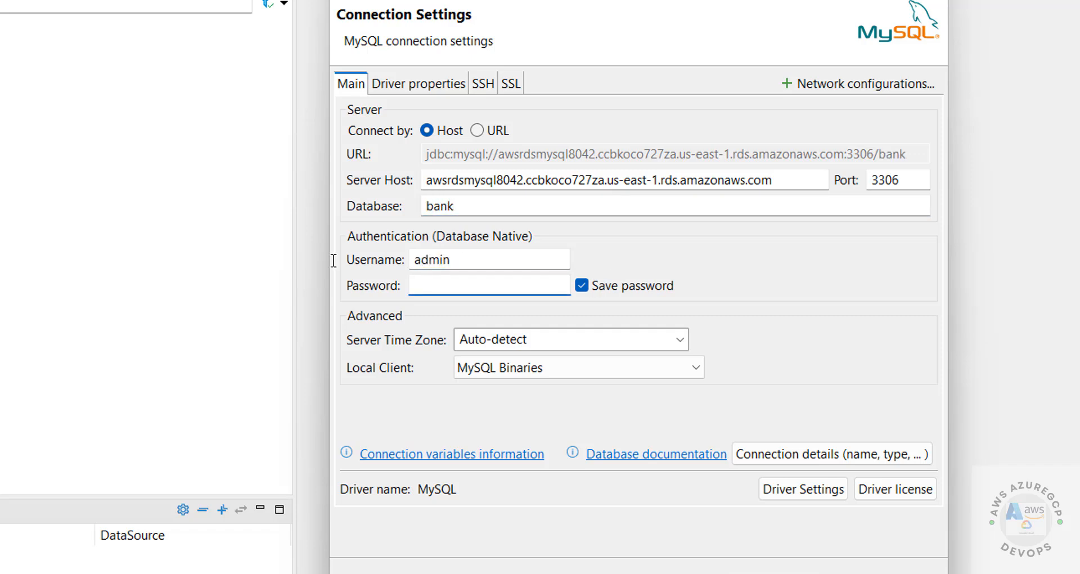
text(admin1234)
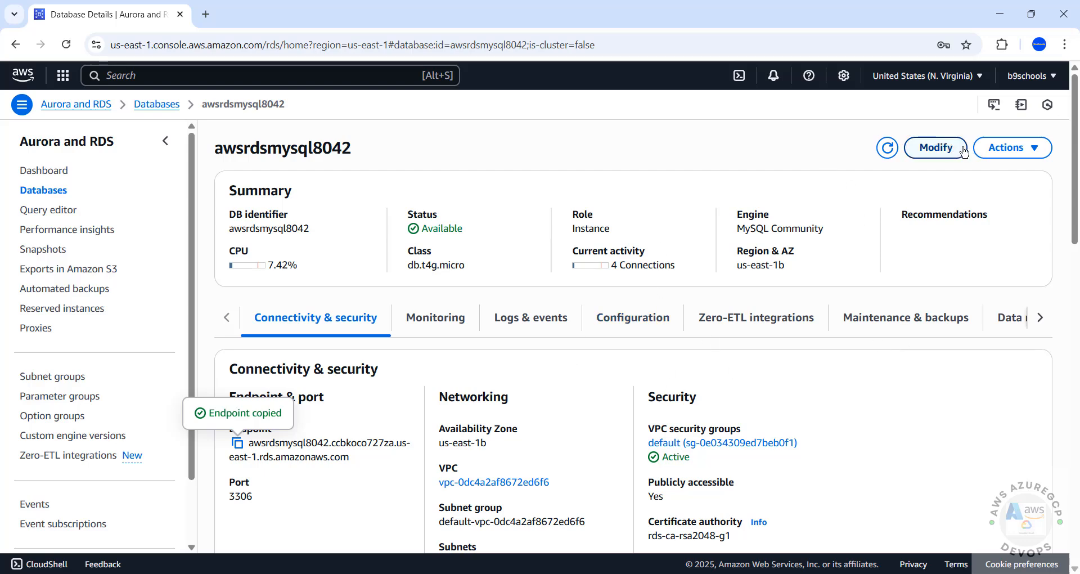
Step: Review the awsrdsmysql8042 Modify DB instance form, cancel it, and show the database's actions
click(937, 147)
click(118, 471)
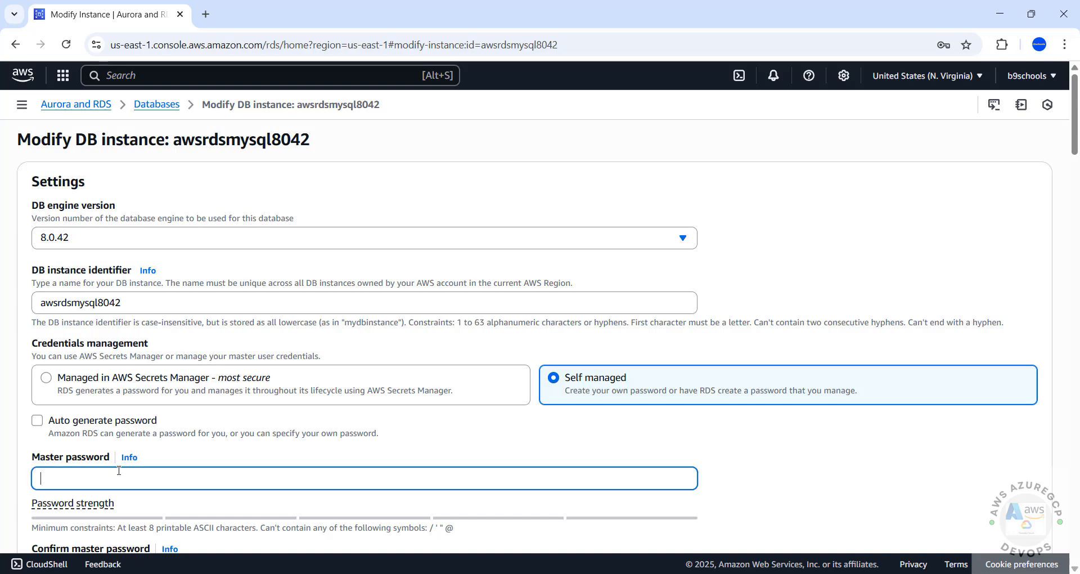
scroll(148, 465, down, 2)
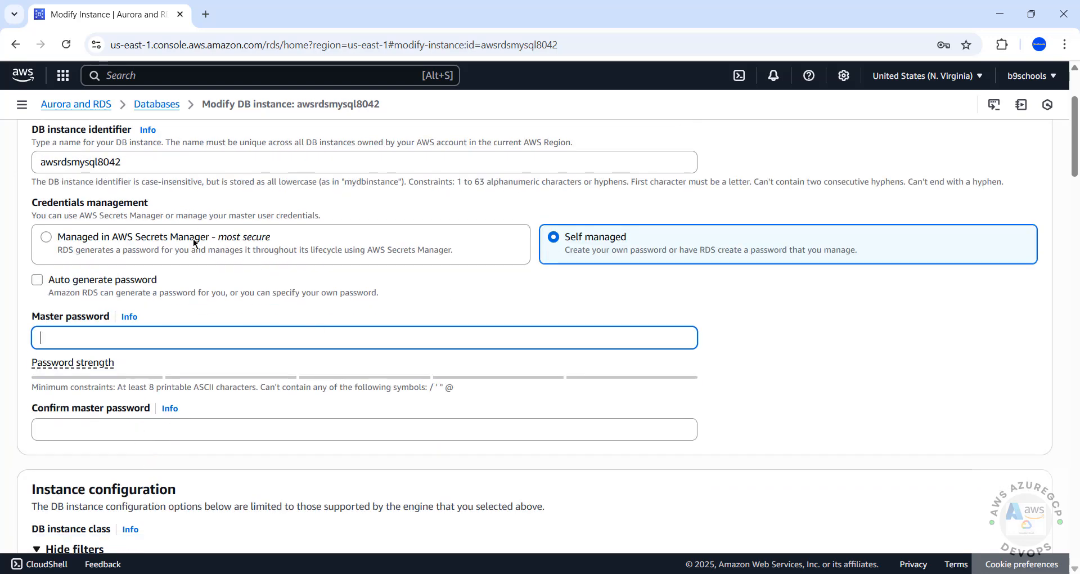
scroll(200, 262, down, 5)
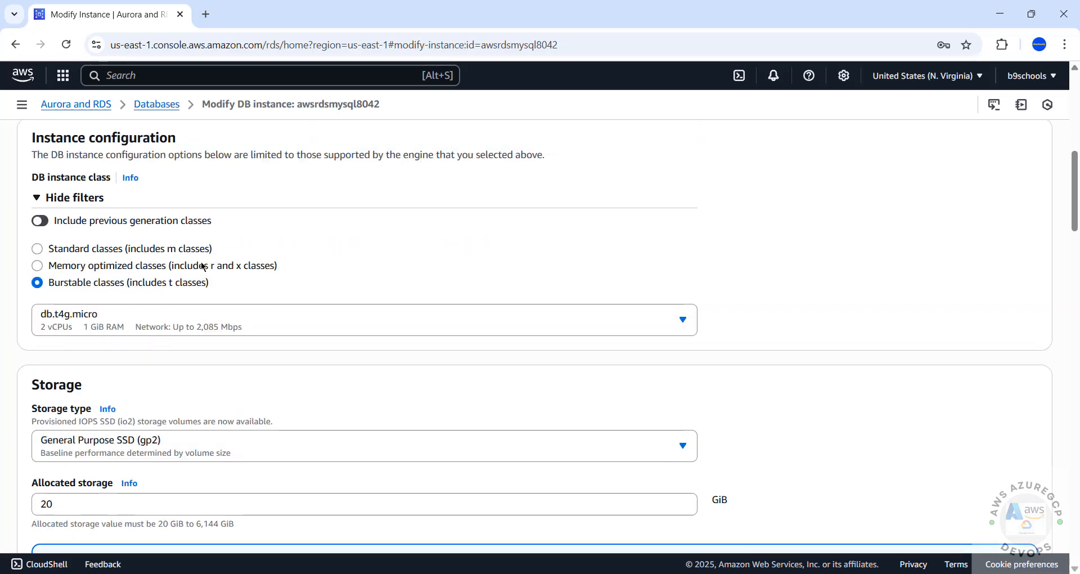
scroll(214, 285, down, 8)
scroll(213, 286, up, 6)
scroll(215, 281, down, 20)
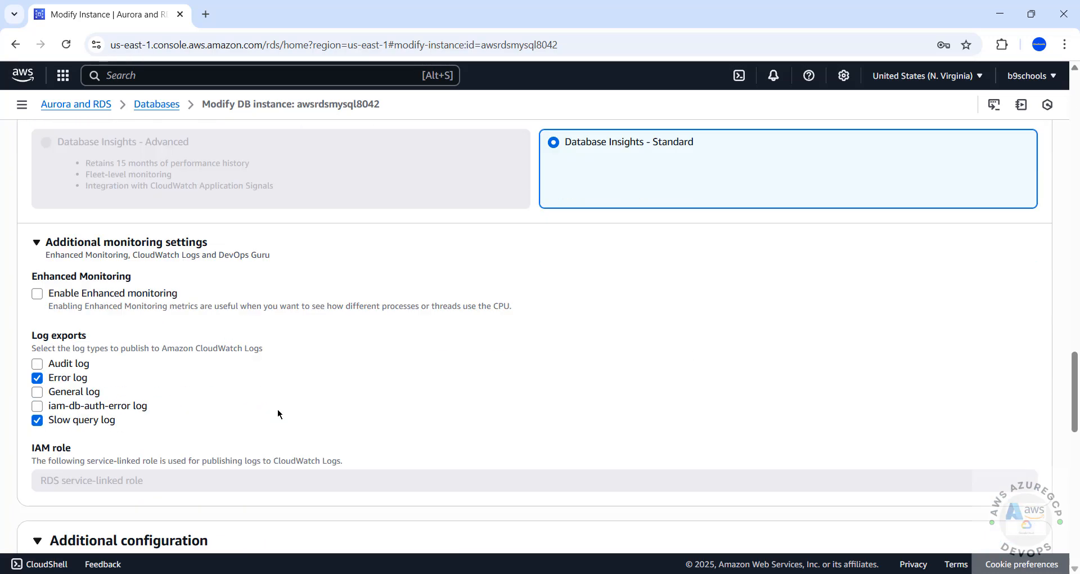
scroll(278, 414, down, 5)
scroll(501, 369, down, 7)
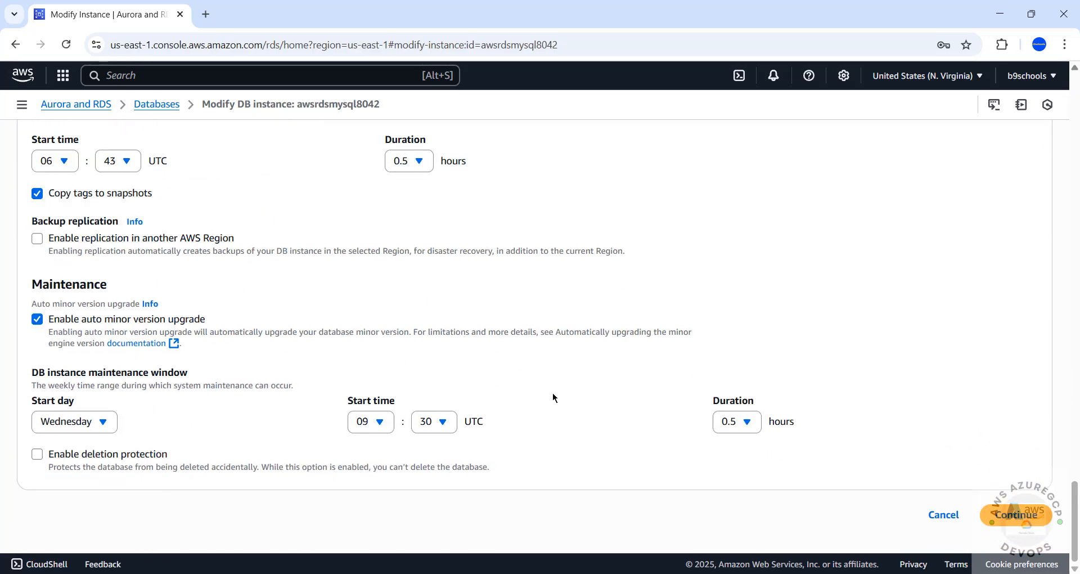
click(941, 514)
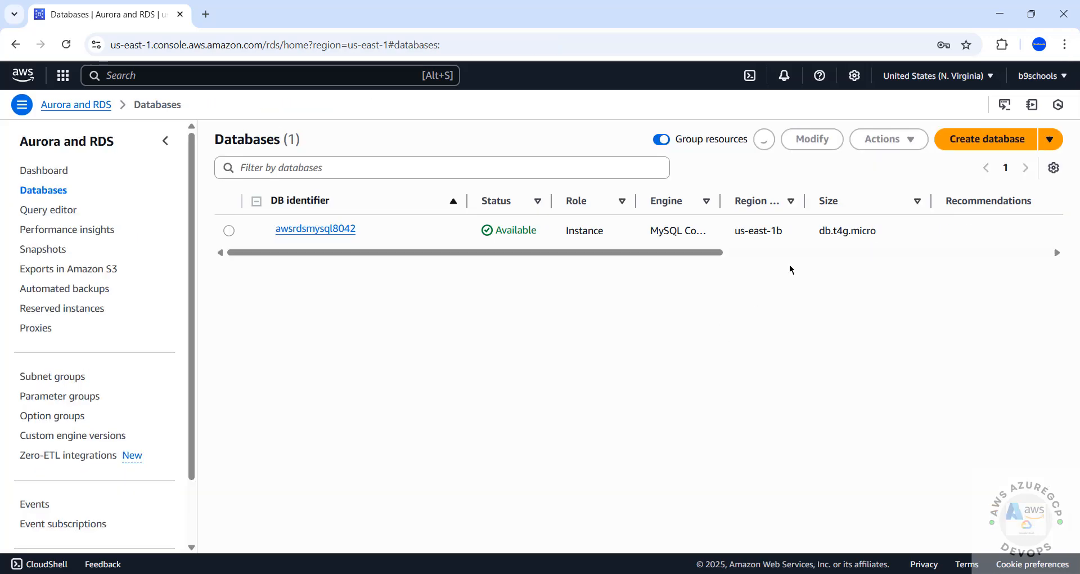
click(888, 139)
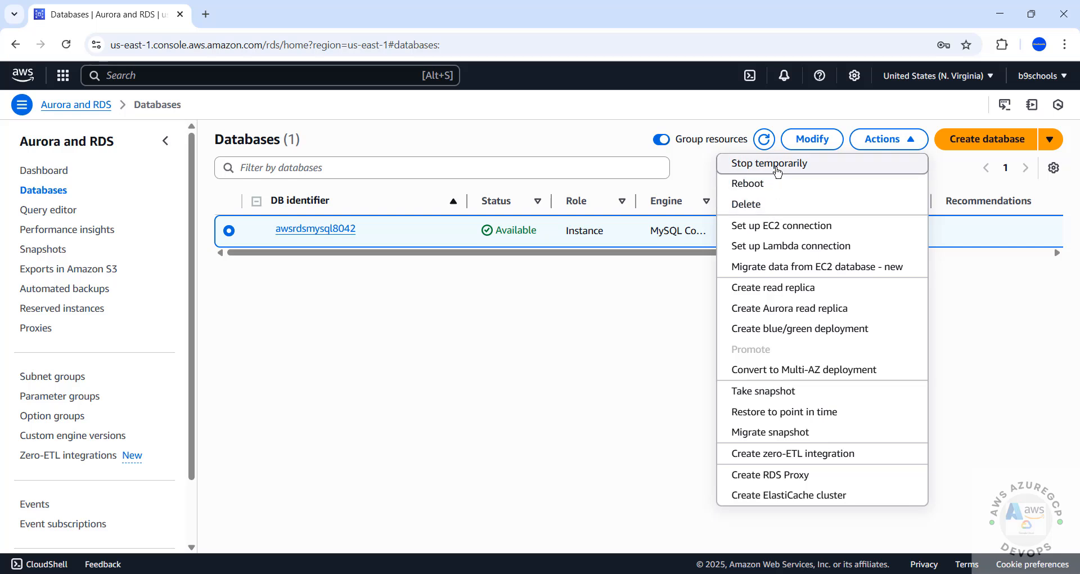
click(775, 204)
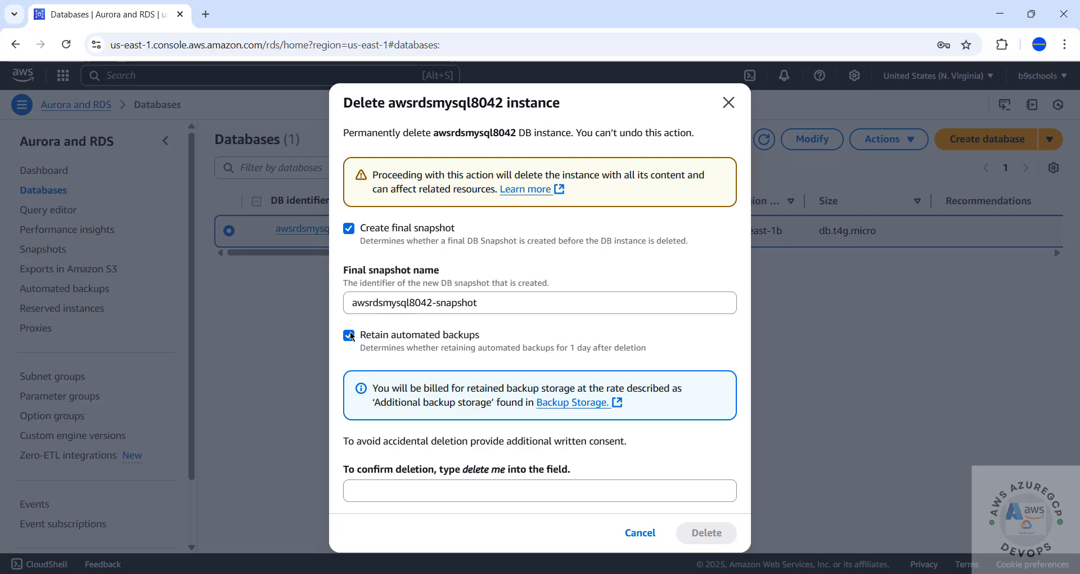
click(349, 367)
click(349, 268)
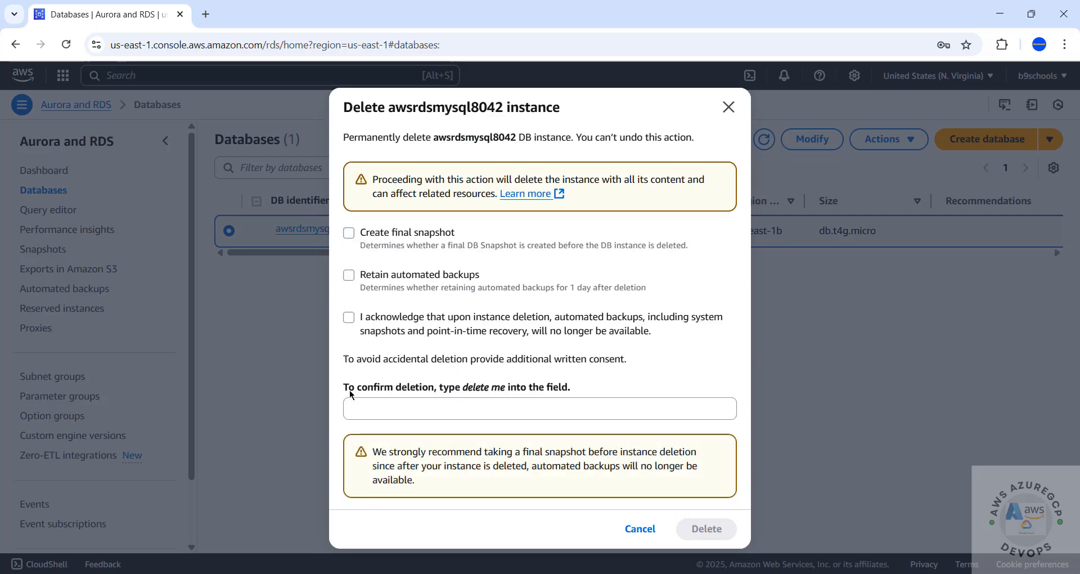
click(349, 316)
click(379, 407)
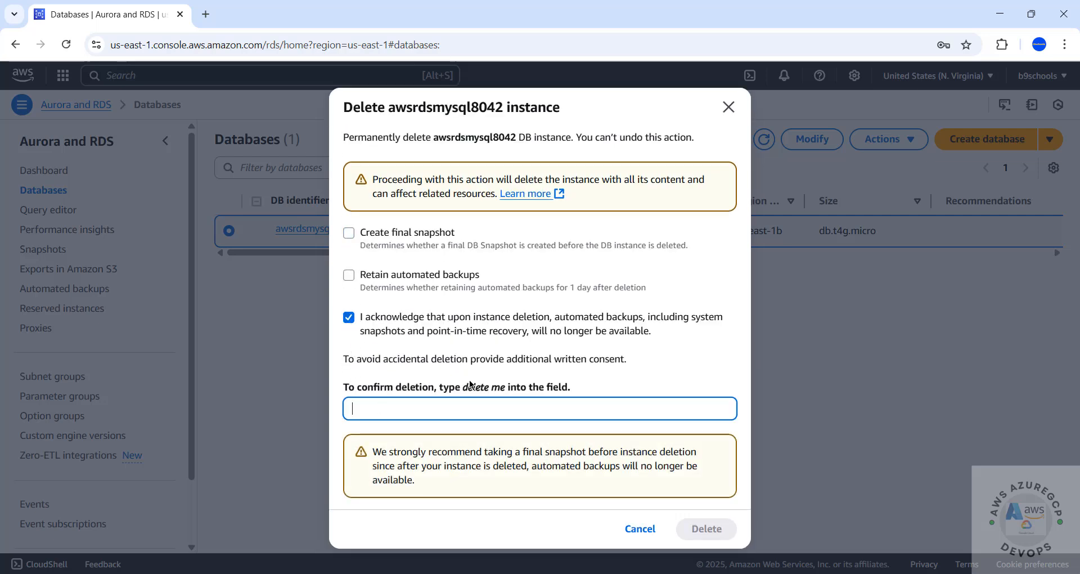
drag(456, 388, 502, 389)
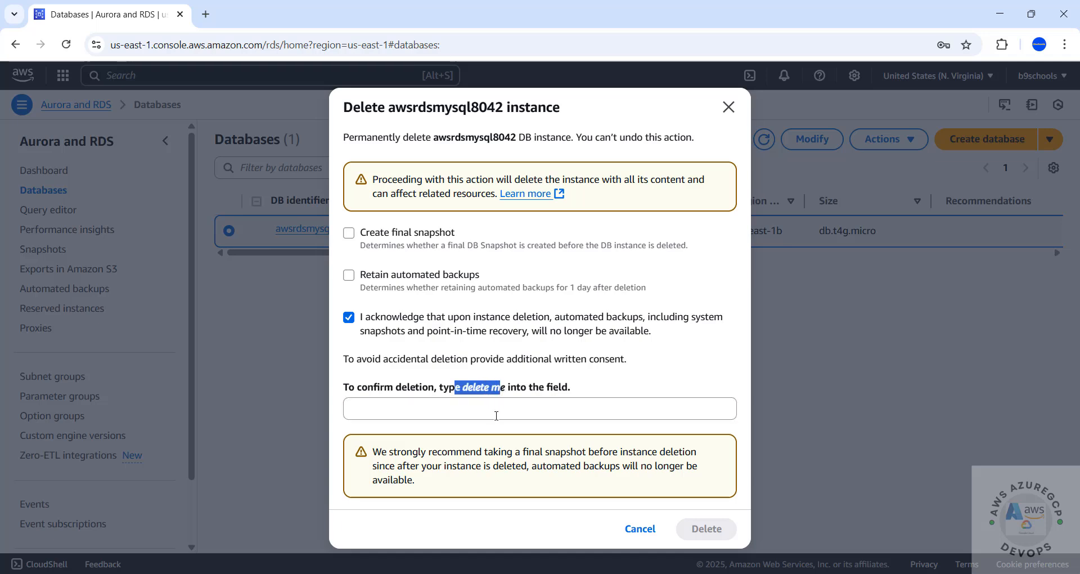
click(641, 529)
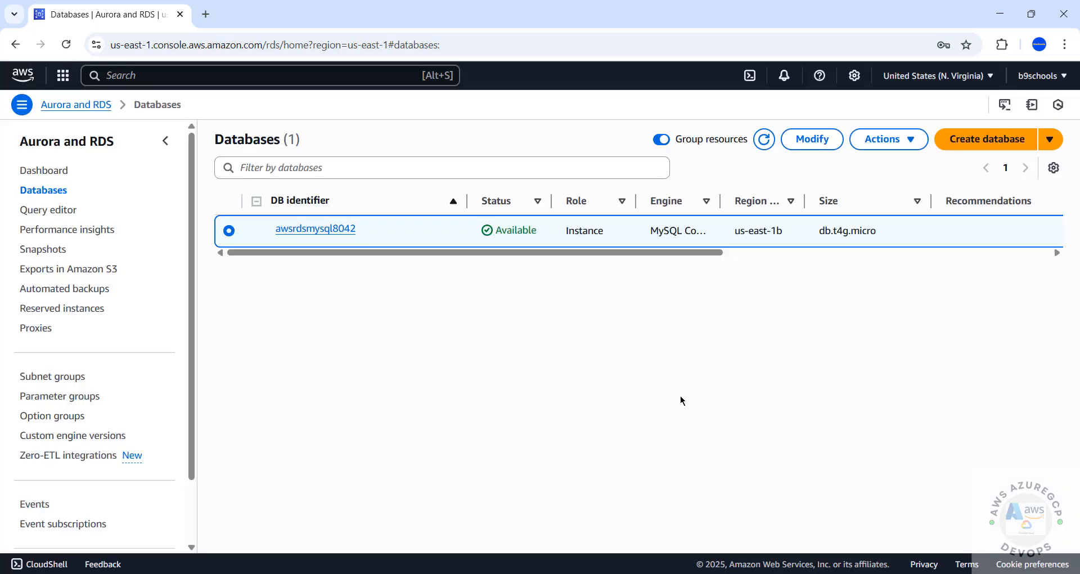